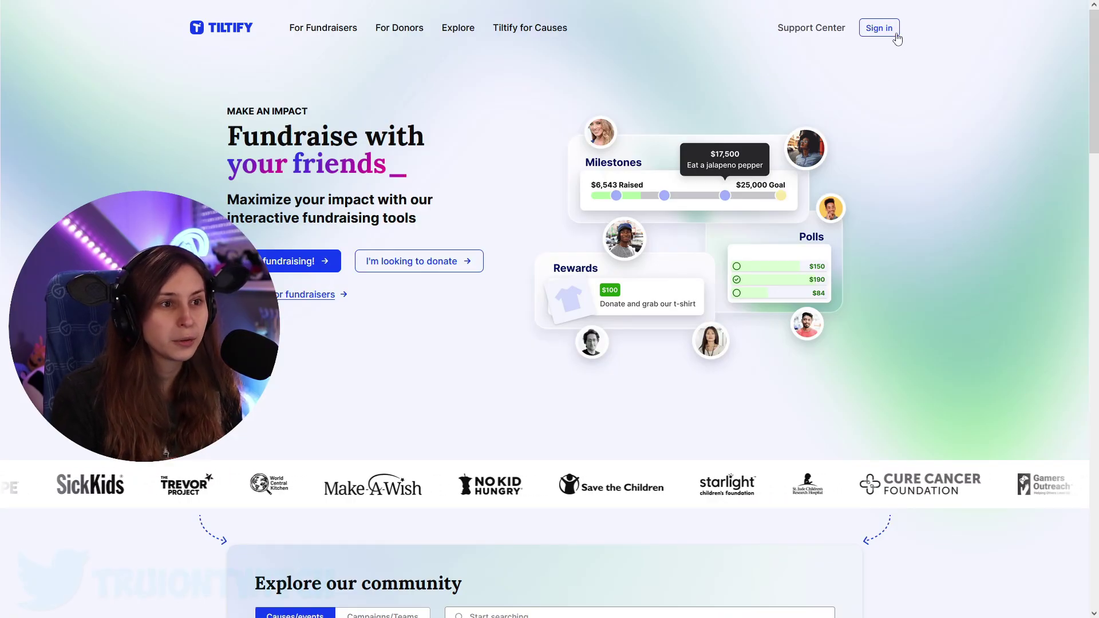
Sign in to Tiltify as a fundraiser using the Twitch account
{"action": "left_click", "coordinate": [878, 29]}
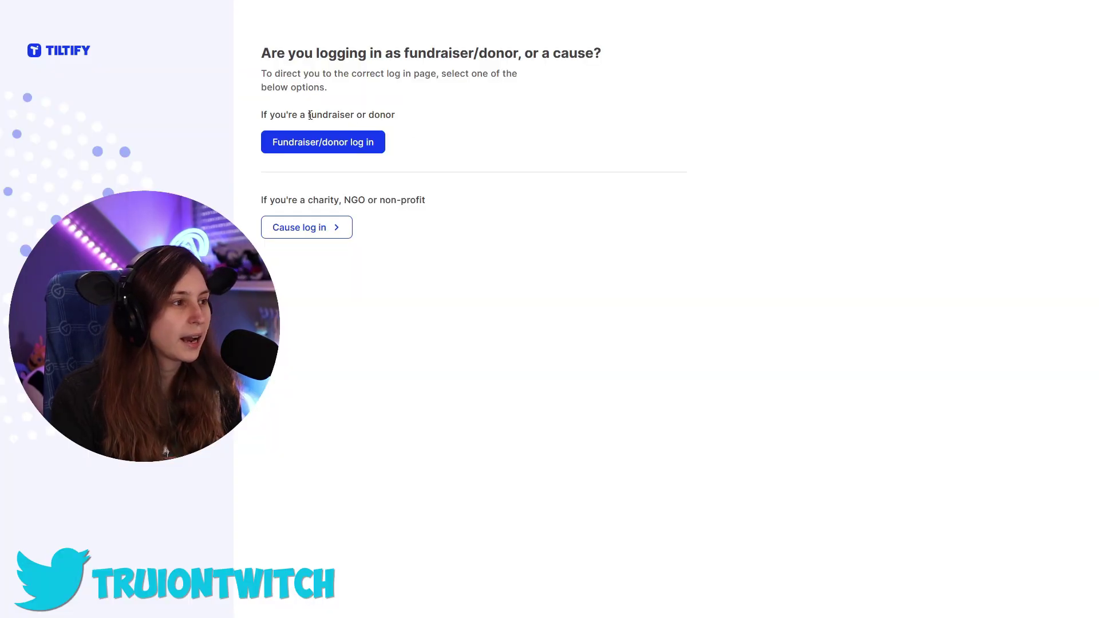
{"action": "left_click", "coordinate": [346, 141]}
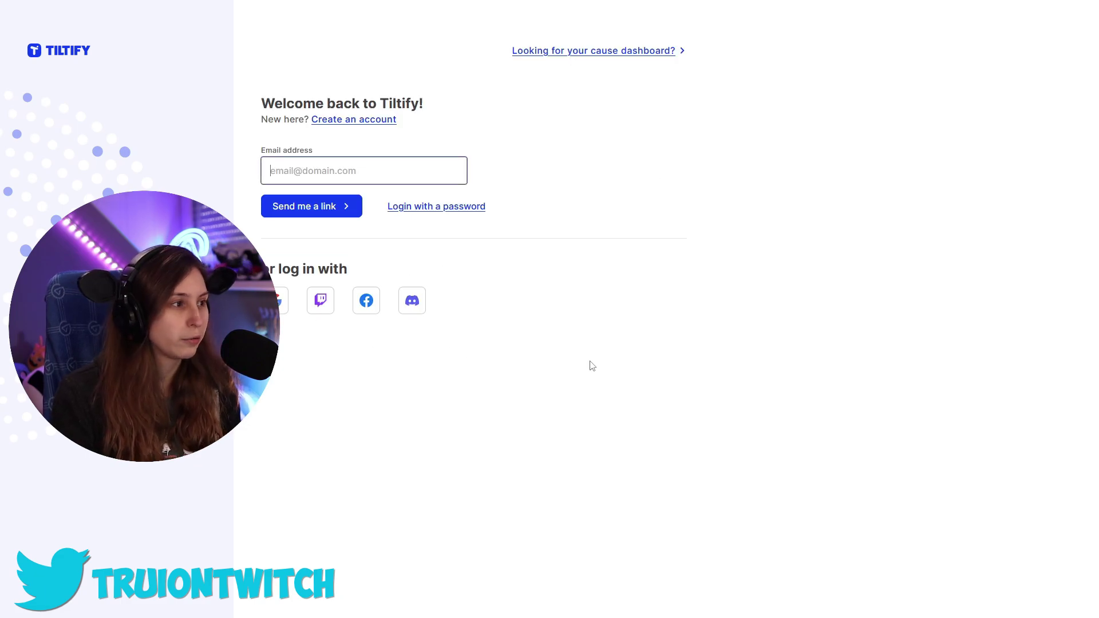
{"action": "left_click", "coordinate": [334, 300]}
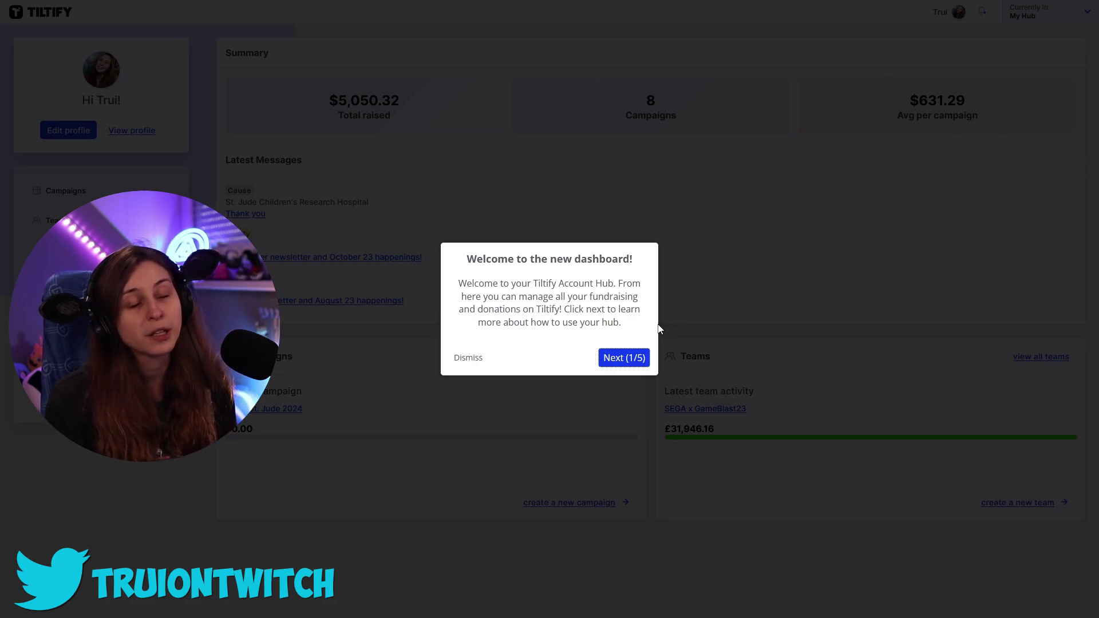
Step through the new-dashboard tour and dismiss it to reach My Hub
{"action": "left_click", "coordinate": [623, 359]}
{"action": "left_click", "coordinate": [200, 526]}
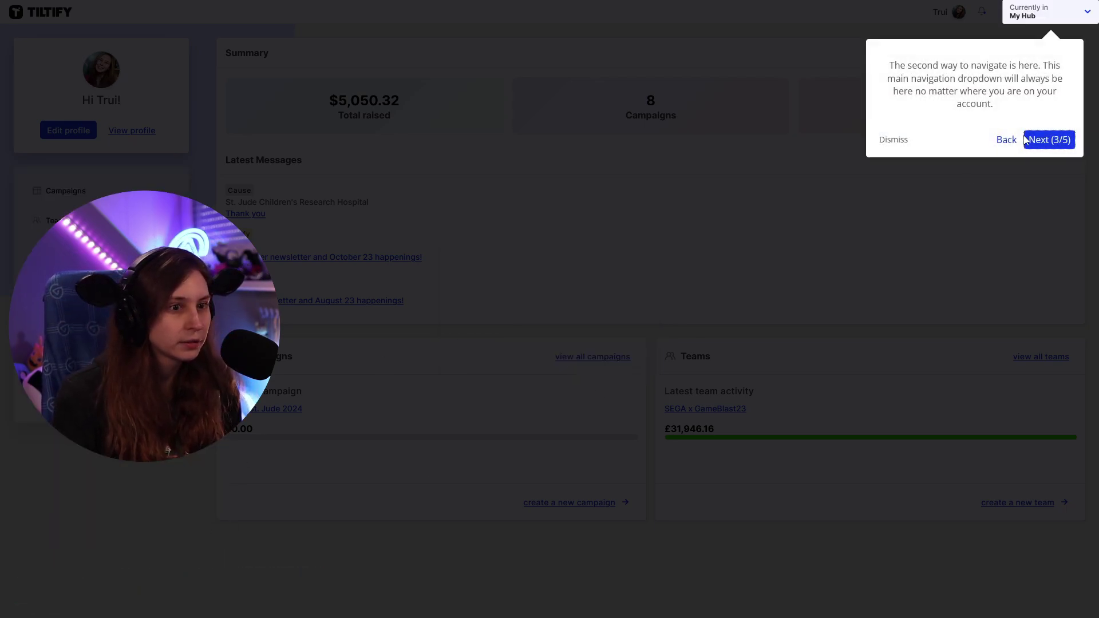
{"action": "left_click", "coordinate": [893, 140]}
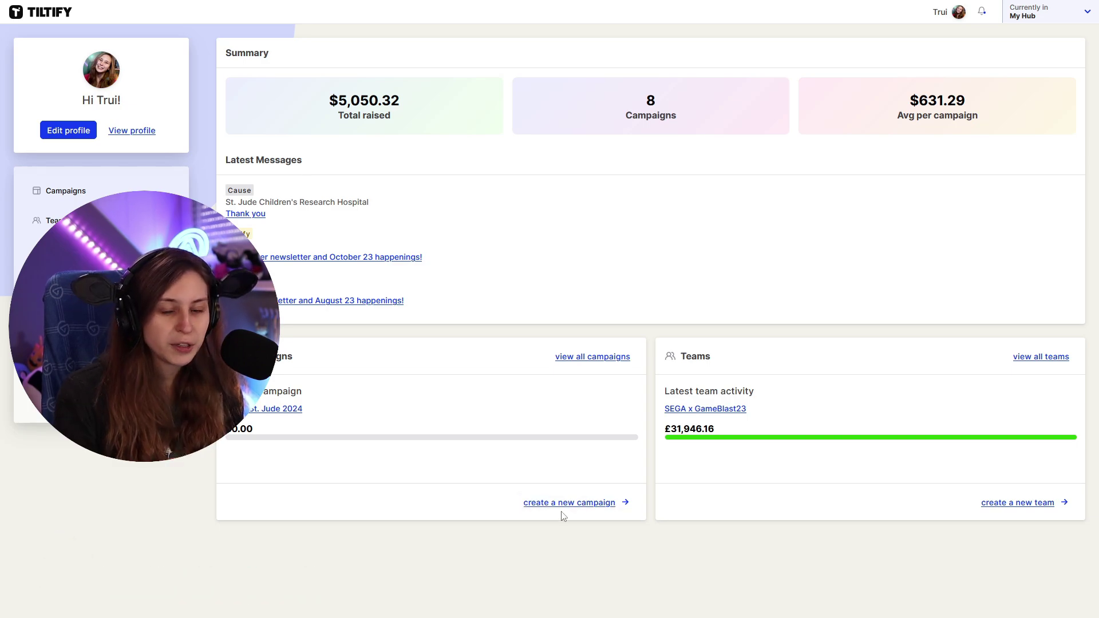
Start a new campaign and pick the St. Jude PLAY LIVE 2024 event as its cause
{"action": "left_click", "coordinate": [593, 504]}
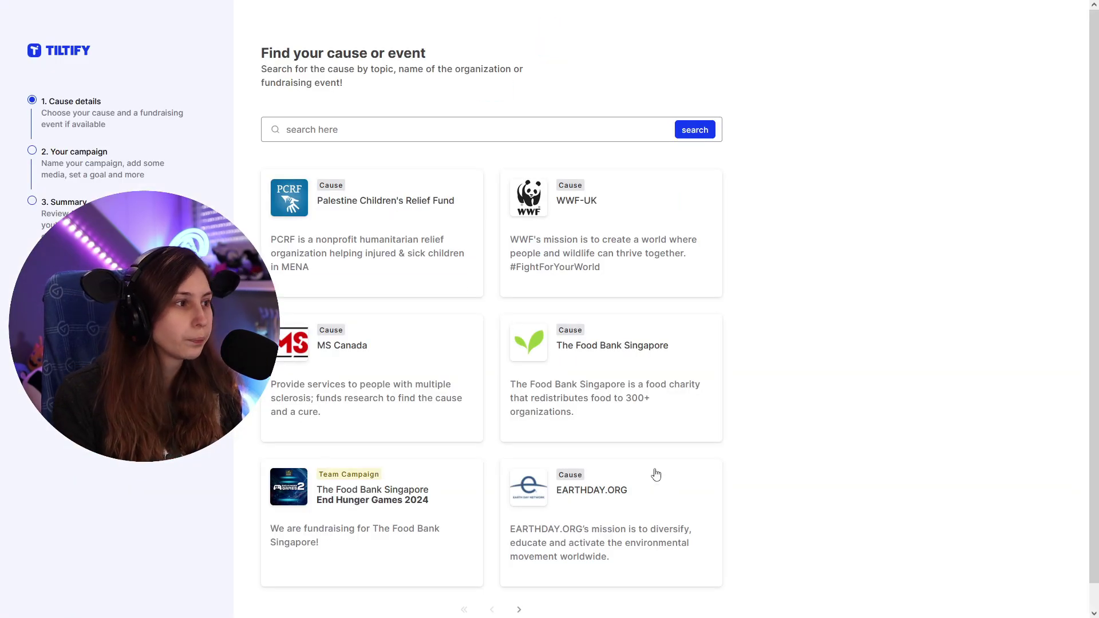
{"action": "left_click", "coordinate": [476, 126]}
{"action": "type", "text": "St jude"}
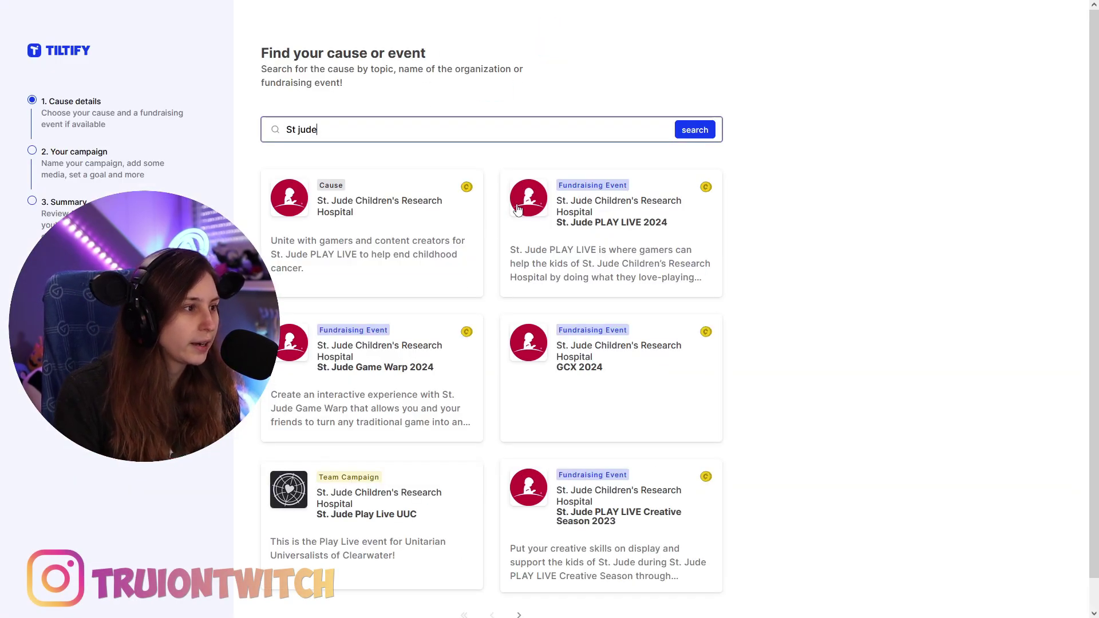
{"action": "left_click", "coordinate": [624, 235]}
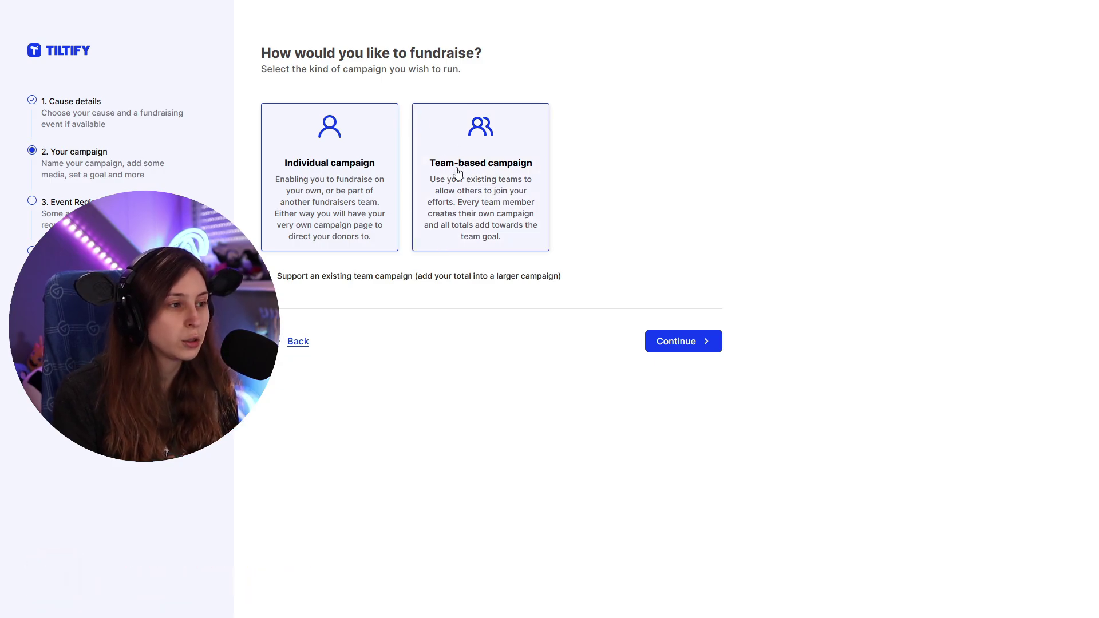
Name the new campaign 'Test'
{"action": "left_click", "coordinate": [664, 344]}
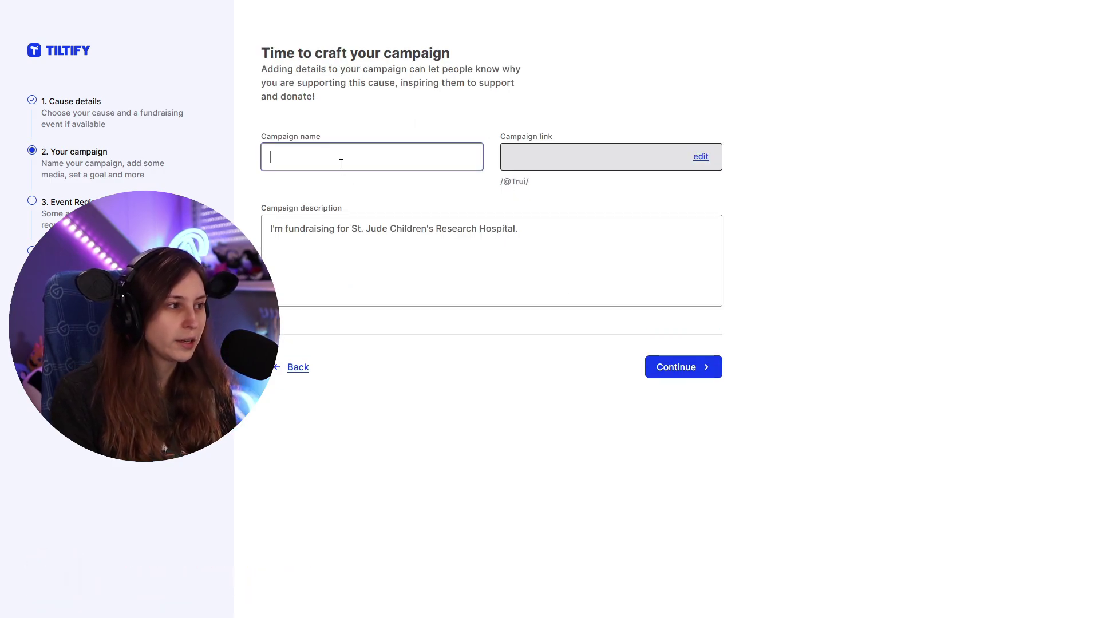
{"action": "type", "text": "Test"}
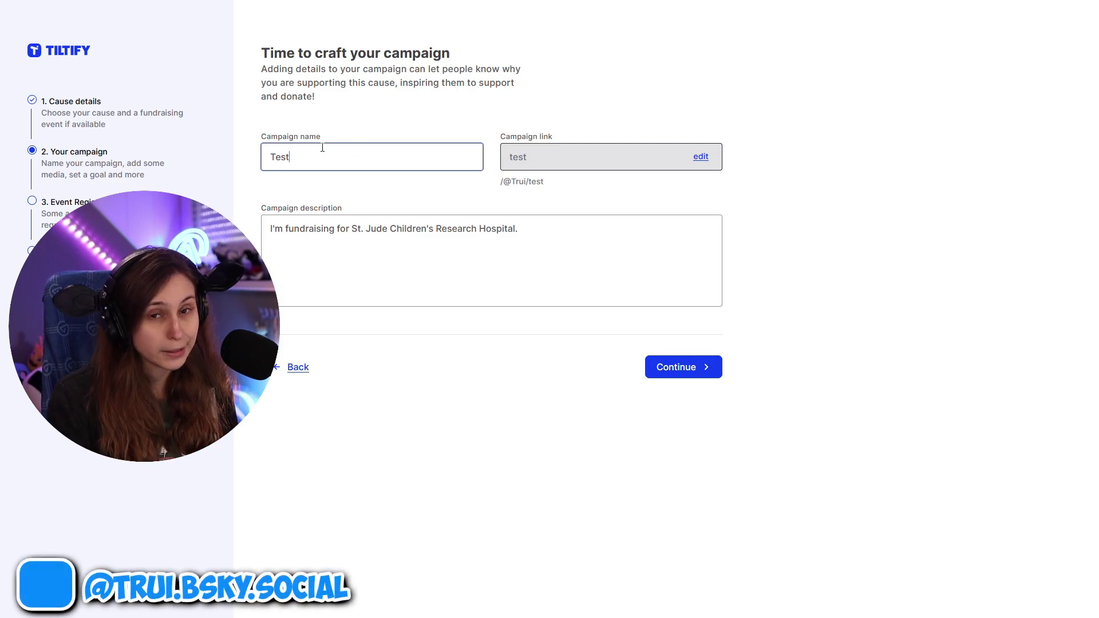
{"action": "left_click_drag", "start_coordinate": [518, 229], "coordinate": [258, 226]}
Leave only the Twitch Livestream option enabled, with image and YouTube off, and continue
{"action": "key", "text": "Tab"}
{"action": "key", "text": "Tab"}
{"action": "key", "text": "Return"}
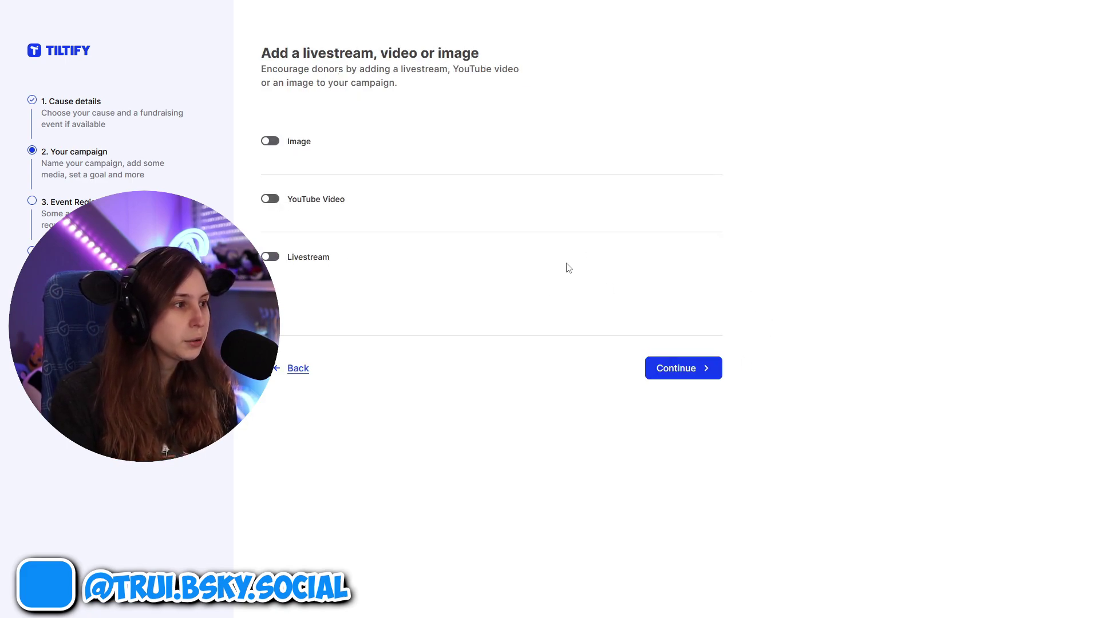
{"action": "left_click", "coordinate": [280, 144]}
{"action": "left_click", "coordinate": [278, 142]}
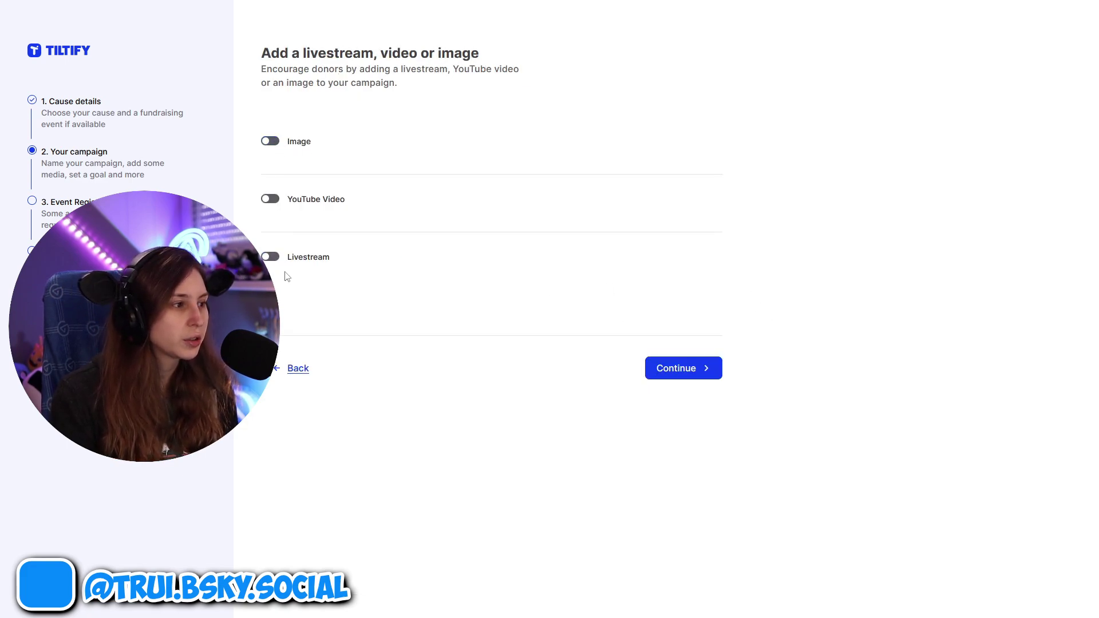
{"action": "left_click", "coordinate": [273, 201]}
{"action": "left_click", "coordinate": [273, 201]}
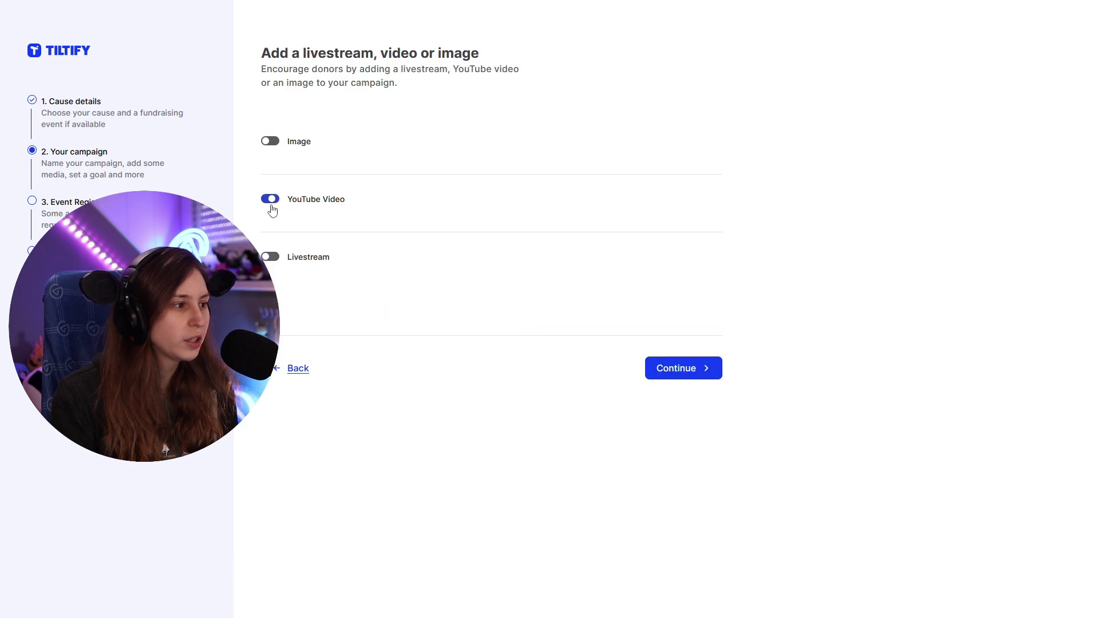
{"action": "left_click", "coordinate": [273, 257]}
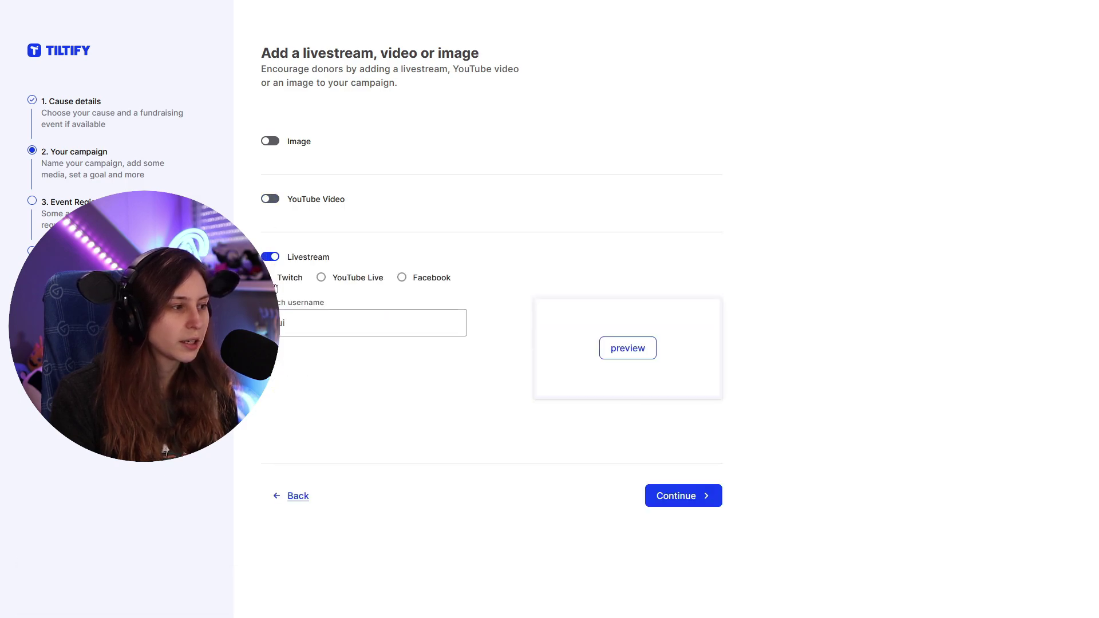
{"action": "left_click", "coordinate": [273, 200]}
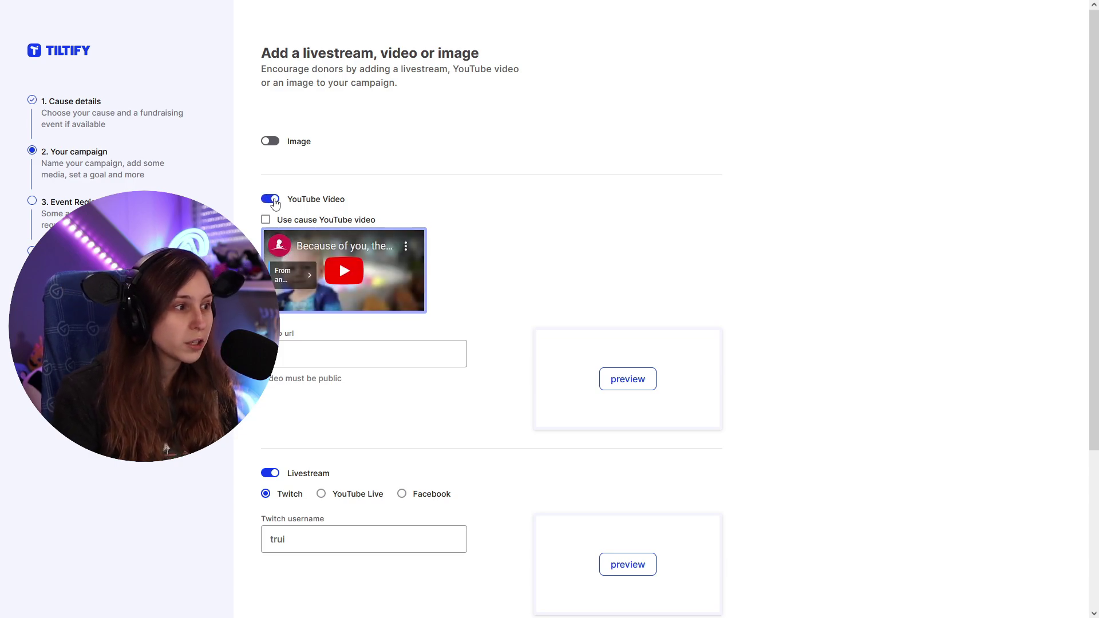
{"action": "left_click", "coordinate": [273, 201]}
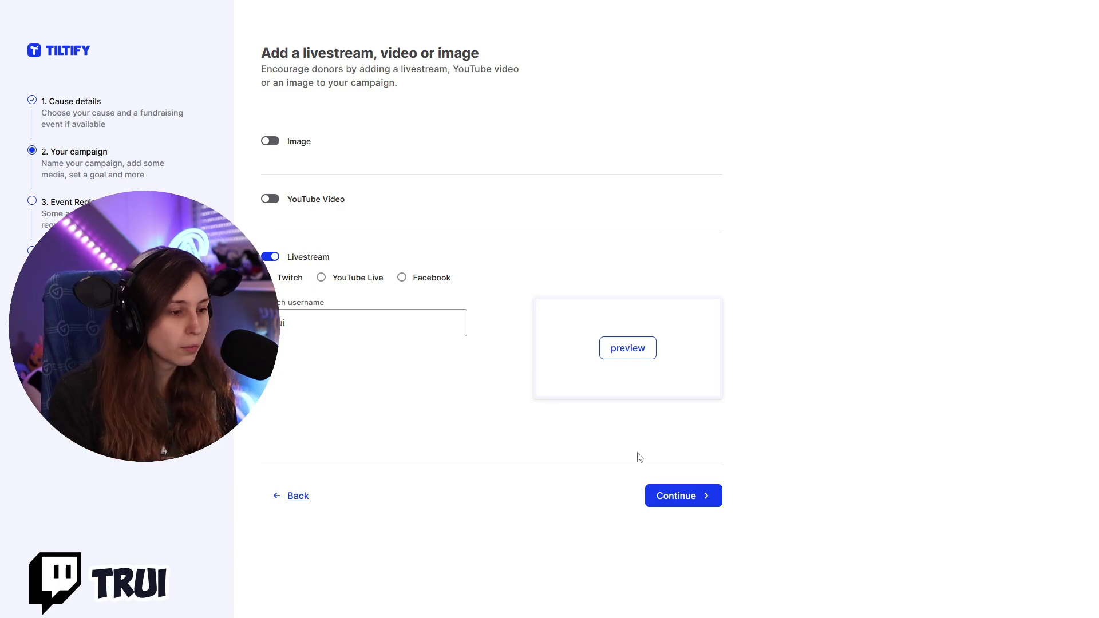
{"action": "left_click", "coordinate": [677, 497]}
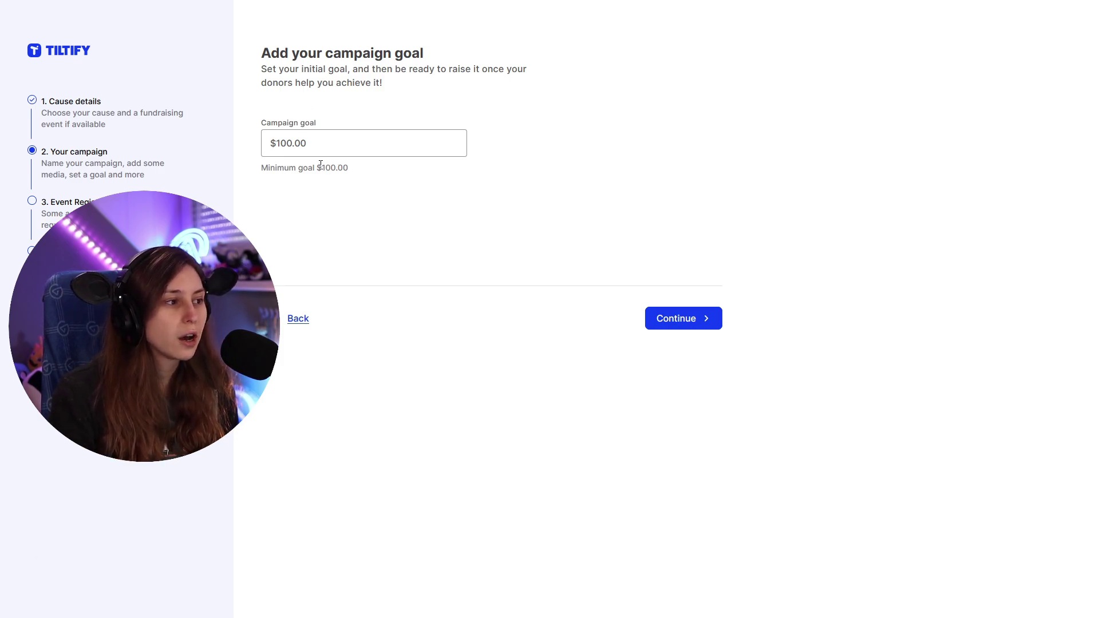
Raise the campaign goal from $100.00 to $1,000,000.00 and continue to registration
{"action": "left_click_drag", "start_coordinate": [321, 165], "coordinate": [368, 166]}
{"action": "left_click", "coordinate": [312, 141]}
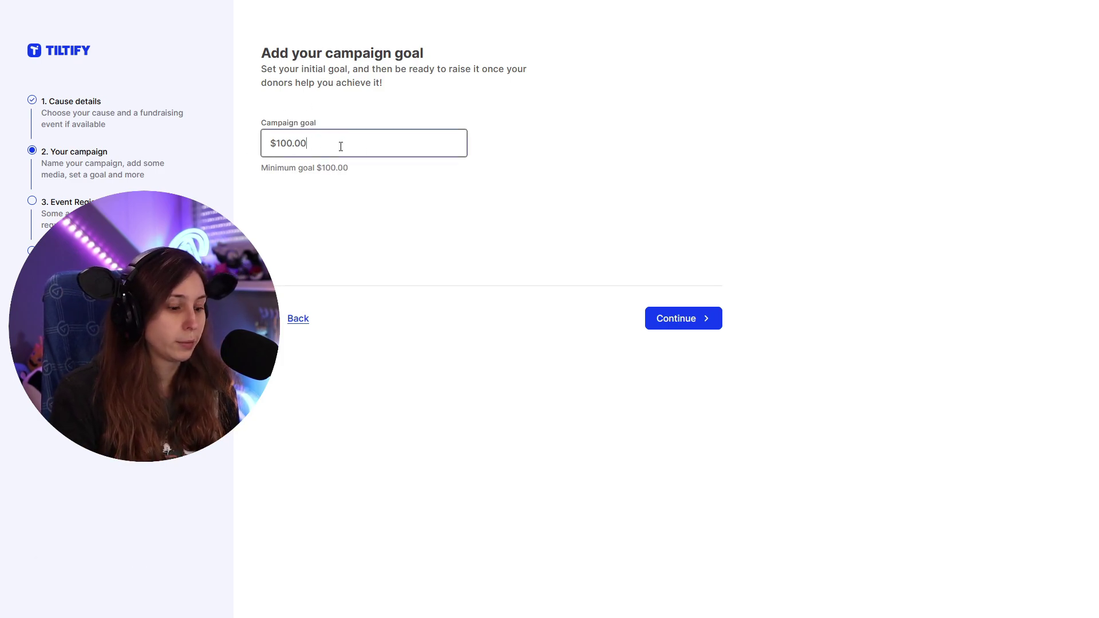
{"action": "type", "text": "0000"}
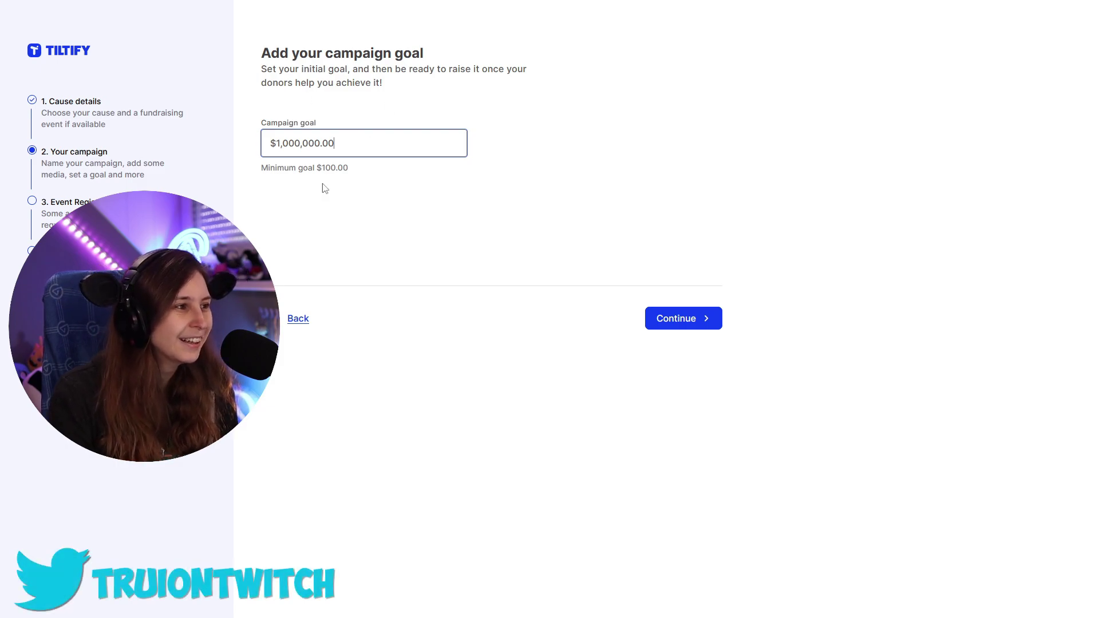
{"action": "left_click", "coordinate": [431, 225]}
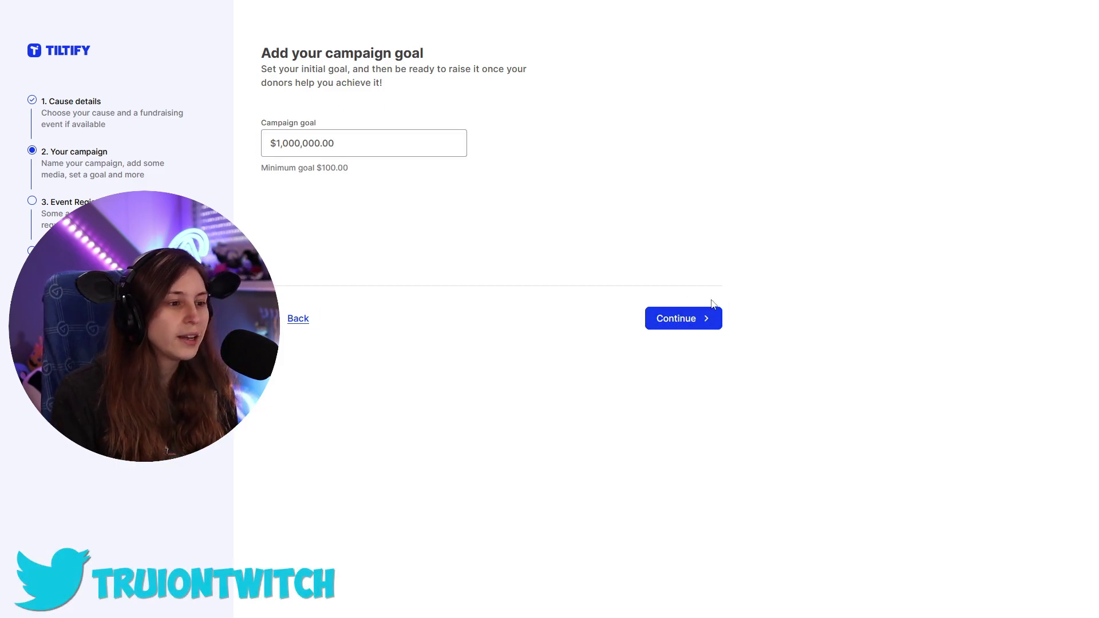
{"action": "left_click", "coordinate": [680, 327]}
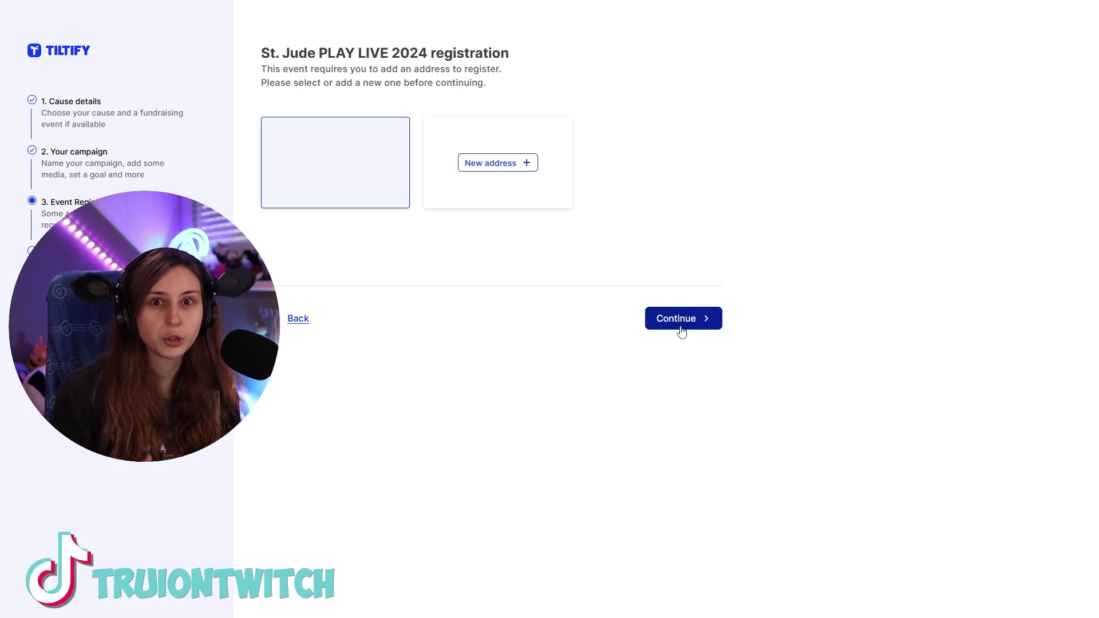
Get past the address step and register with a Unisex fit, Medium size shirt
{"action": "left_click", "coordinate": [681, 319]}
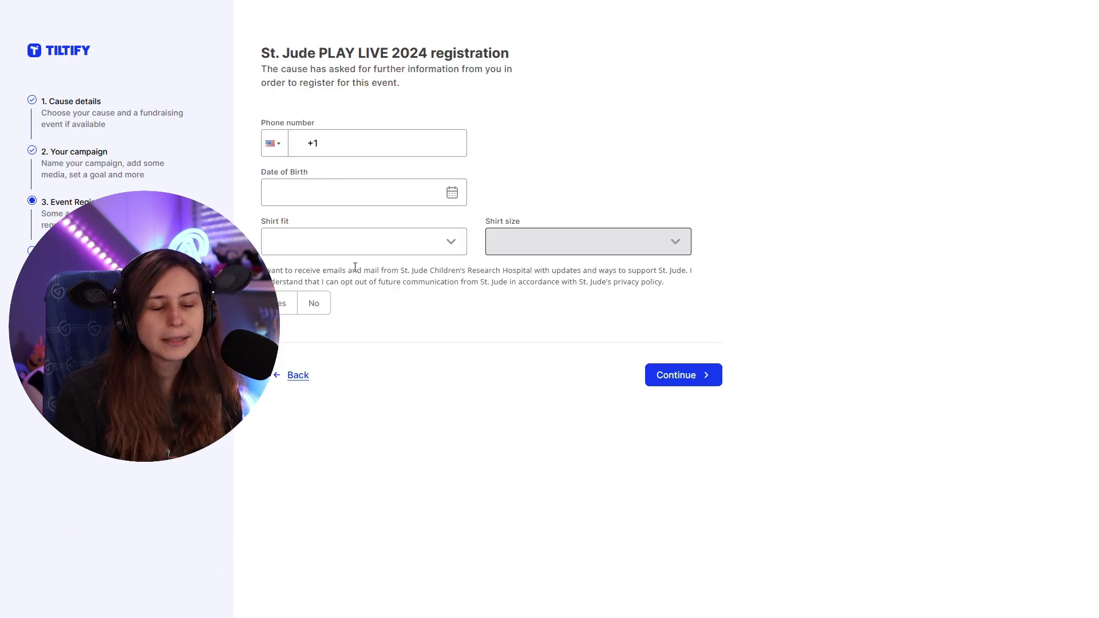
{"action": "left_click", "coordinate": [409, 247]}
{"action": "left_click", "coordinate": [346, 280]}
{"action": "left_click", "coordinate": [591, 236]}
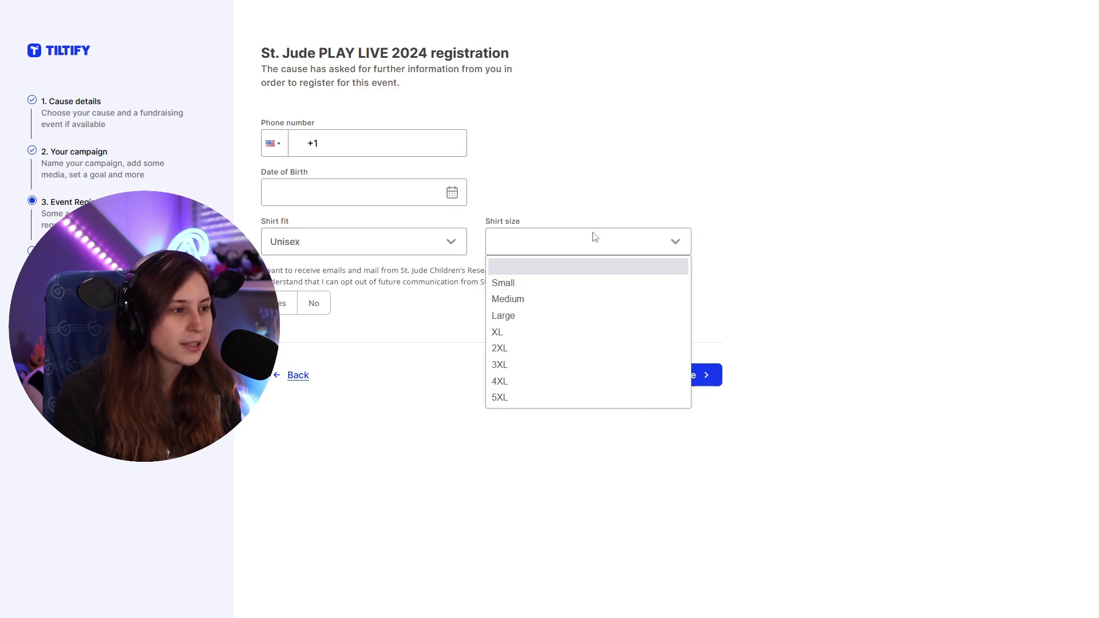
{"action": "left_click", "coordinate": [548, 300]}
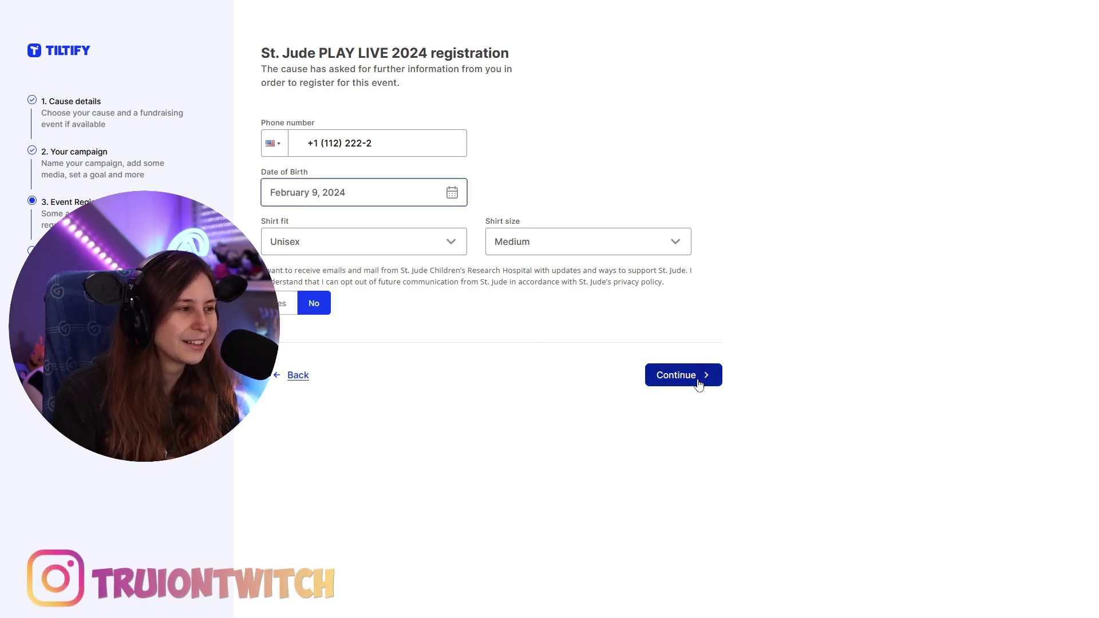
{"action": "left_click", "coordinate": [698, 382]}
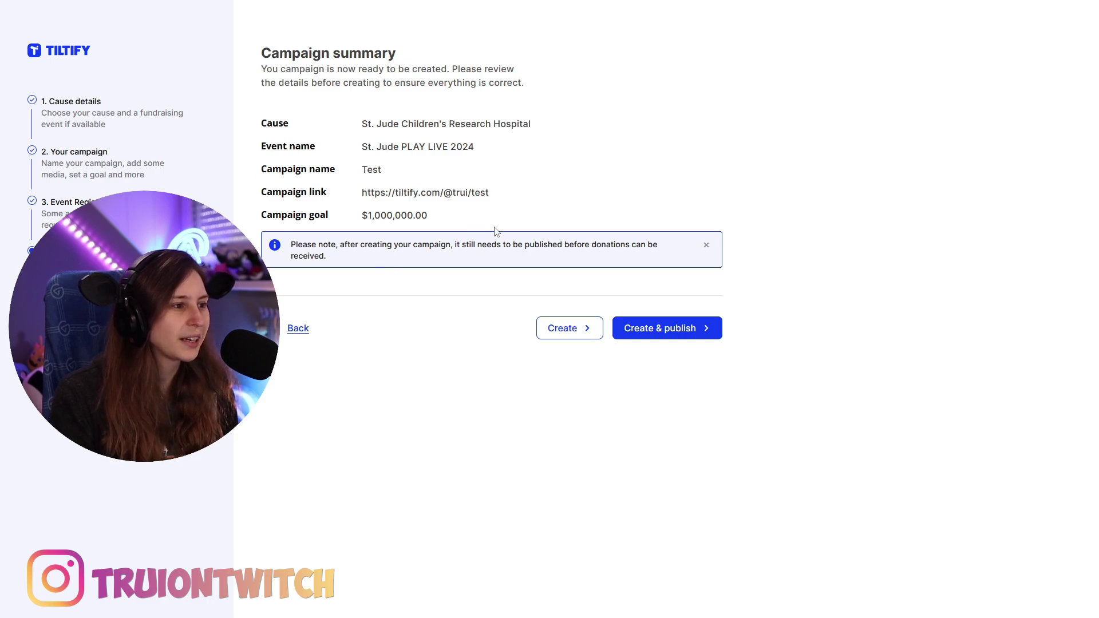
Check the campaign link in the summary and create 'Test' as an unpublished campaign
{"action": "left_click_drag", "start_coordinate": [360, 194], "coordinate": [545, 201]}
{"action": "left_click", "coordinate": [550, 197]}
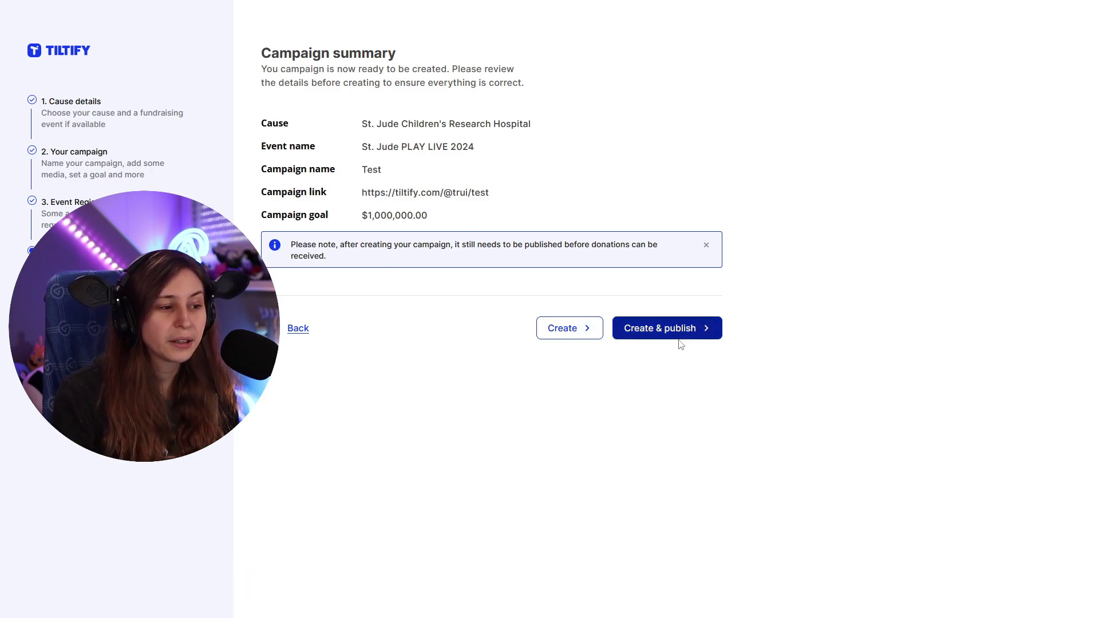
{"action": "left_click", "coordinate": [579, 335]}
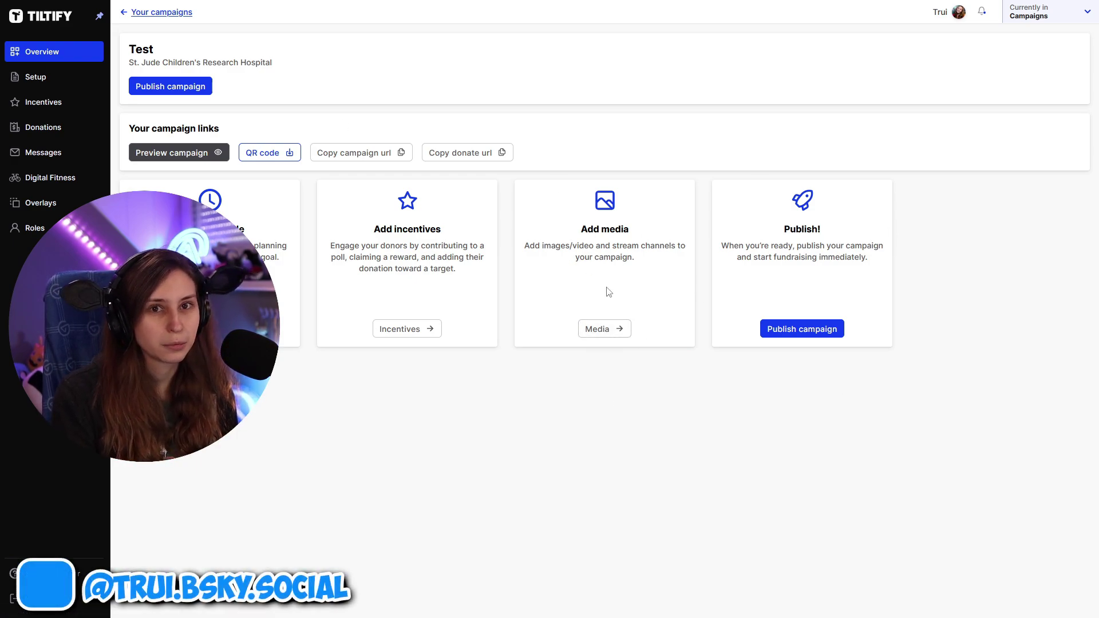
Open the Setup page of the Trui x St. Jude 2024 campaign from Your campaigns
{"action": "left_click", "coordinate": [1037, 20]}
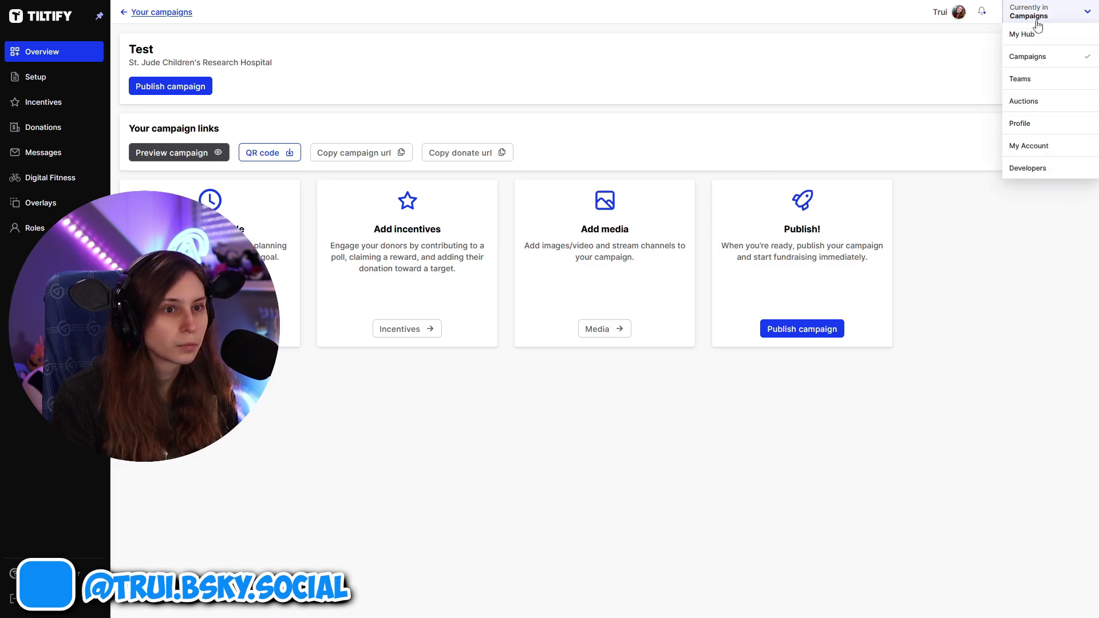
{"action": "left_click", "coordinate": [1043, 57]}
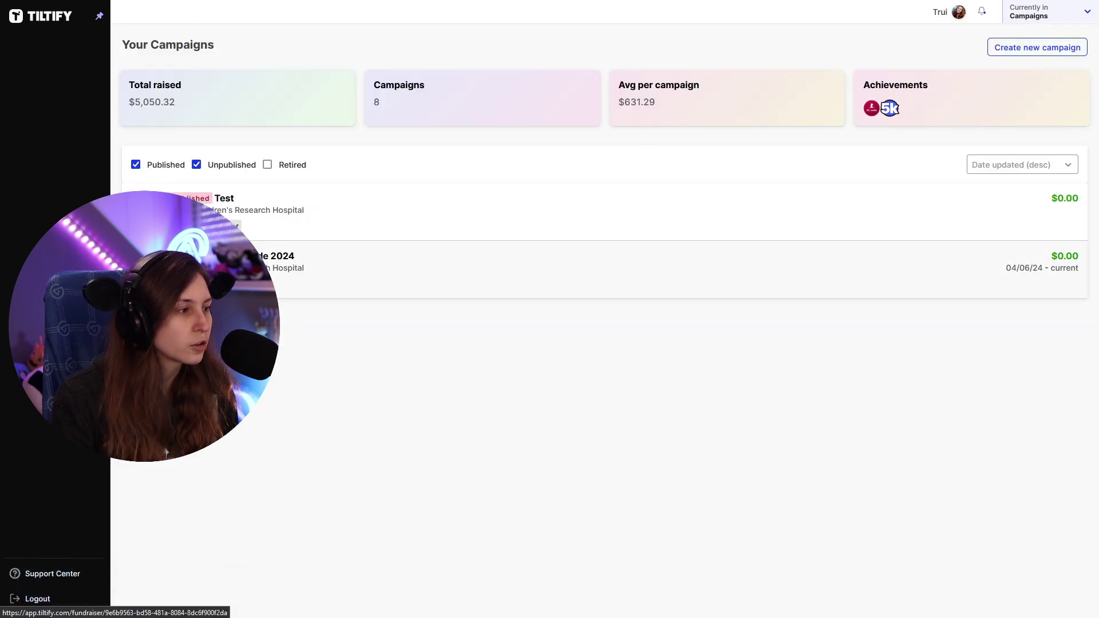
{"action": "left_click", "coordinate": [274, 266]}
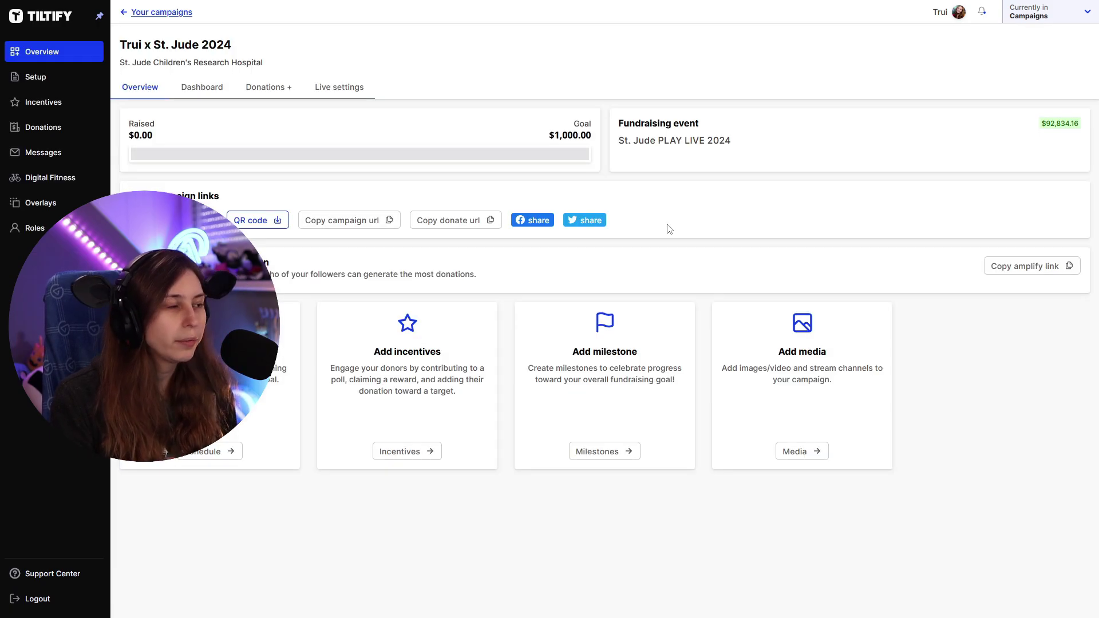
{"action": "left_click", "coordinate": [45, 81]}
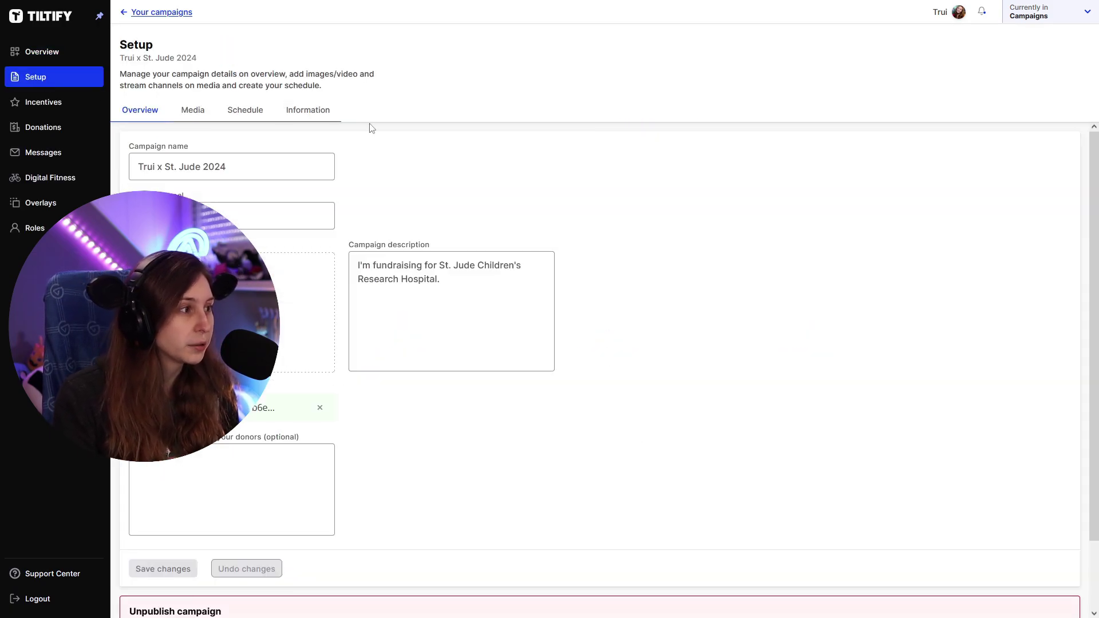
Review the campaign's name, goal and description fields
{"action": "left_click_drag", "start_coordinate": [138, 166], "coordinate": [265, 171]}
{"action": "left_click", "coordinate": [303, 216]}
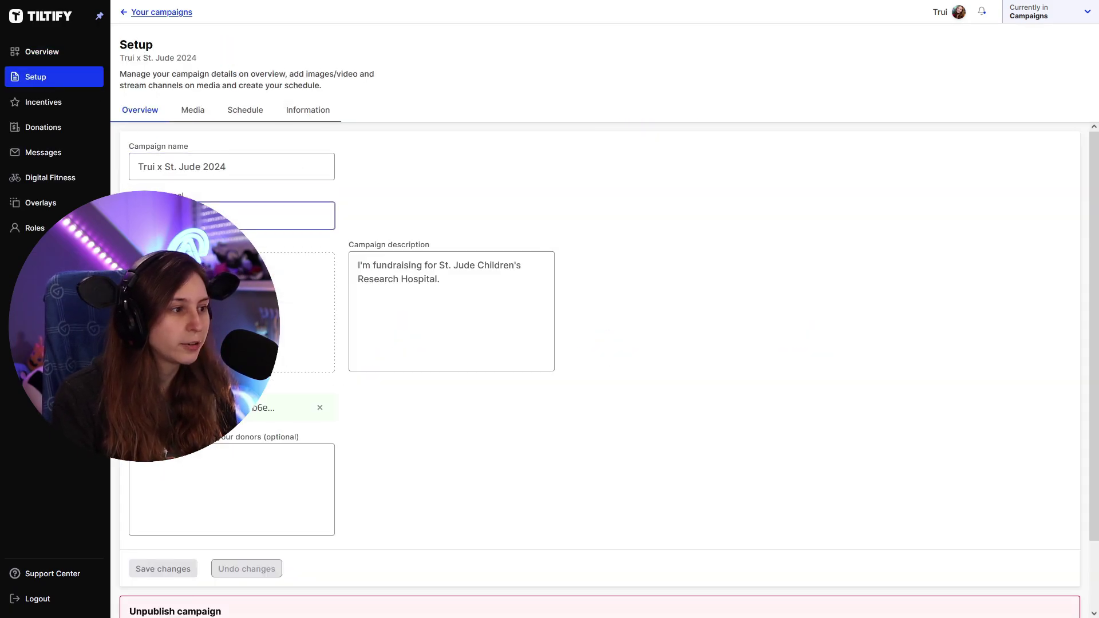
{"action": "triple_click", "coordinate": [478, 303]}
{"action": "left_click", "coordinate": [686, 257]}
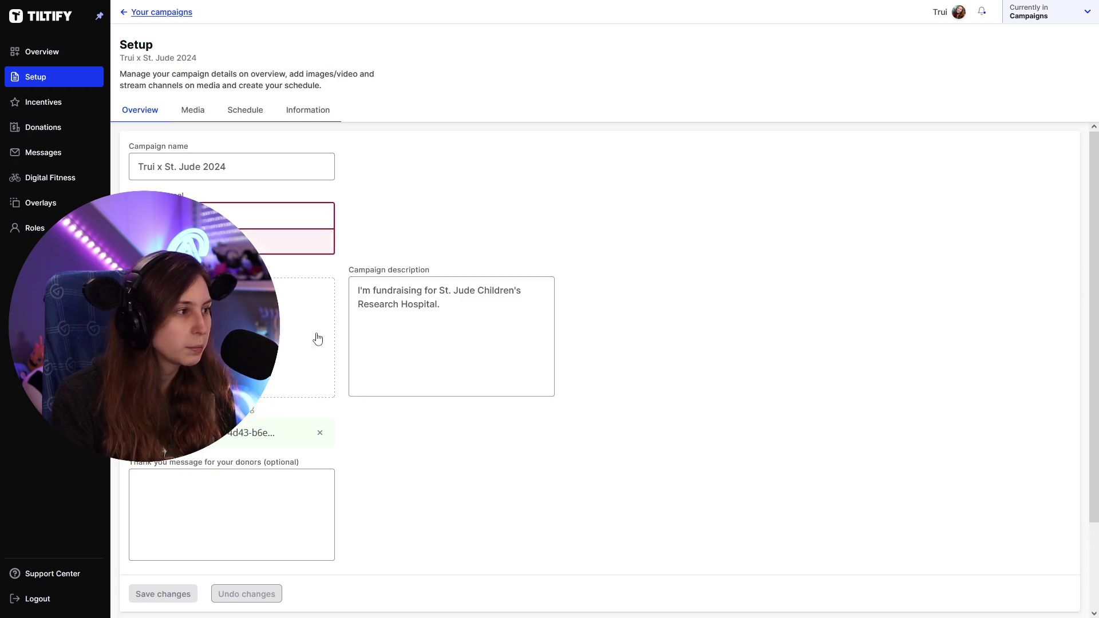
{"action": "scroll", "coordinate": [346, 313], "scroll_direction": "down", "scroll_amount": 2}
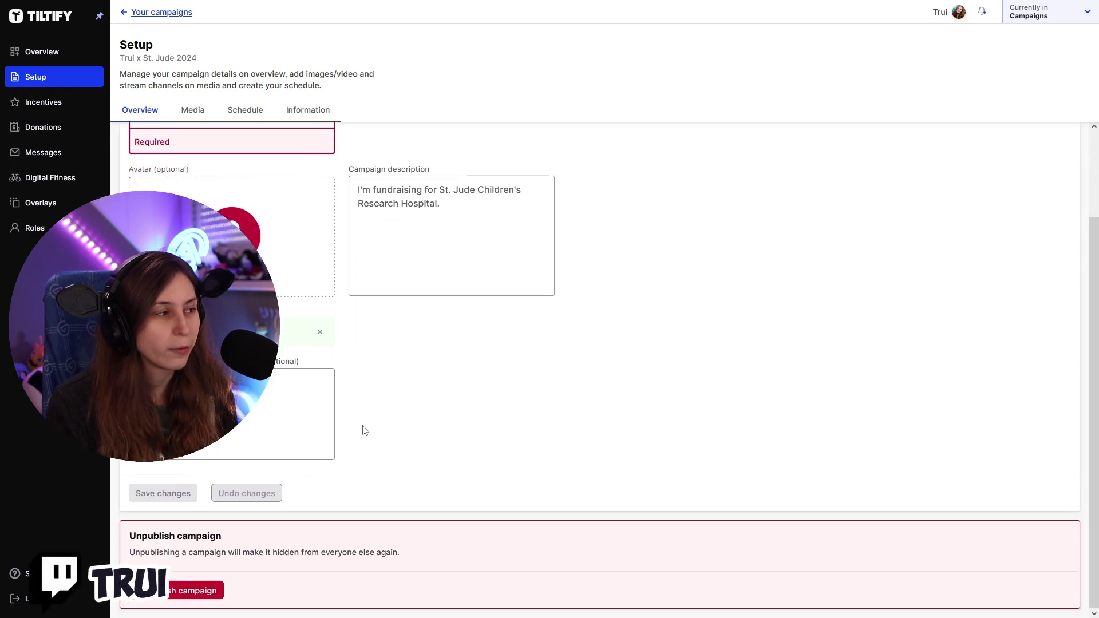
Look at the Media and Overview tabs, then open the Schedule tab with its Charity Stream entry
{"action": "scroll", "coordinate": [281, 272], "scroll_direction": "up", "scroll_amount": 2}
{"action": "left_click", "coordinate": [199, 116]}
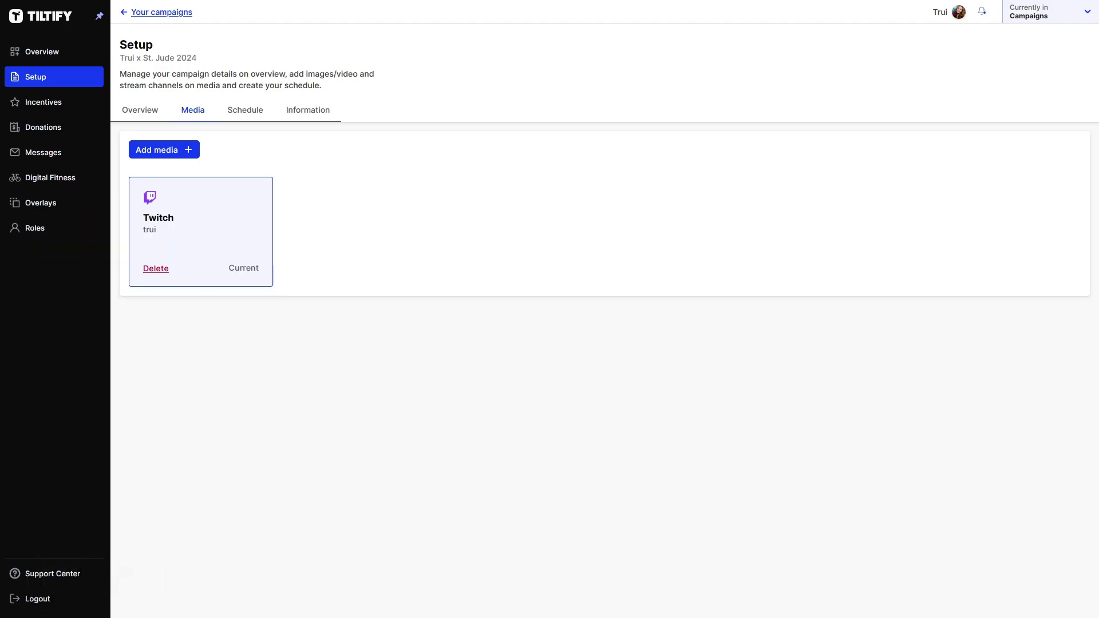
{"action": "left_click", "coordinate": [153, 113]}
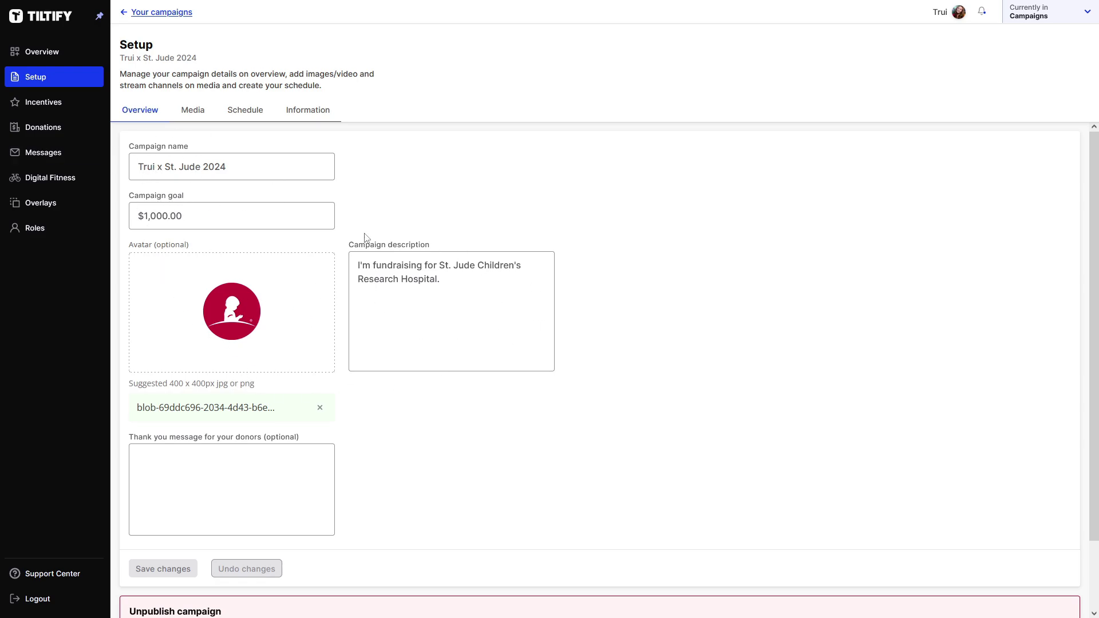
{"action": "left_click", "coordinate": [190, 111]}
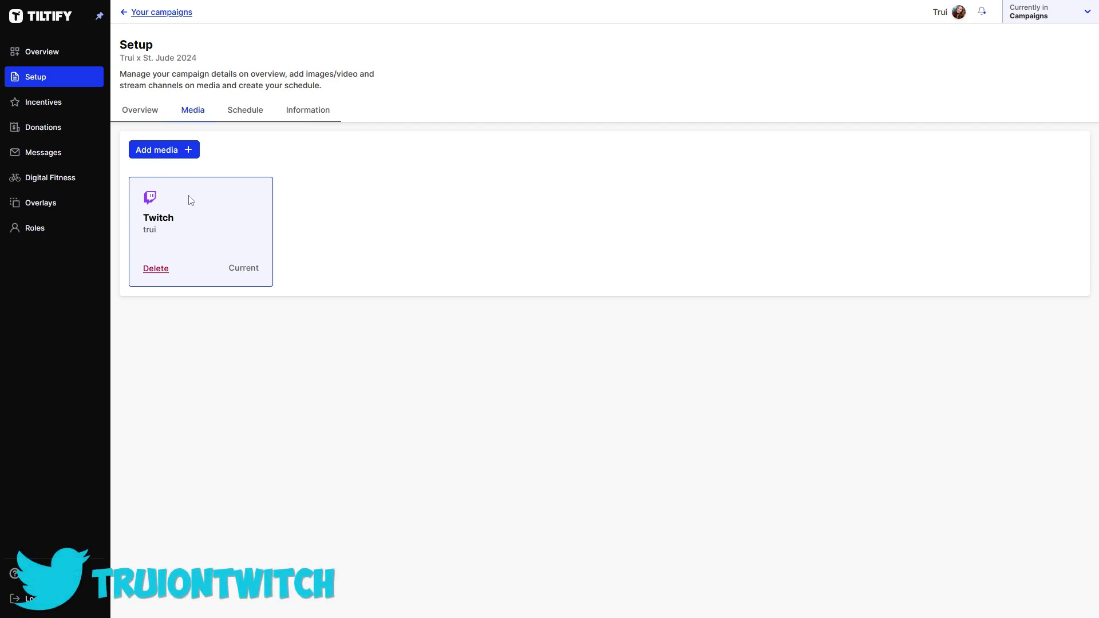
{"action": "left_click", "coordinate": [241, 119]}
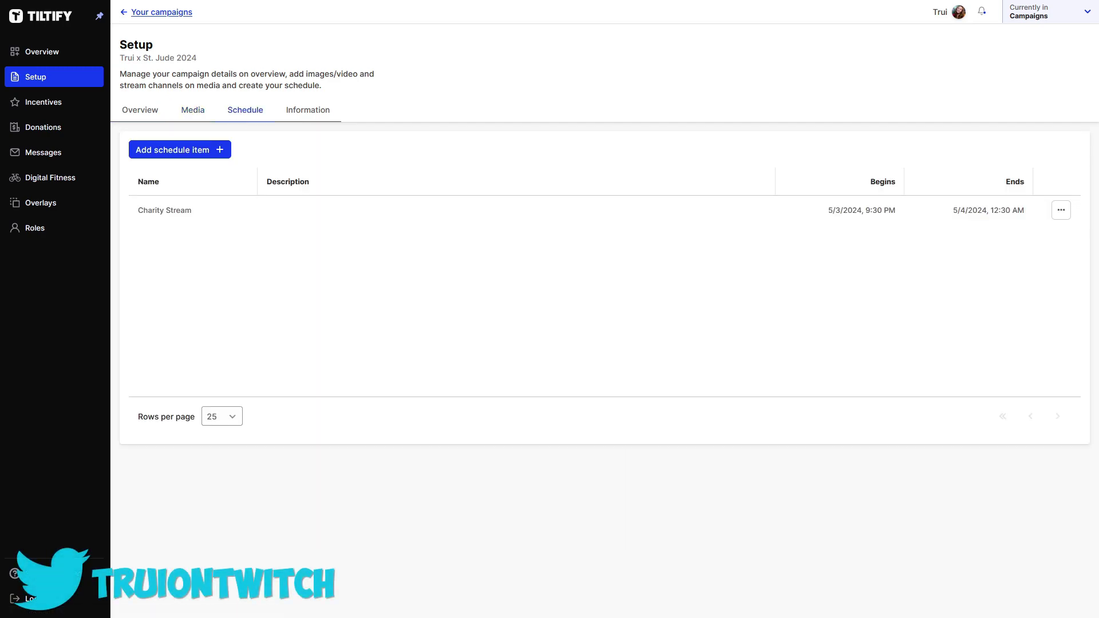
Add a Charity Stream schedule item beginning May 3, 2024 at 9:30 PM
{"action": "left_click", "coordinate": [189, 149]}
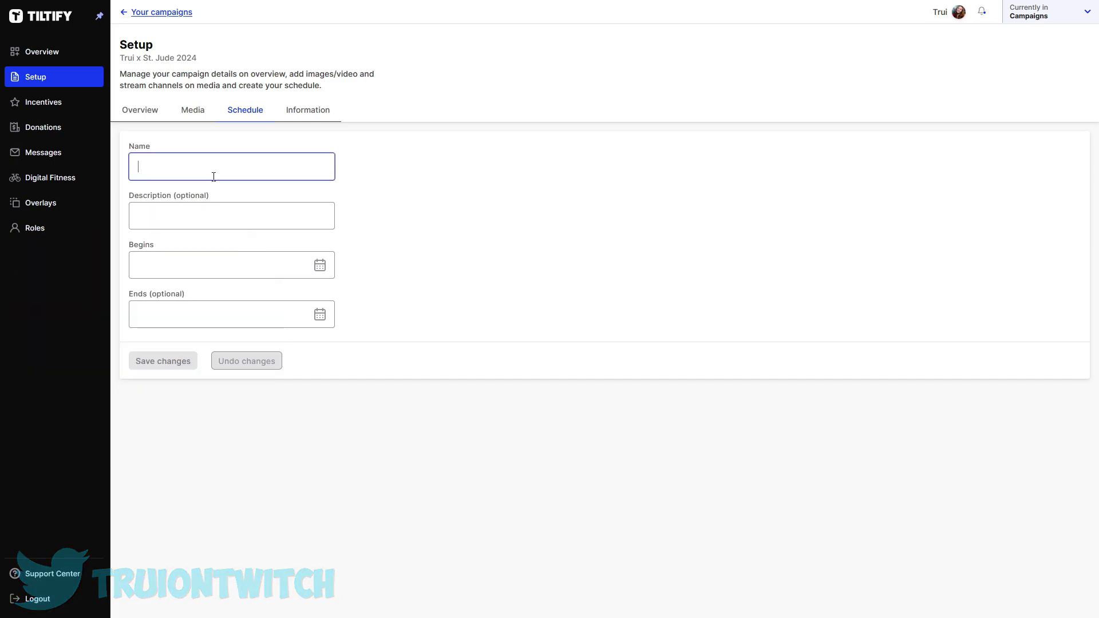
{"action": "type", "text": "Cha"}
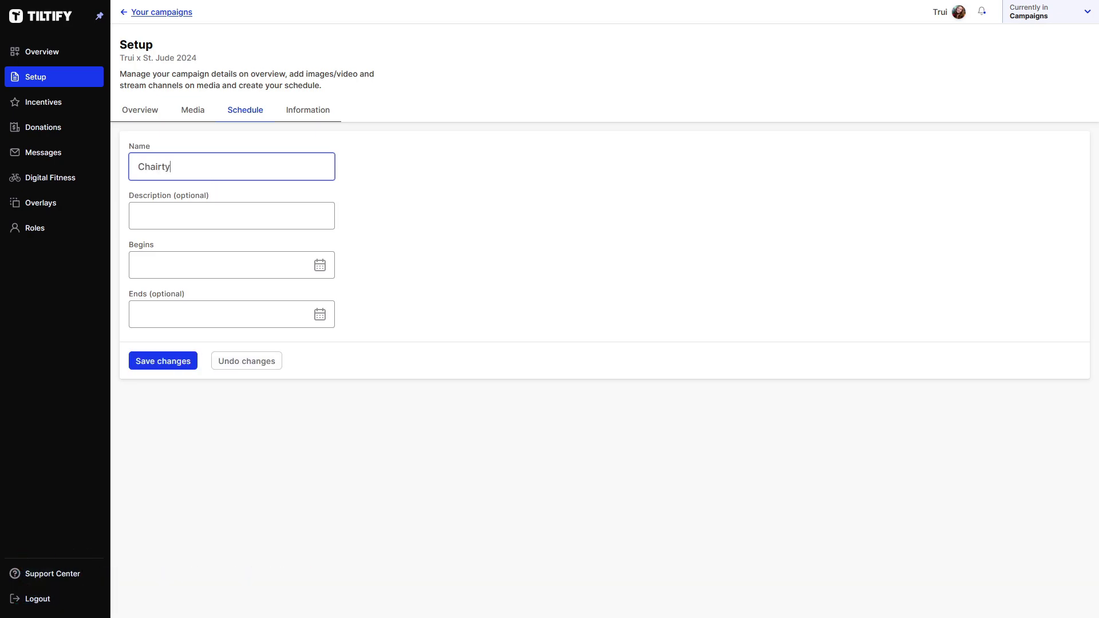
{"action": "type", "text": "rityy"}
{"action": "left_click", "coordinate": [282, 262]}
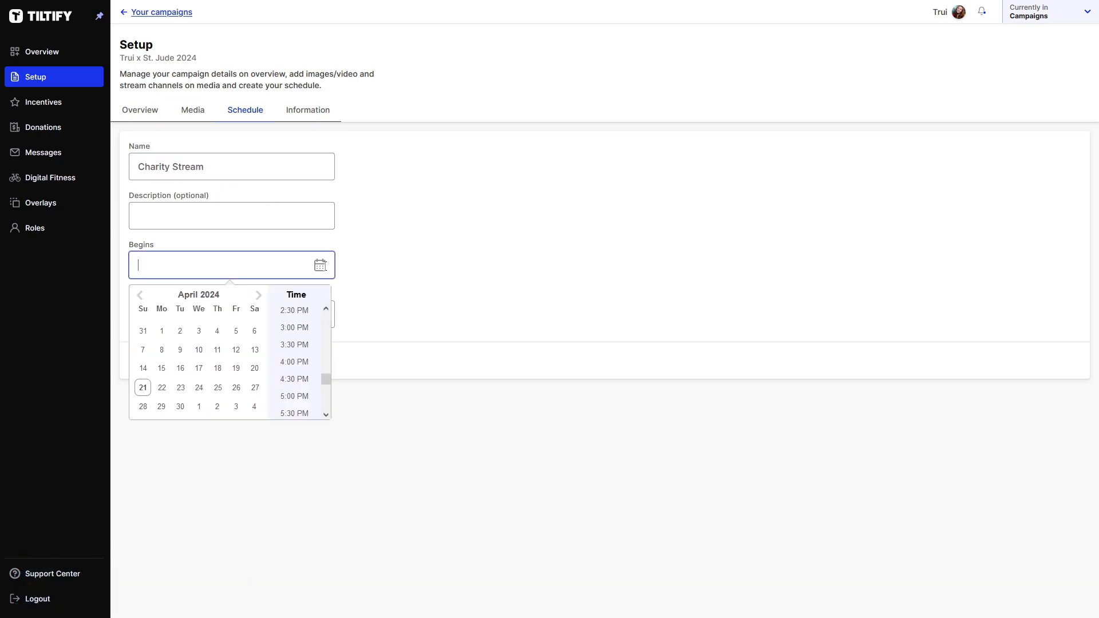
{"action": "left_click", "coordinate": [259, 296]}
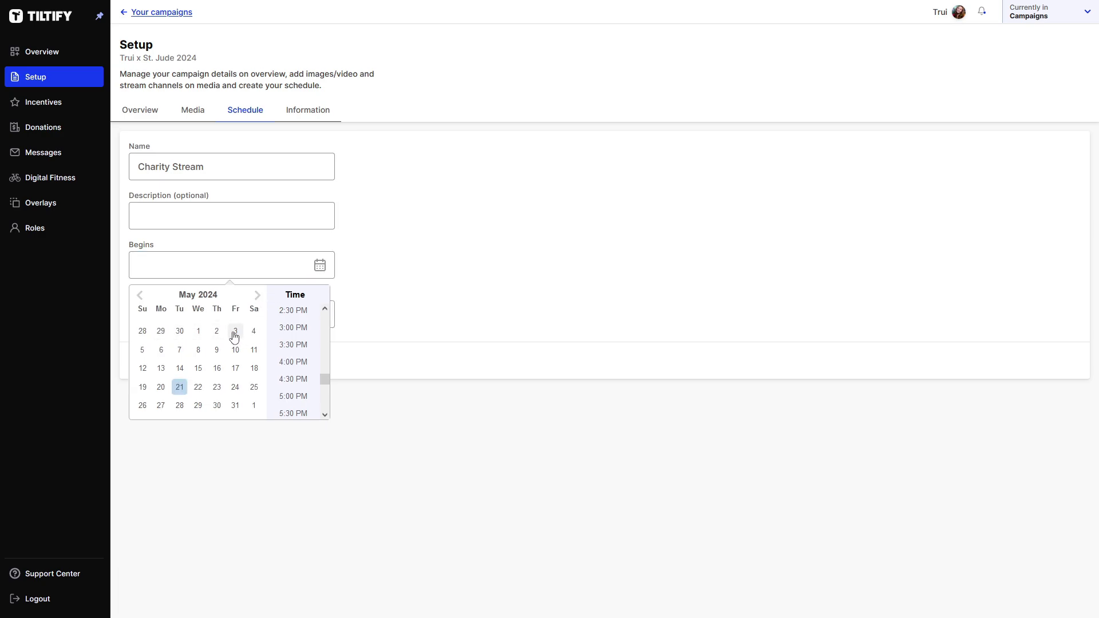
{"action": "left_click", "coordinate": [234, 336]}
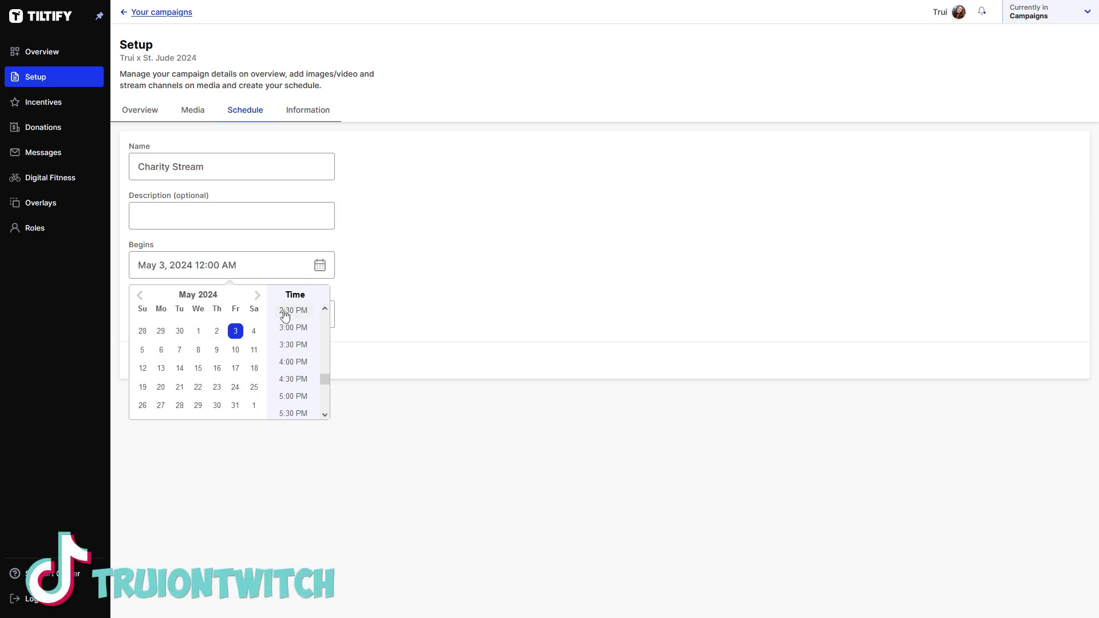
{"action": "scroll", "coordinate": [299, 344], "scroll_direction": "down", "scroll_amount": 2}
{"action": "scroll", "coordinate": [305, 412], "scroll_direction": "down", "scroll_amount": 1}
{"action": "left_click", "coordinate": [299, 411]}
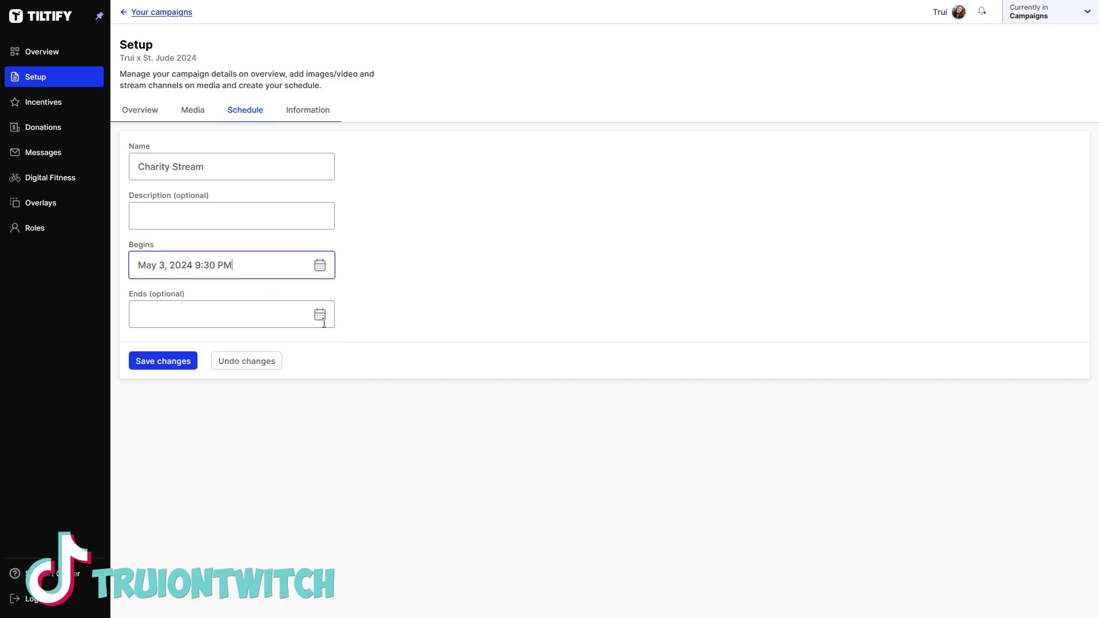
Set its end to May 4 at 1:00 AM, save it, then delete that new row
{"action": "left_click", "coordinate": [308, 326]}
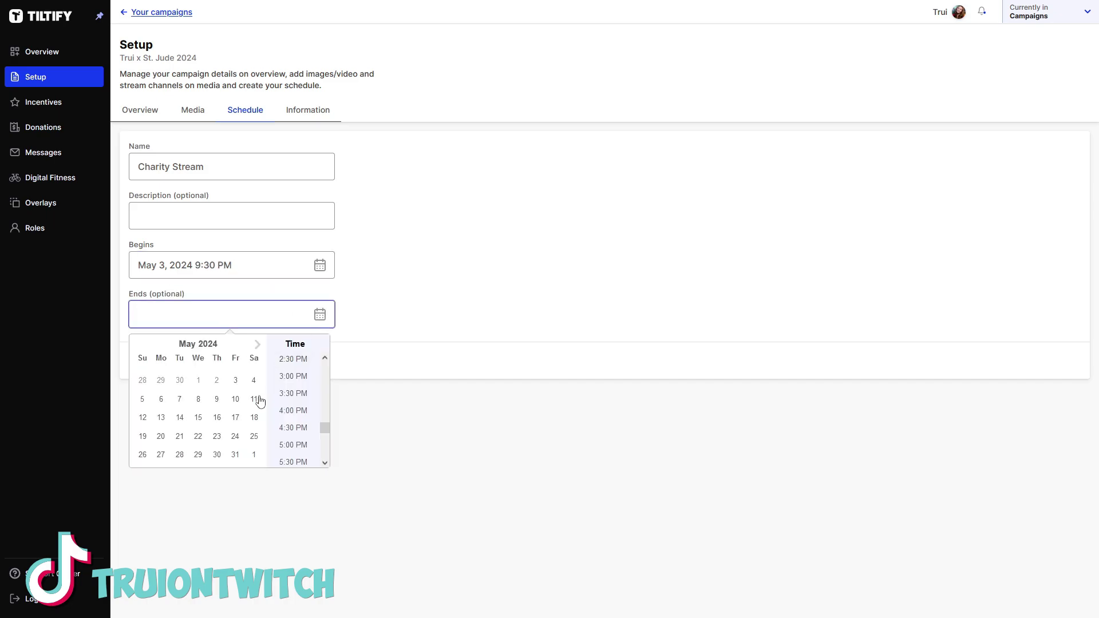
{"action": "left_click", "coordinate": [254, 380]}
{"action": "scroll", "coordinate": [298, 385], "scroll_direction": "up", "scroll_amount": 8}
{"action": "left_click", "coordinate": [304, 395]}
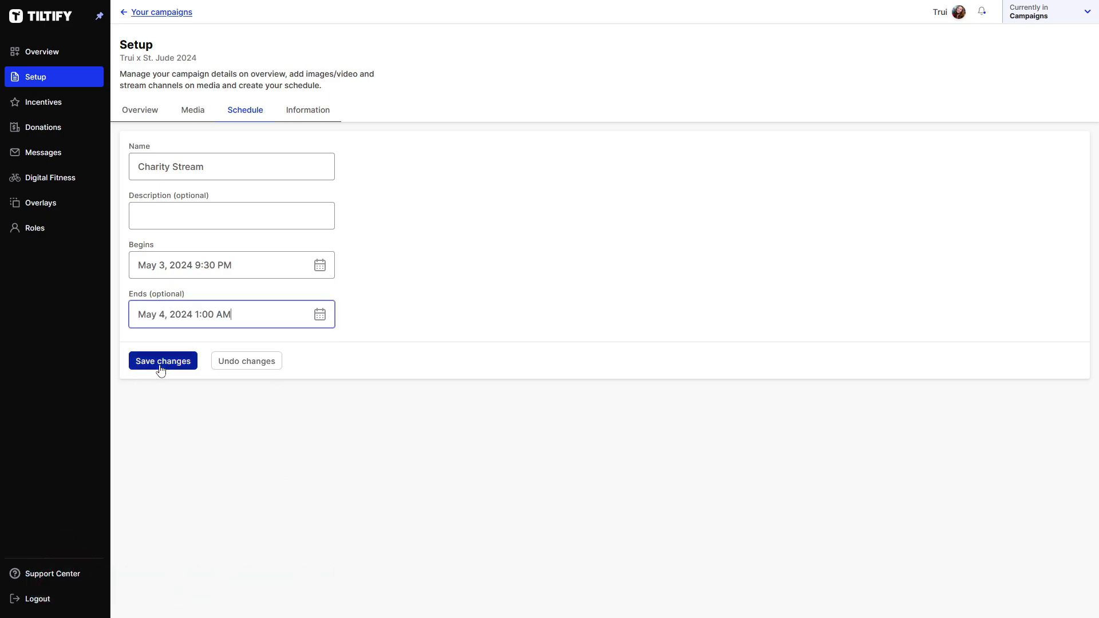
{"action": "left_click", "coordinate": [160, 368]}
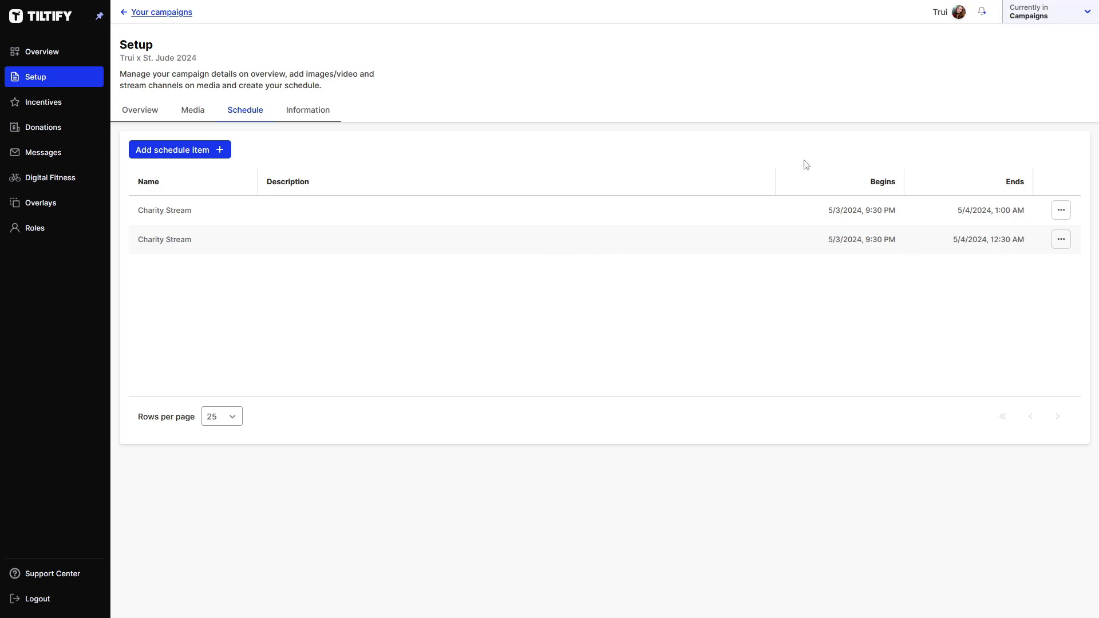
{"action": "left_click", "coordinate": [1056, 215]}
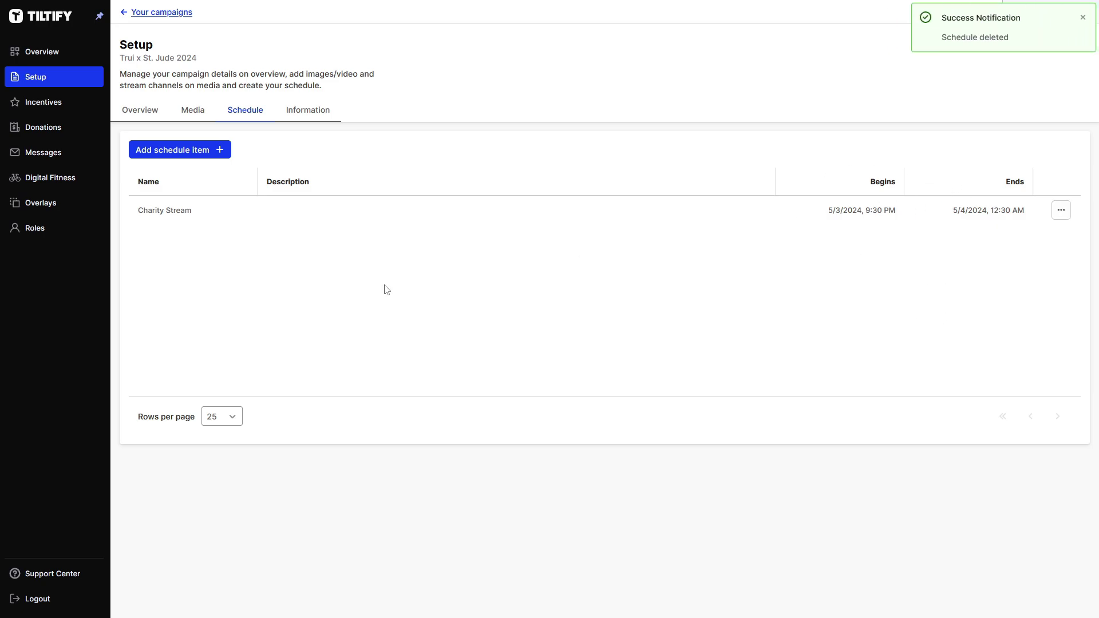
Look over the campaign's Information tab
{"action": "left_click", "coordinate": [308, 111]}
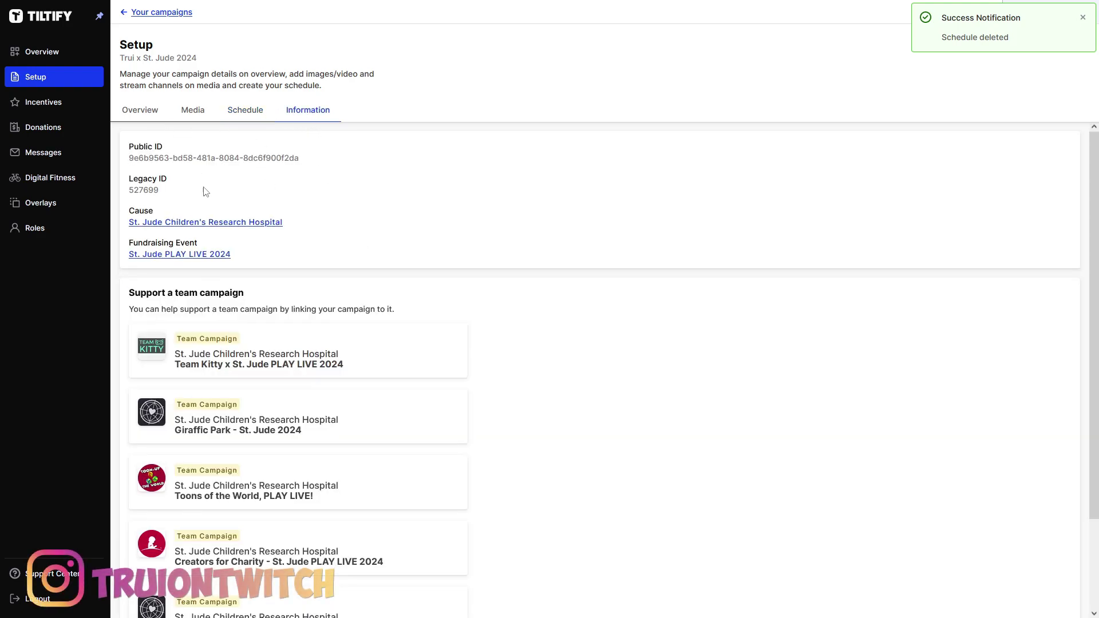
{"action": "scroll", "coordinate": [252, 212], "scroll_direction": "down", "scroll_amount": 2}
{"action": "scroll", "coordinate": [285, 224], "scroll_direction": "up", "scroll_amount": 2}
Open the Incentives milestone list and check the Cow Onesie milestone at $100.00
{"action": "left_click", "coordinate": [77, 106]}
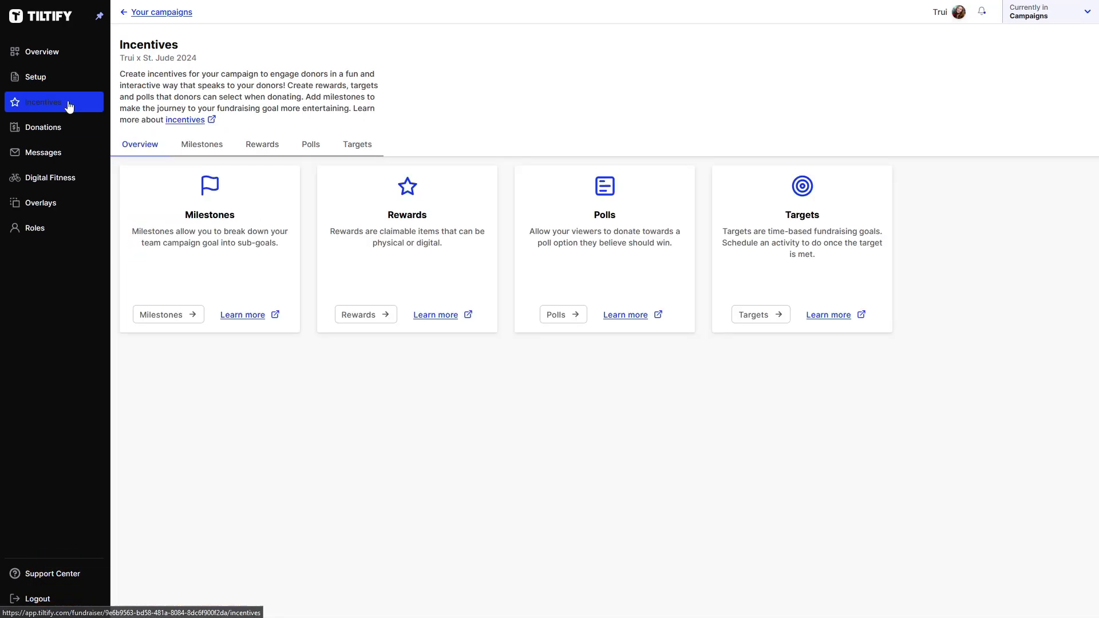
{"action": "left_click", "coordinate": [203, 152]}
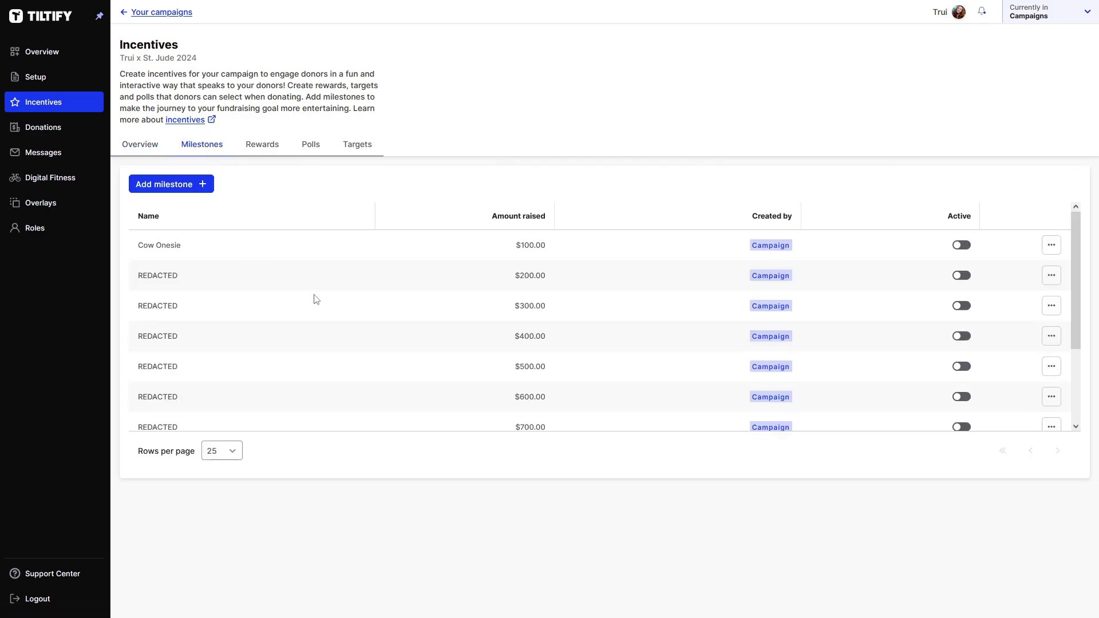
{"action": "left_click_drag", "start_coordinate": [515, 246], "coordinate": [573, 250]}
{"action": "left_click_drag", "start_coordinate": [186, 247], "coordinate": [140, 242]}
{"action": "scroll", "coordinate": [441, 307], "scroll_direction": "down", "scroll_amount": 4}
{"action": "scroll", "coordinate": [558, 417], "scroll_direction": "up", "scroll_amount": 4}
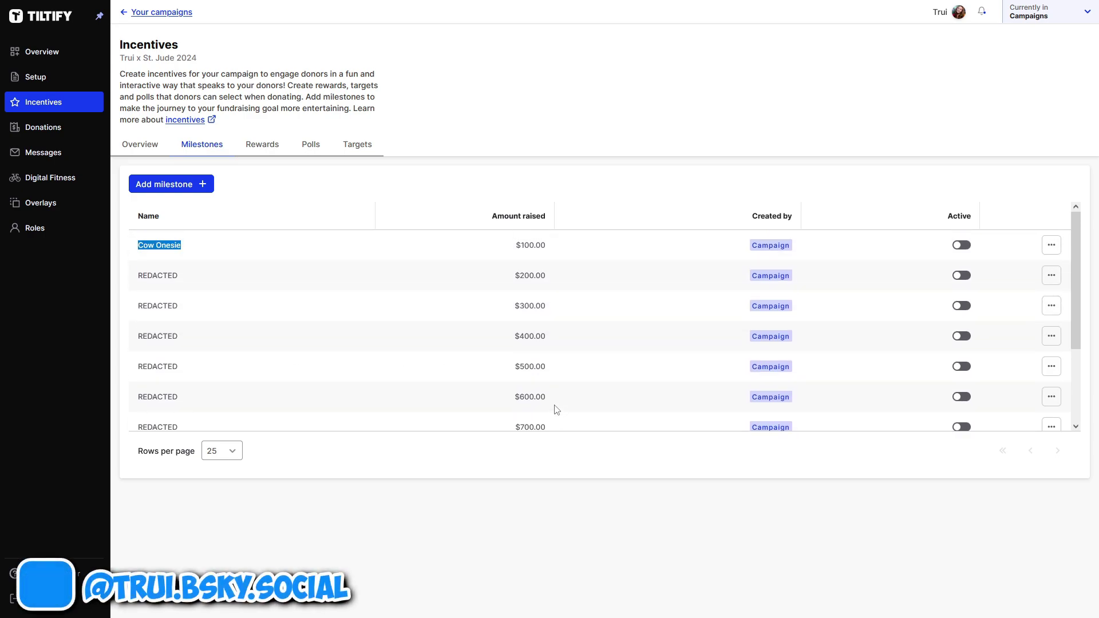
Create a milestone named Test at $50.00, then switch it active and back to inactive
{"action": "left_click", "coordinate": [301, 212]}
{"action": "left_click", "coordinate": [160, 186]}
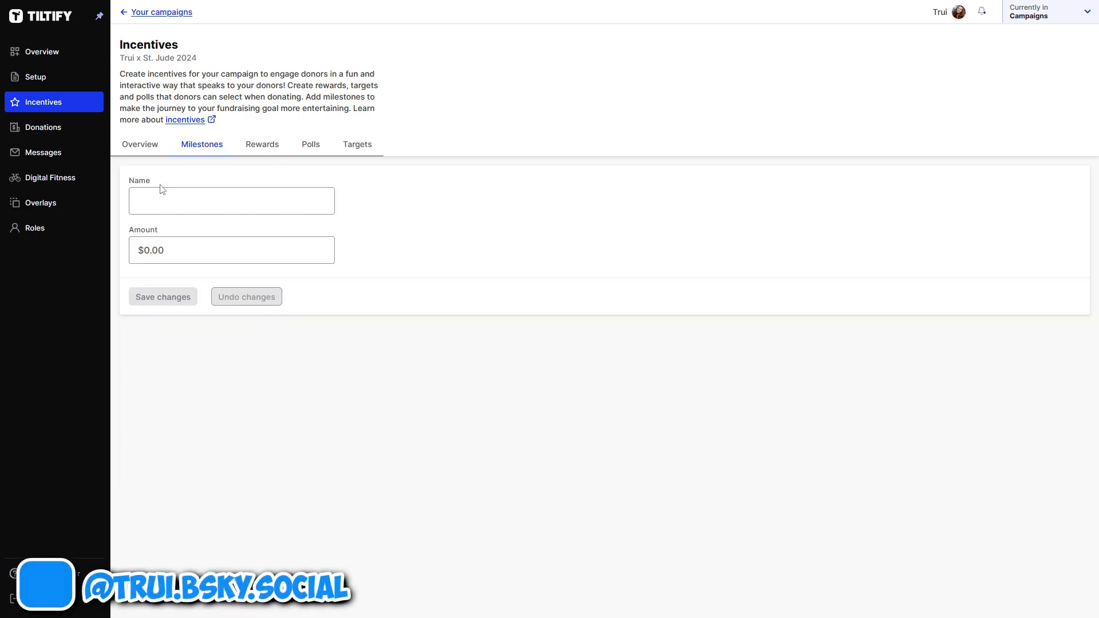
{"action": "left_click", "coordinate": [213, 198]}
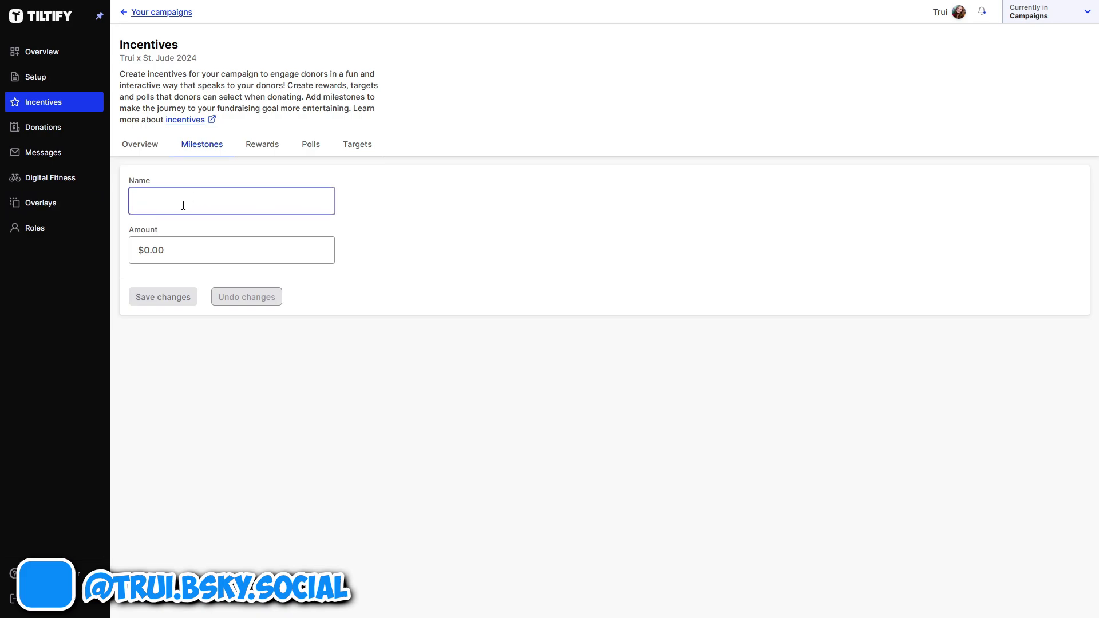
{"action": "type", "text": "Test"}
{"action": "left_click", "coordinate": [182, 252]}
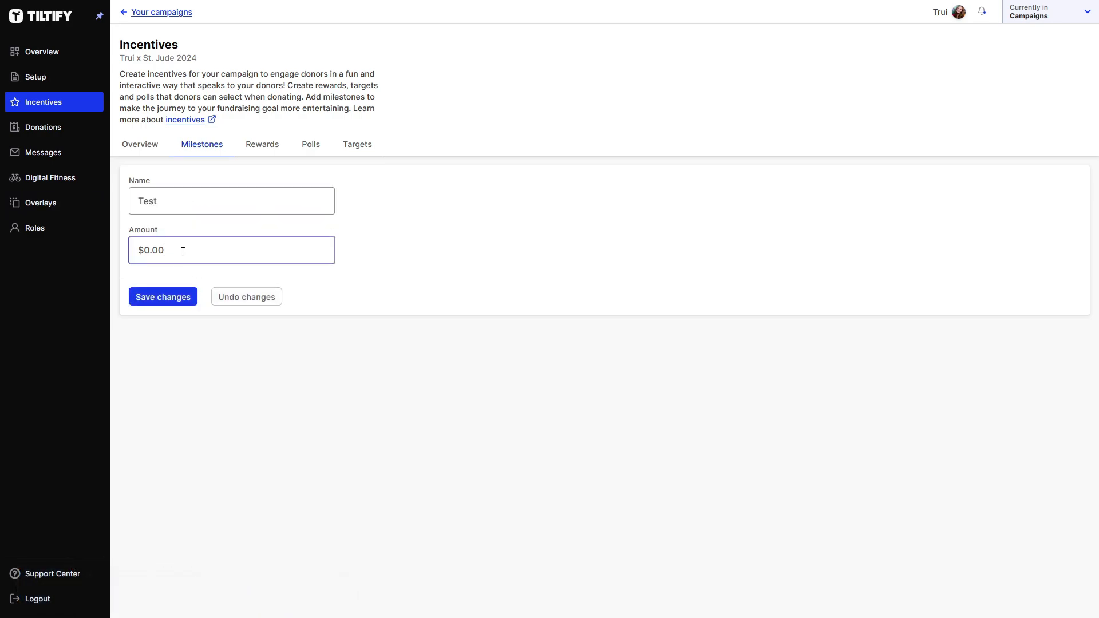
{"action": "type", "text": "50"}
{"action": "left_click", "coordinate": [190, 298]}
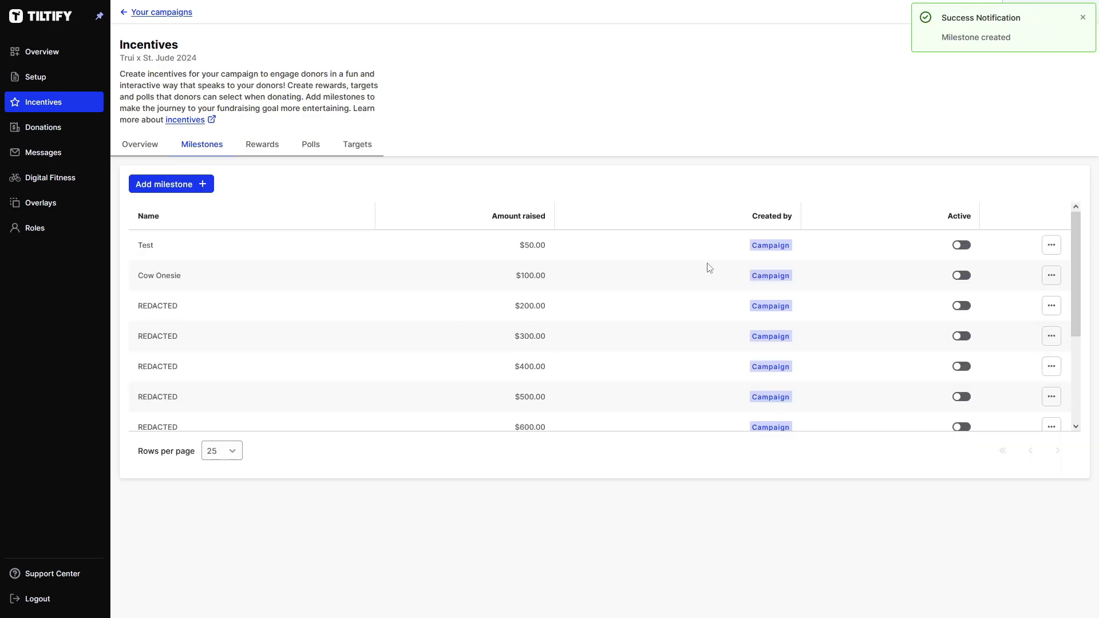
{"action": "left_click", "coordinate": [964, 248]}
{"action": "left_click", "coordinate": [963, 246]}
On the Rewards tab, review Googly Eyes ($5.00, unlimited), Spin The Wheel and Lemon Juice Shot
{"action": "left_click", "coordinate": [263, 144]}
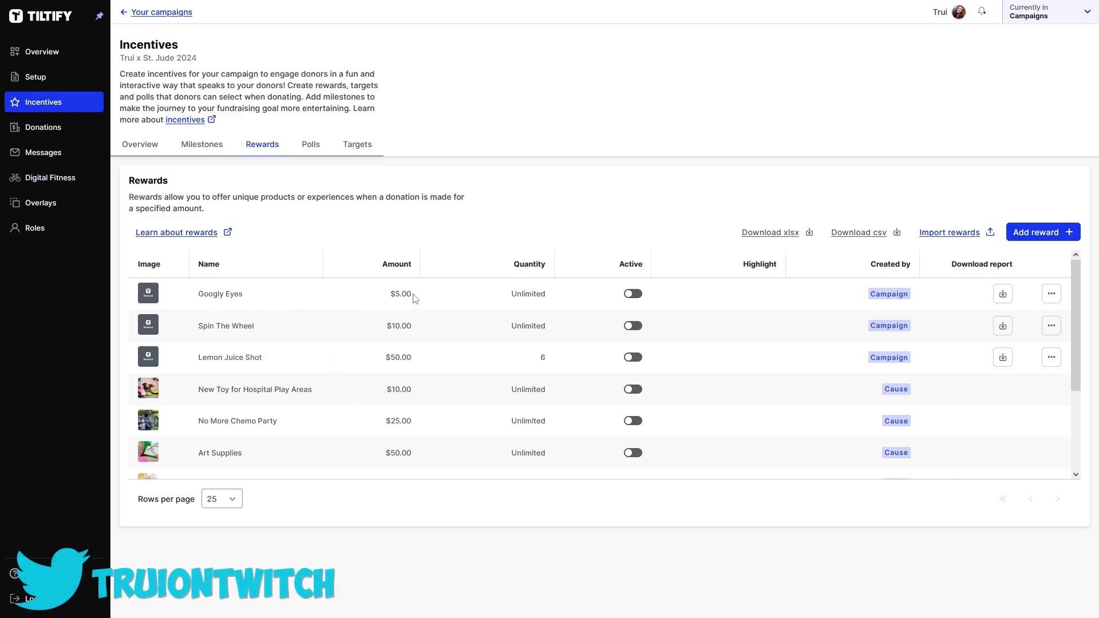
{"action": "left_click_drag", "start_coordinate": [415, 297], "coordinate": [384, 296]}
{"action": "left_click_drag", "start_coordinate": [266, 300], "coordinate": [204, 294]}
{"action": "left_click", "coordinate": [300, 299]}
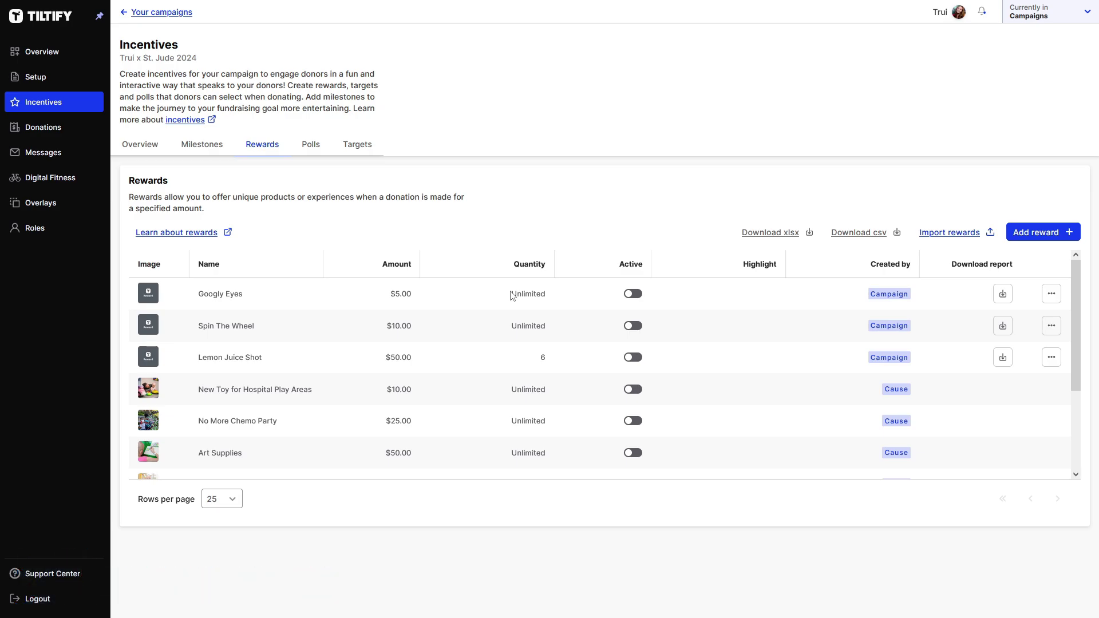
{"action": "left_click_drag", "start_coordinate": [554, 299], "coordinate": [491, 298]}
{"action": "left_click", "coordinate": [490, 299]}
{"action": "left_click_drag", "start_coordinate": [263, 324], "coordinate": [209, 324]}
{"action": "left_click_drag", "start_coordinate": [264, 358], "coordinate": [420, 360]}
{"action": "left_click", "coordinate": [398, 353]}
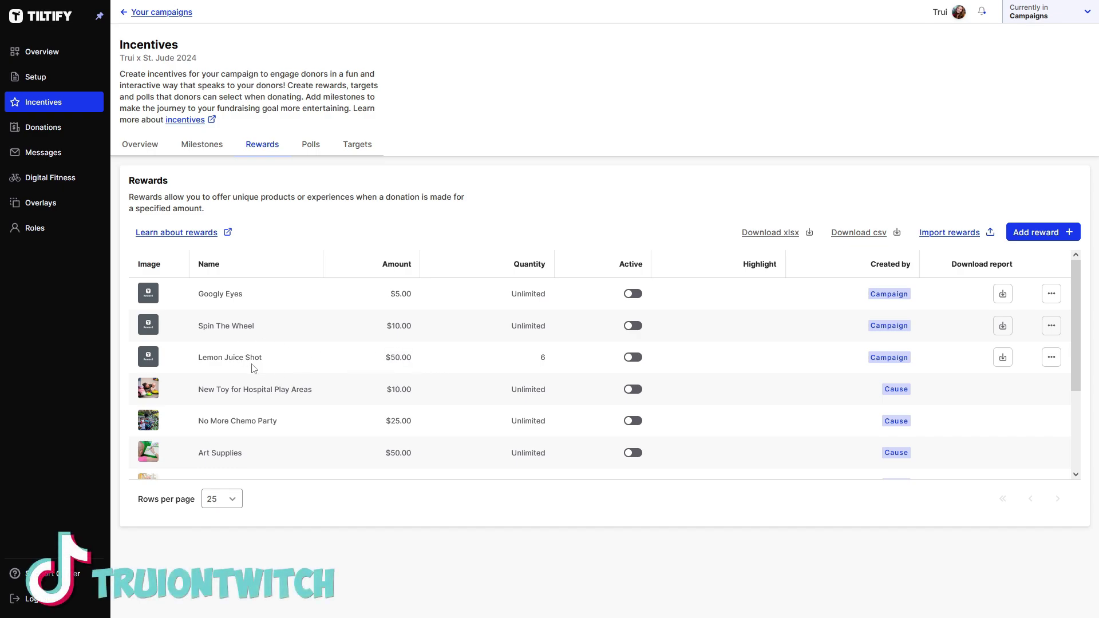
Scroll down and back up through the rest of the rewards table
{"action": "scroll", "coordinate": [255, 369], "scroll_direction": "down", "scroll_amount": 2}
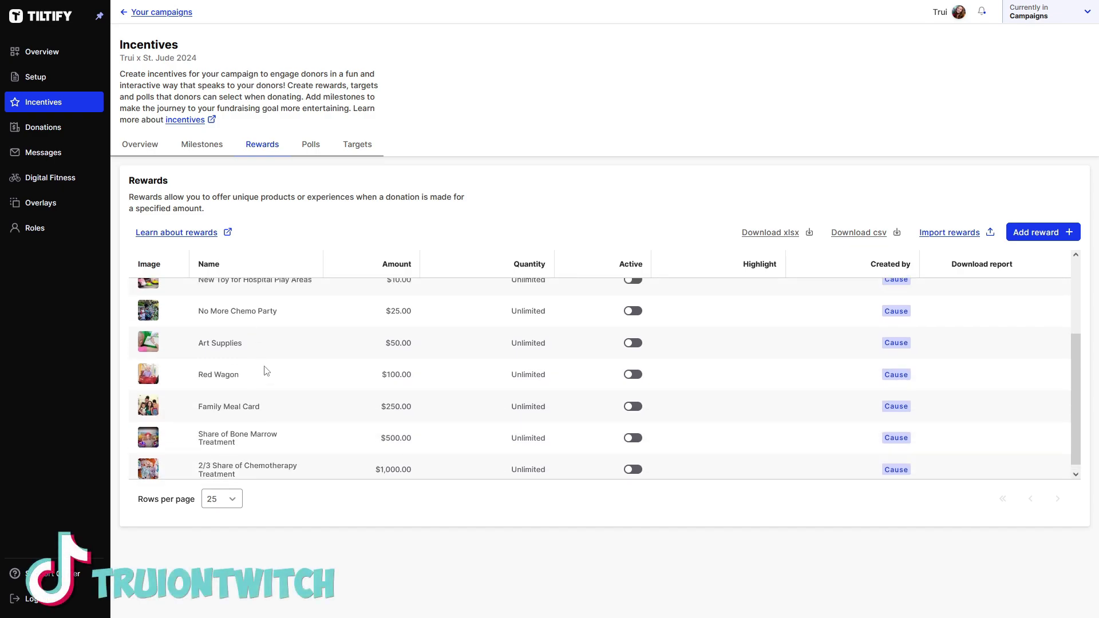
{"action": "scroll", "coordinate": [263, 369], "scroll_direction": "up", "scroll_amount": 2}
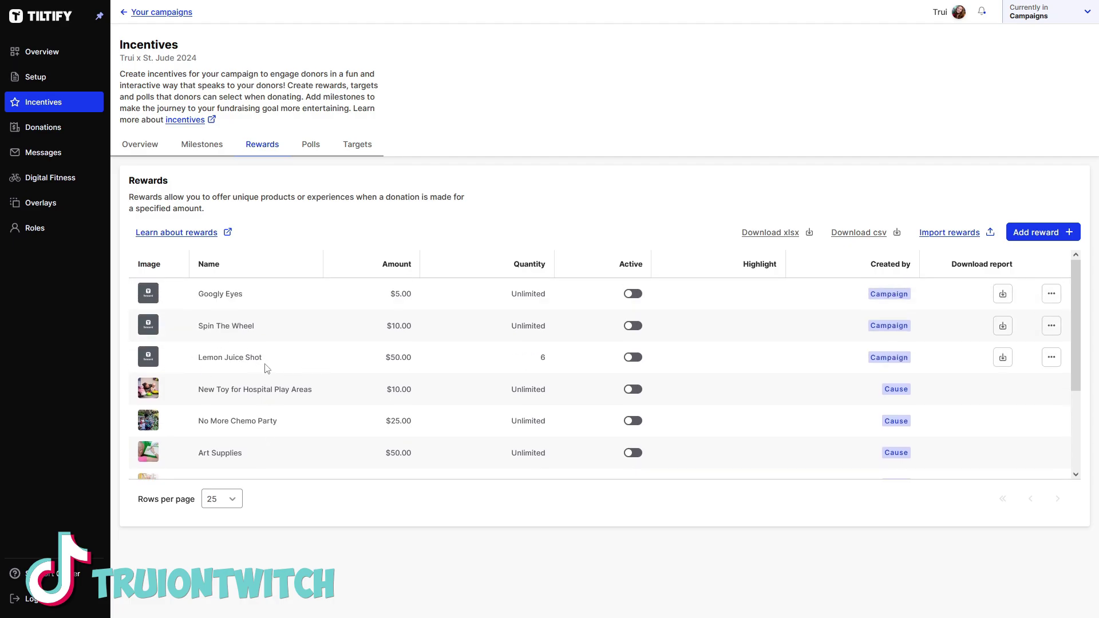
{"action": "scroll", "coordinate": [264, 367], "scroll_direction": "down", "scroll_amount": 2}
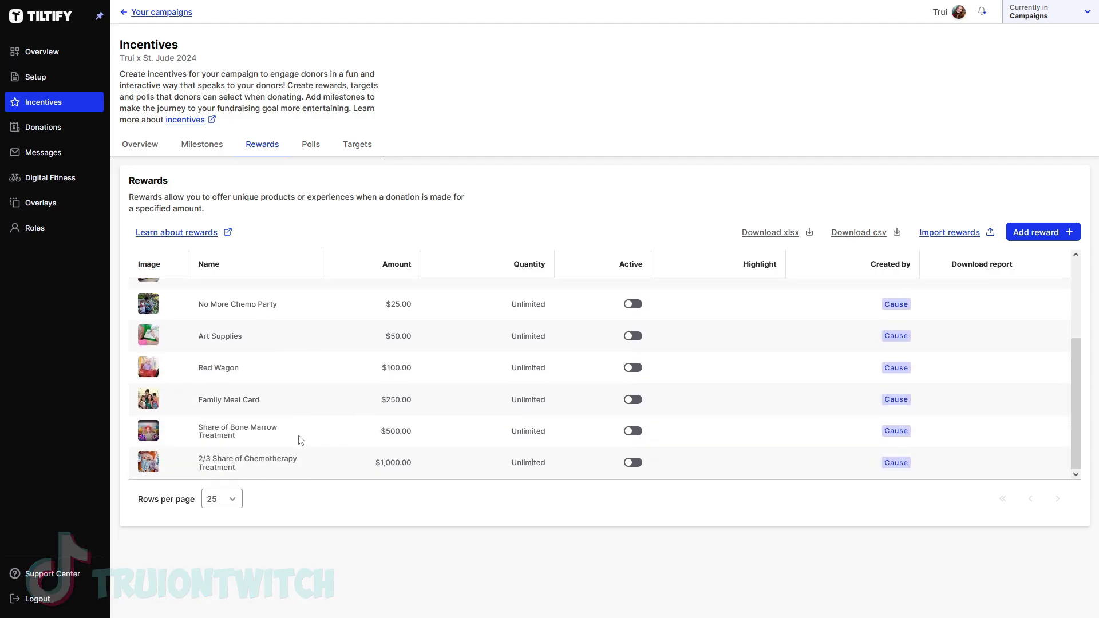
{"action": "scroll", "coordinate": [300, 441], "scroll_direction": "up", "scroll_amount": 2}
{"action": "scroll", "coordinate": [218, 384], "scroll_direction": "down", "scroll_amount": 2}
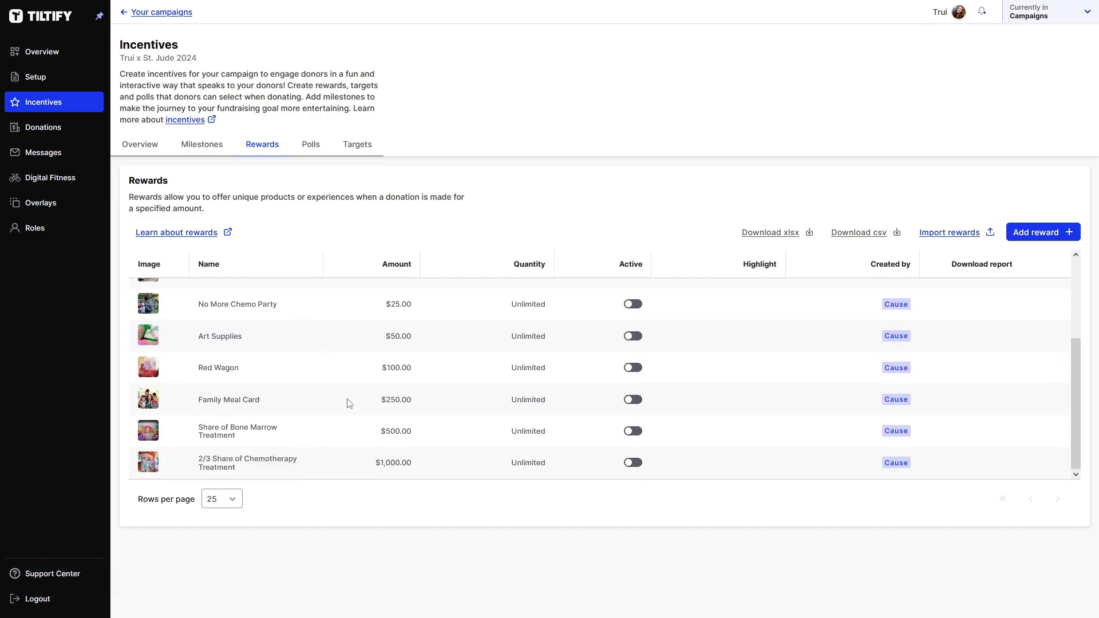
{"action": "scroll", "coordinate": [366, 404], "scroll_direction": "up", "scroll_amount": 2}
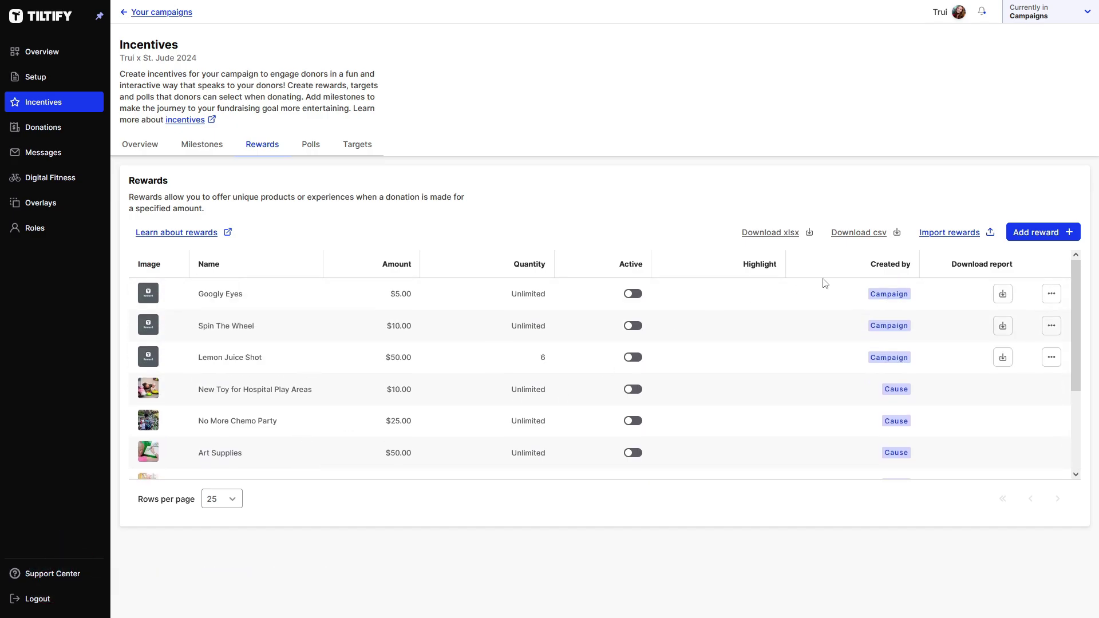
Start a new reward named Test with an amount of $1.00
{"action": "left_click", "coordinate": [1060, 234]}
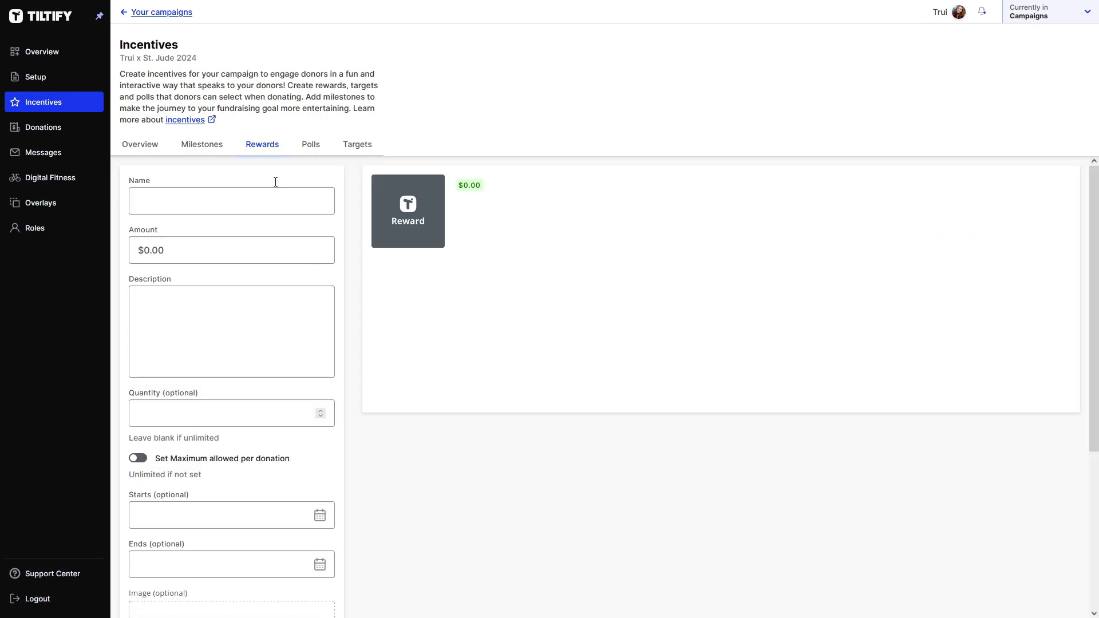
{"action": "left_click", "coordinate": [189, 195]}
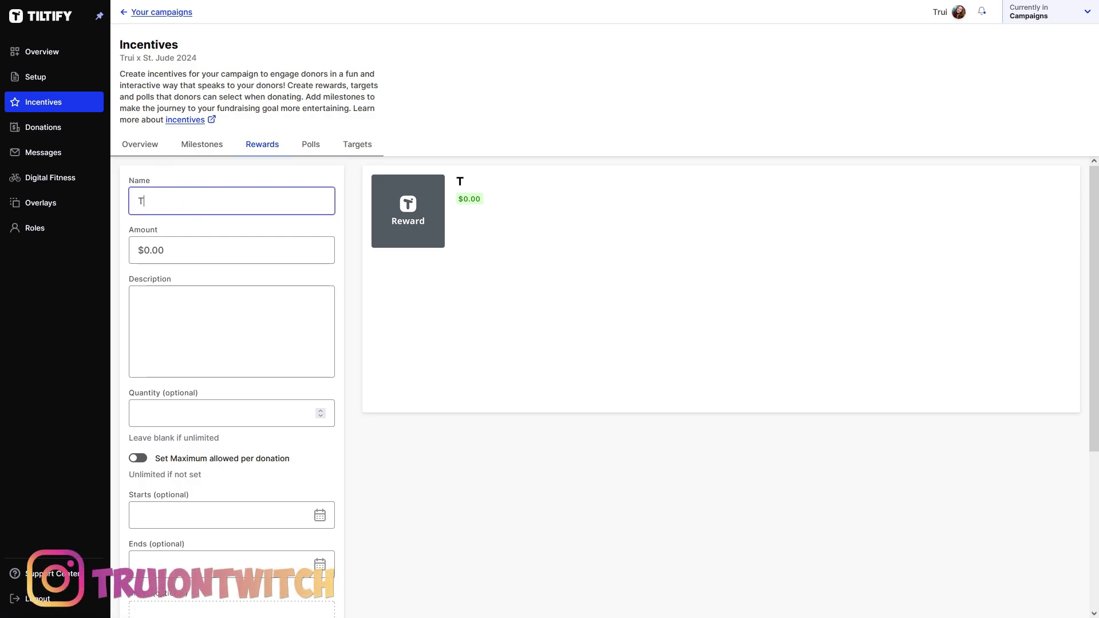
{"action": "type", "text": "Test"}
{"action": "left_click", "coordinate": [240, 245]}
{"action": "left_click_drag", "start_coordinate": [241, 245], "coordinate": [142, 250]}
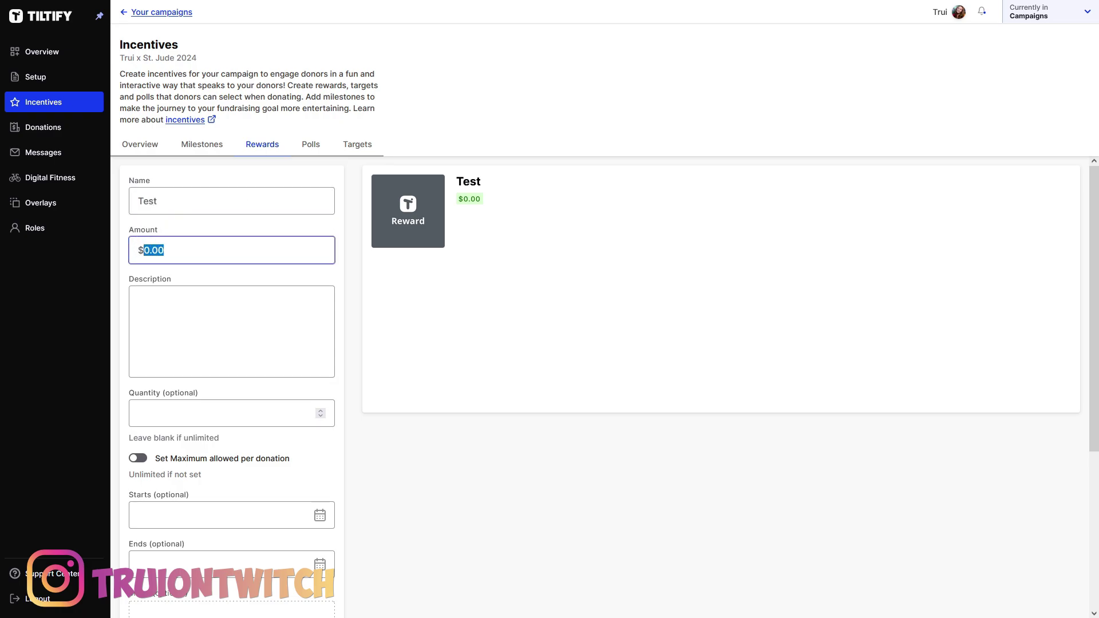
{"action": "type", "text": "1"}
Give the reward the description 'This is just' and a quantity of 10
{"action": "left_click", "coordinate": [175, 295]}
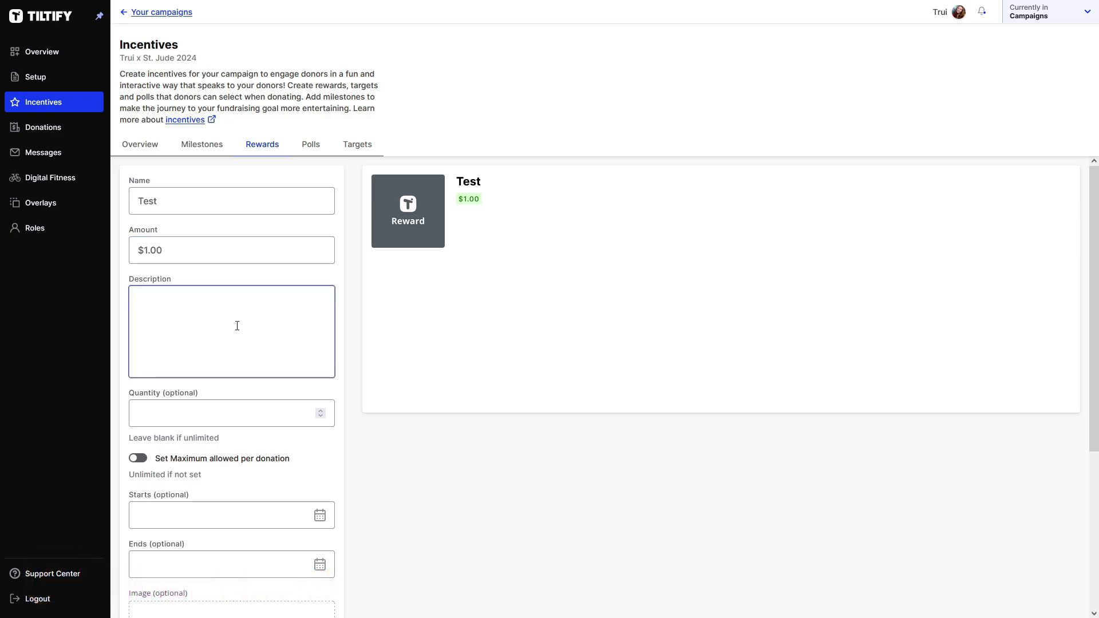
{"action": "type", "text": "This is just"}
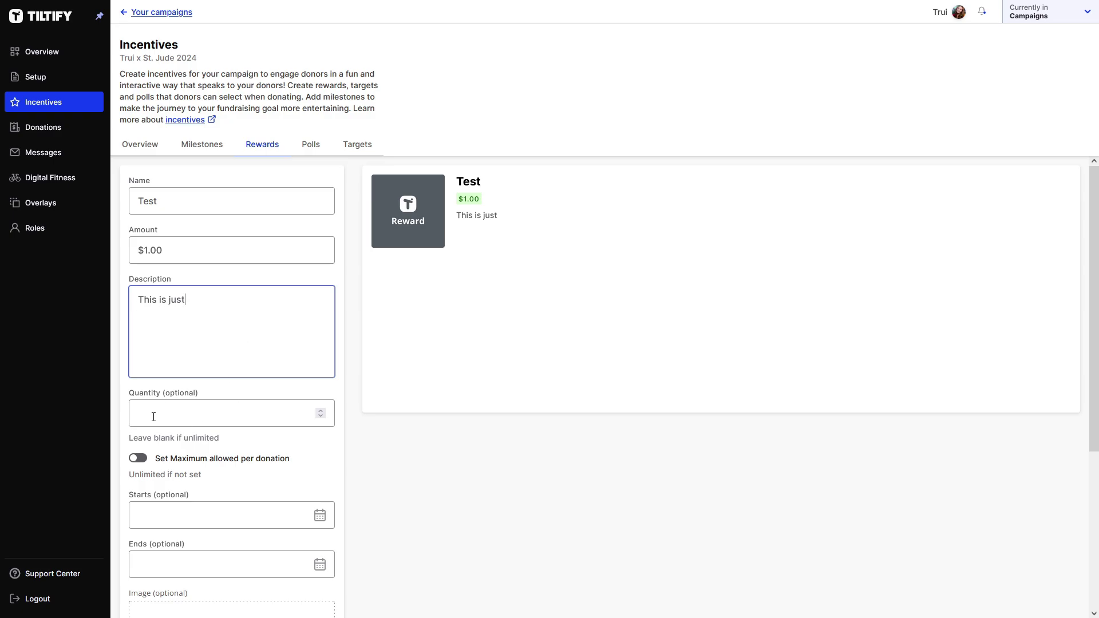
{"action": "left_click", "coordinate": [236, 422]}
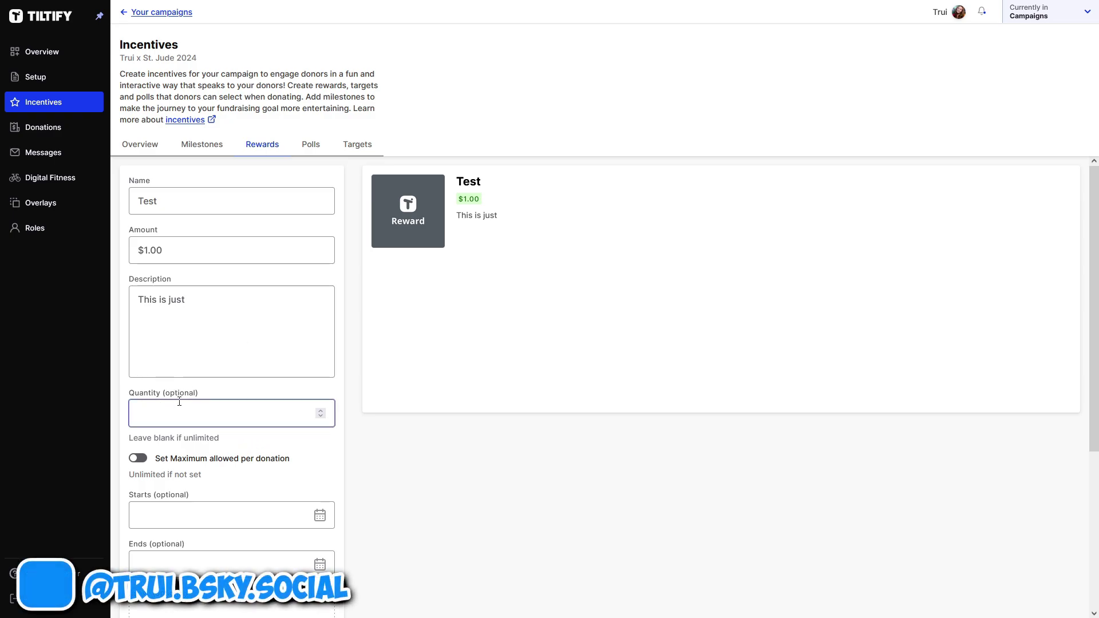
{"action": "type", "text": "10"}
{"action": "left_click", "coordinate": [378, 454]}
Enable a maximum allowed per donation and set it to 1
{"action": "scroll", "coordinate": [448, 437], "scroll_direction": "down", "scroll_amount": 1}
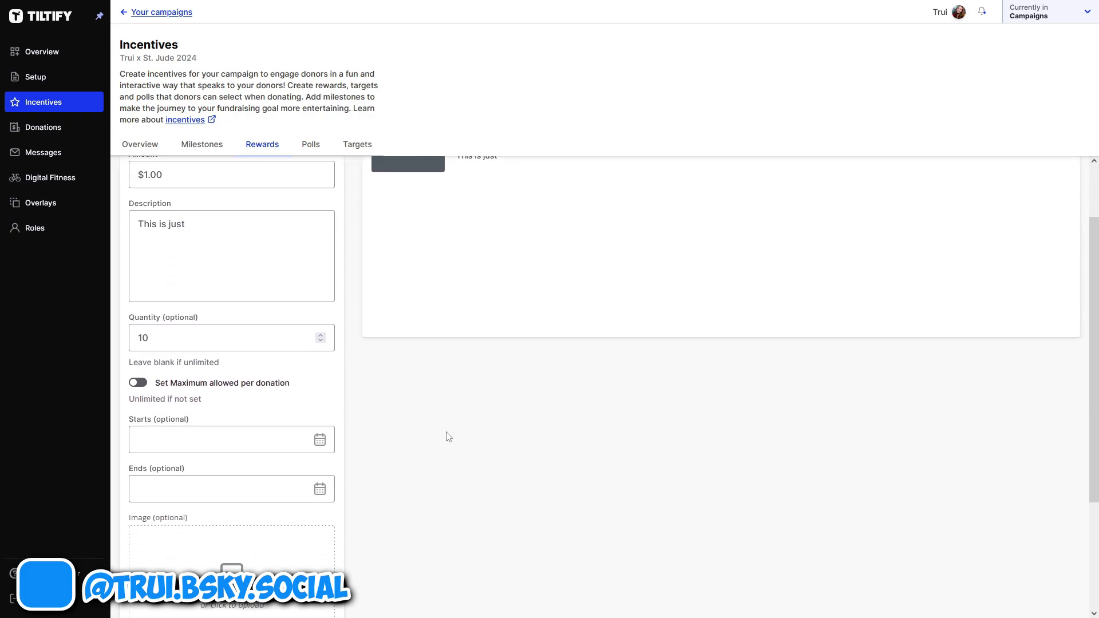
{"action": "left_click", "coordinate": [138, 384]}
{"action": "left_click", "coordinate": [197, 429]}
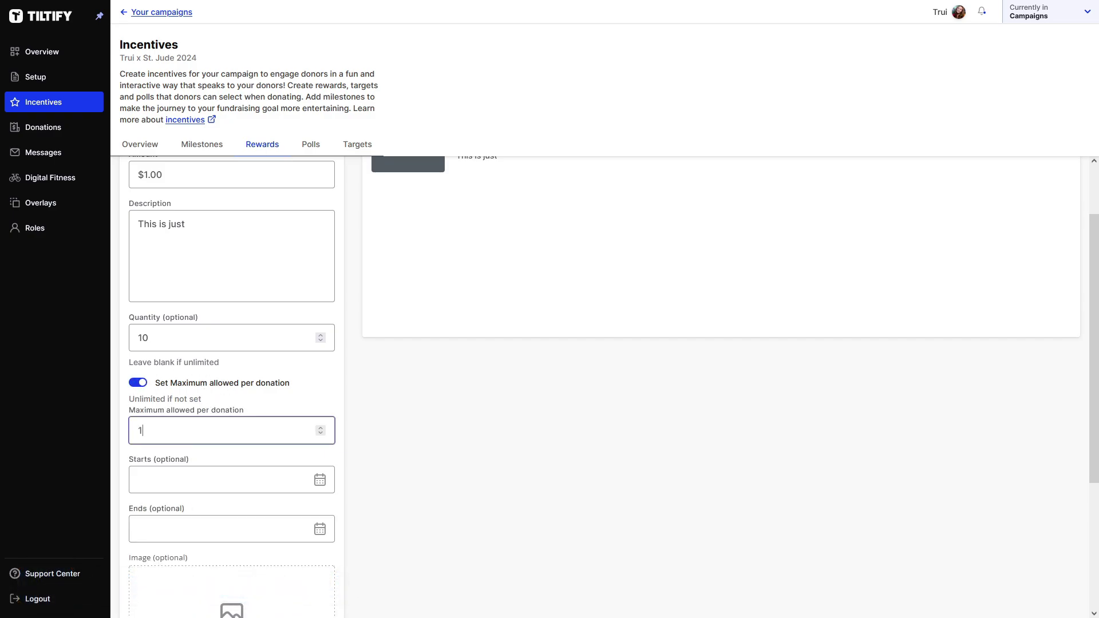
{"action": "scroll", "coordinate": [243, 225], "scroll_direction": "up", "scroll_amount": 1}
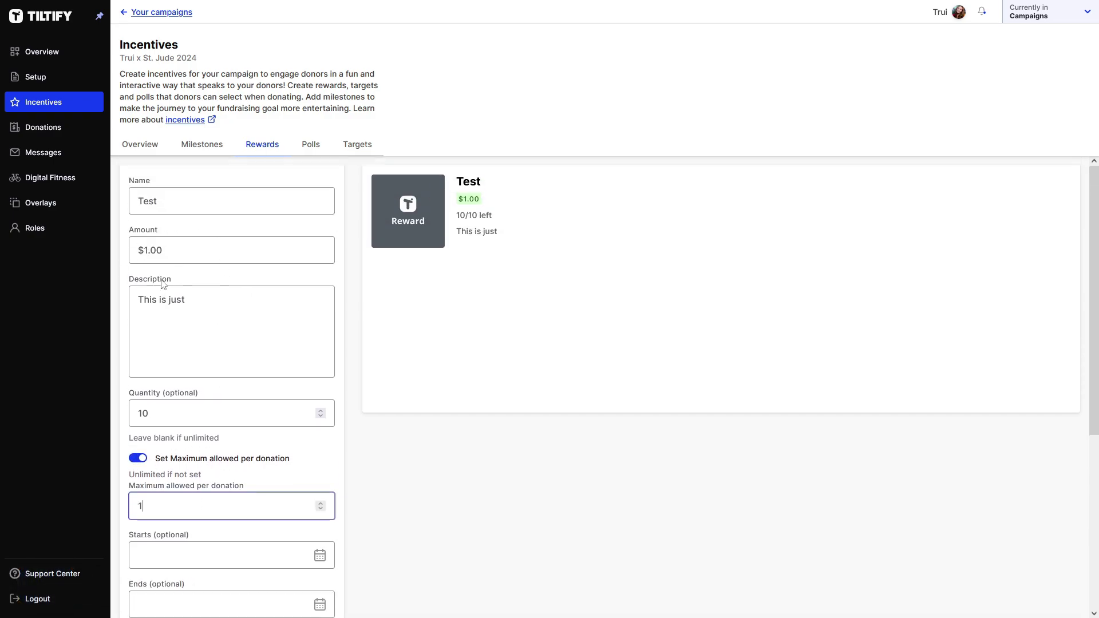
{"action": "type", "text": "1"}
{"action": "left_click_drag", "start_coordinate": [137, 478], "coordinate": [261, 493]}
{"action": "left_click", "coordinate": [221, 504]}
{"action": "key", "text": "Down"}
{"action": "key", "text": "Down"}
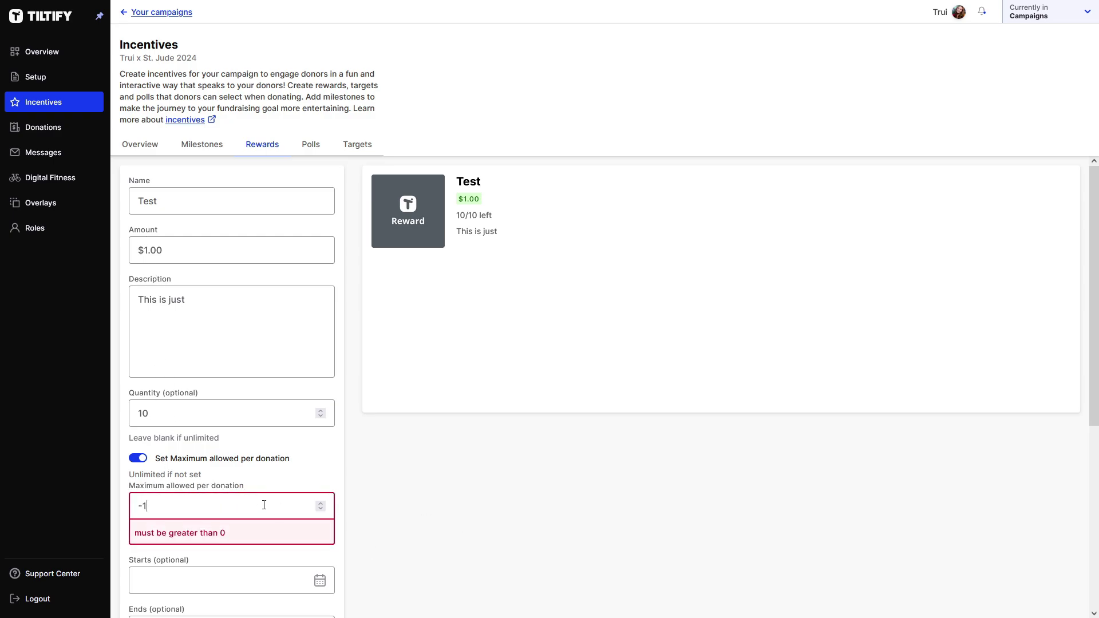
{"action": "key", "text": "Up"}
{"action": "scroll", "coordinate": [418, 512], "scroll_direction": "down", "scroll_amount": 3}
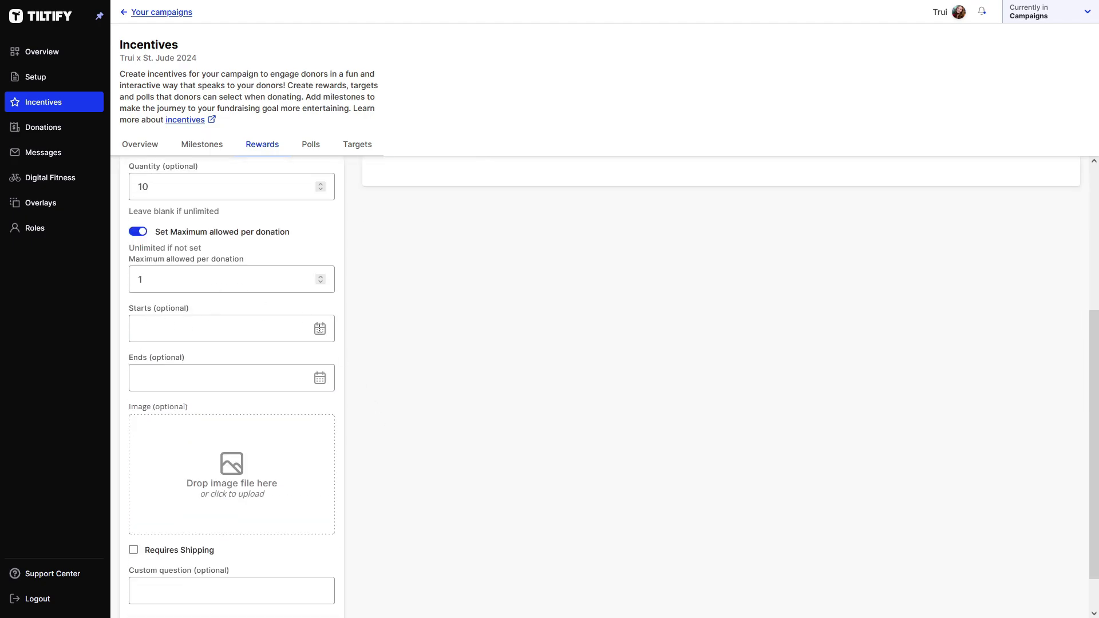
Set the reward to start May 1, 2024 and end May 31, 2024
{"action": "left_click", "coordinate": [319, 329]}
{"action": "left_click", "coordinate": [257, 359]}
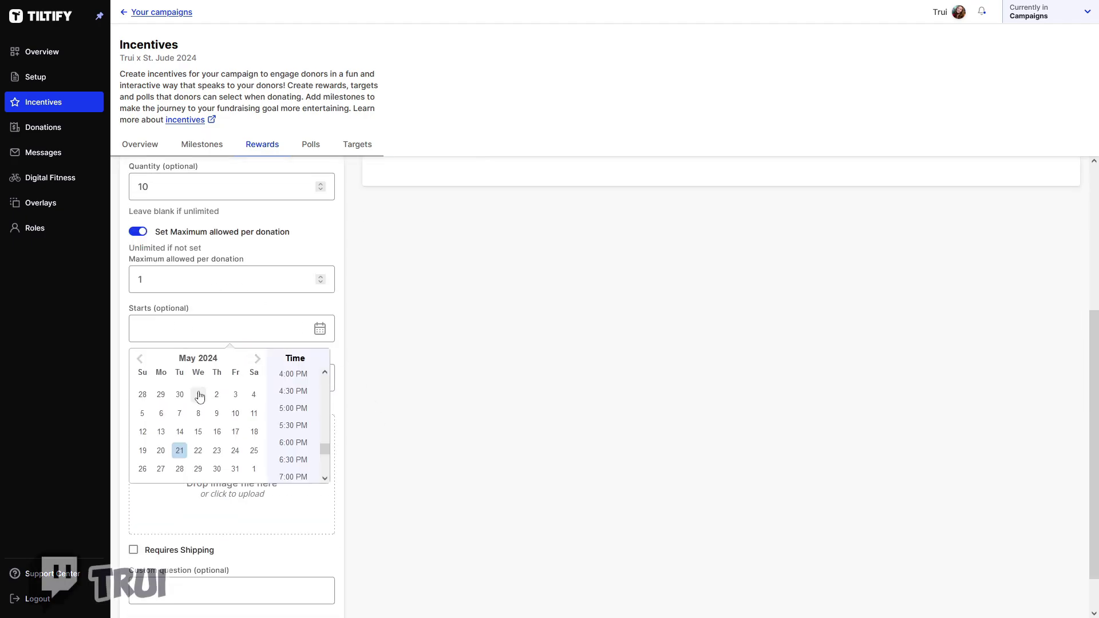
{"action": "left_click", "coordinate": [198, 395]}
{"action": "left_click", "coordinate": [389, 358]}
{"action": "left_click", "coordinate": [241, 378]}
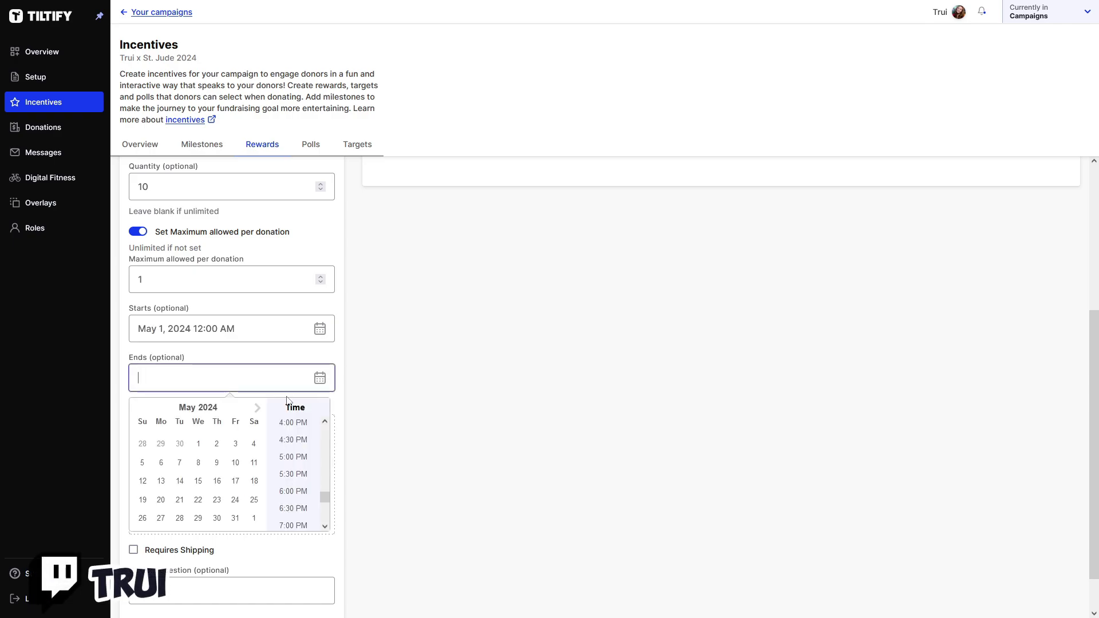
{"action": "left_click", "coordinate": [235, 518]}
{"action": "left_click", "coordinate": [415, 434]}
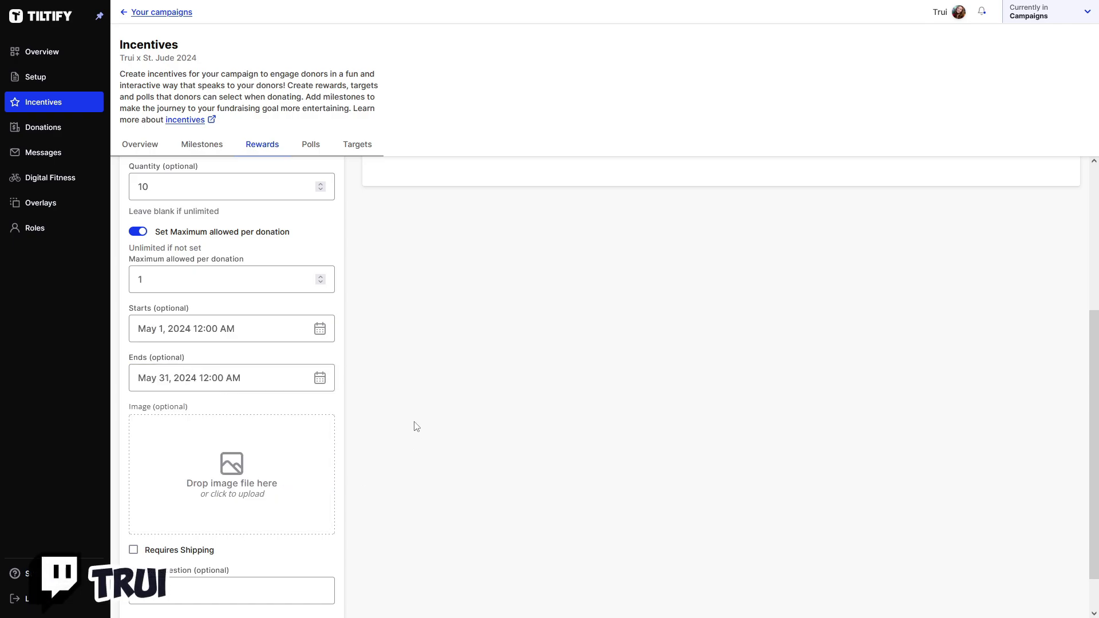
Leave shipping unrequired and enter 'Email:' as the custom donor question
{"action": "scroll", "coordinate": [435, 407], "scroll_direction": "down", "scroll_amount": 1}
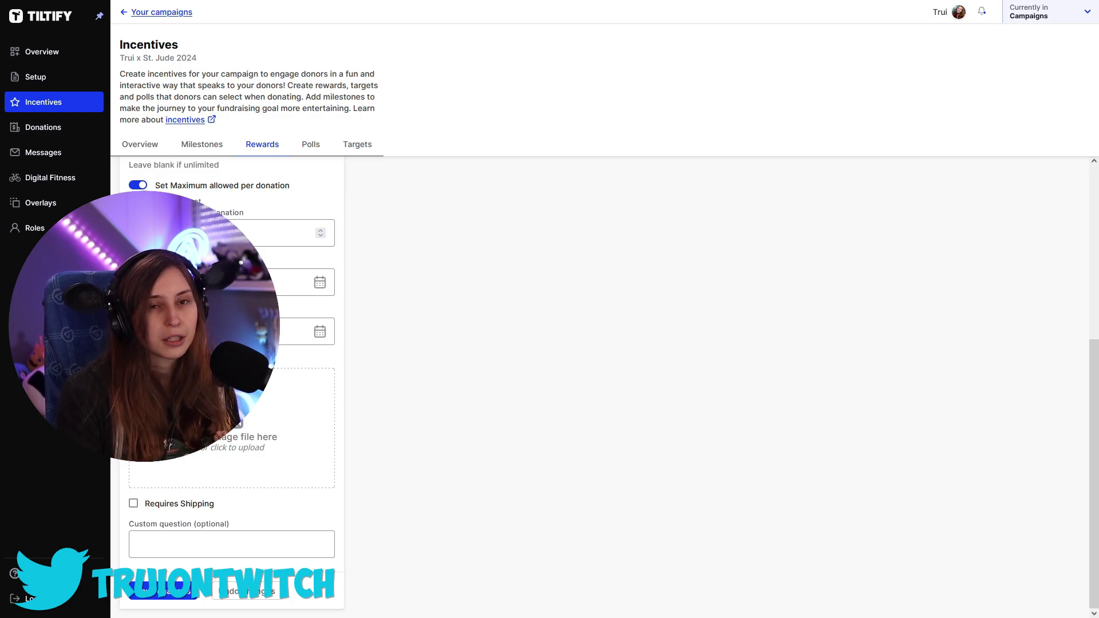
{"action": "left_click", "coordinate": [133, 505]}
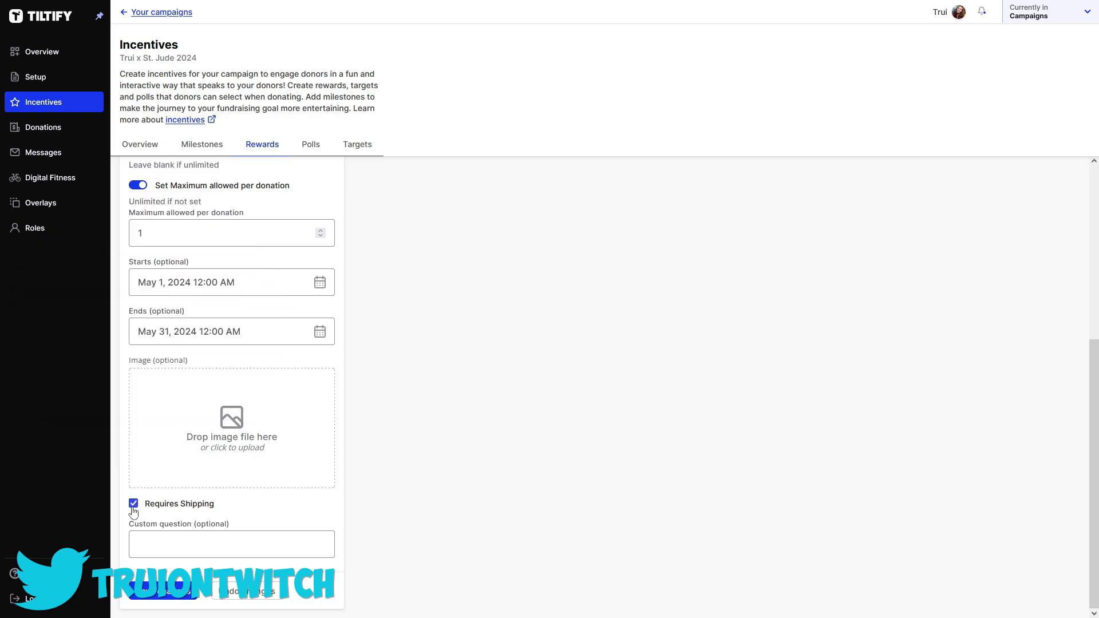
{"action": "left_click", "coordinate": [134, 505]}
{"action": "left_click", "coordinate": [161, 534]}
{"action": "type", "text": "Email:"}
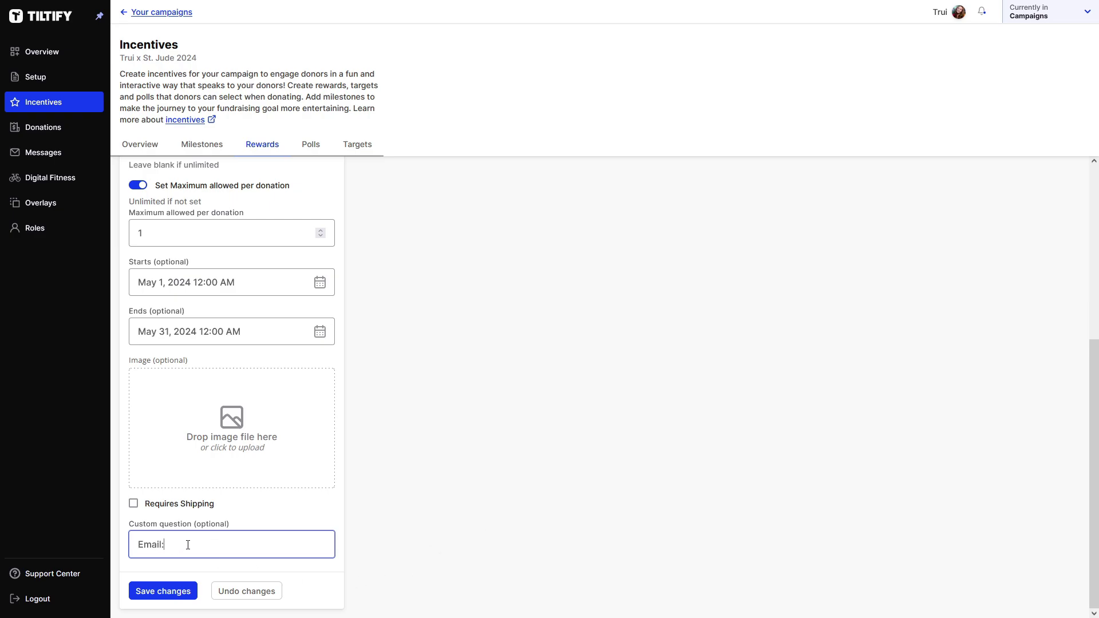
{"action": "triple_click", "coordinate": [148, 544]}
{"action": "key", "text": "BackSpace"}
{"action": "key", "text": "ctrl+z"}
Save the Test reward and check its $1.00 amount and quantity 10 in the list
{"action": "left_click", "coordinate": [172, 592]}
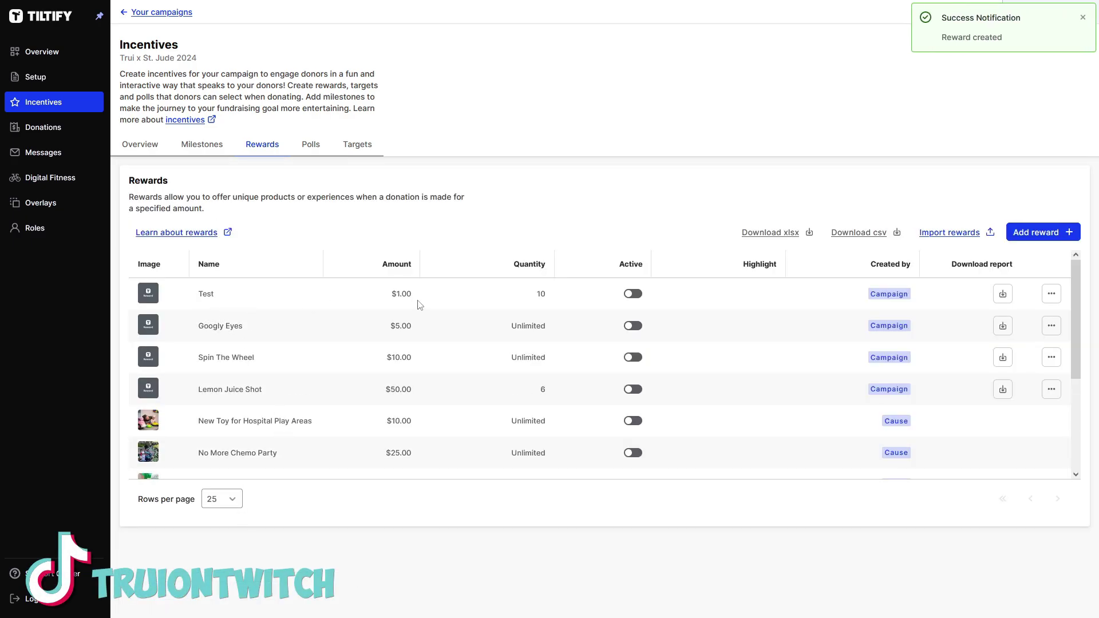
{"action": "left_click_drag", "start_coordinate": [449, 301], "coordinate": [560, 300]}
{"action": "left_click", "coordinate": [535, 292]}
Compare Test's Campaign badge with New Toy's Cause badge and toggle the Test reward active
{"action": "left_click_drag", "start_coordinate": [854, 296], "coordinate": [915, 299]}
{"action": "left_click_drag", "start_coordinate": [871, 423], "coordinate": [915, 426]}
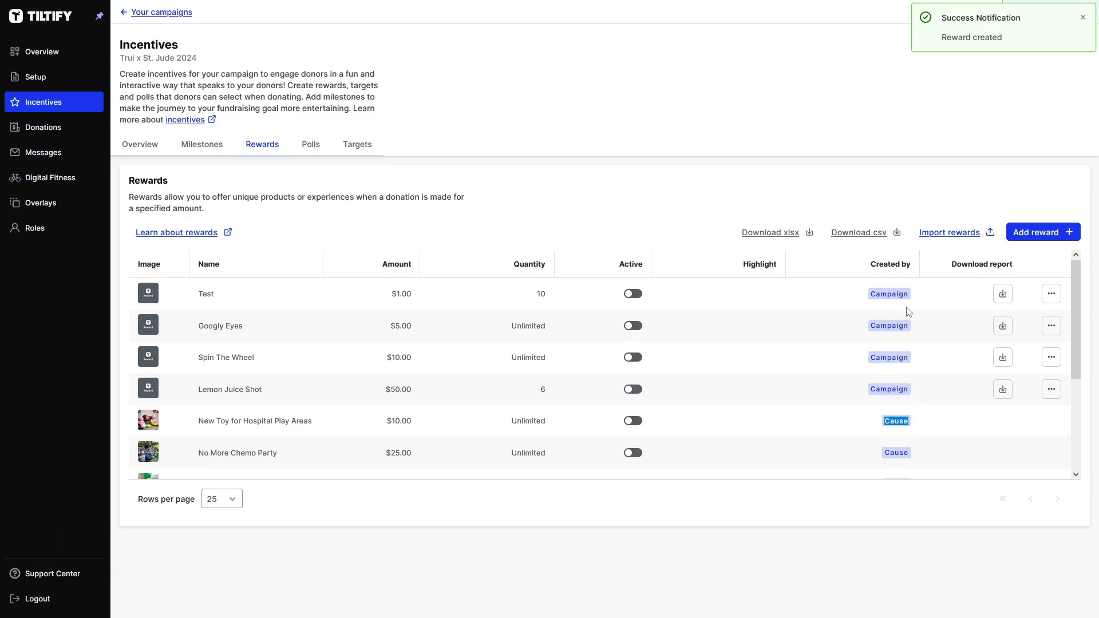
{"action": "left_click_drag", "start_coordinate": [909, 311], "coordinate": [869, 301]}
{"action": "left_click", "coordinate": [784, 296]}
{"action": "left_click", "coordinate": [632, 294]}
{"action": "left_click_drag", "start_coordinate": [384, 297], "coordinate": [429, 296]}
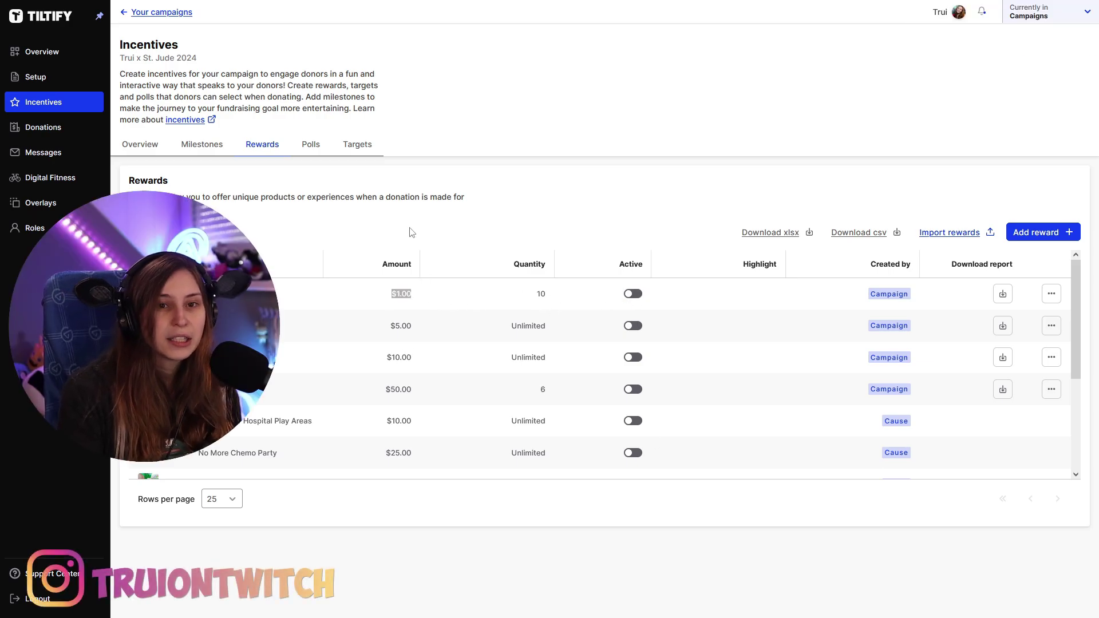
Create and save a Pineapple Pizza poll with a Yes option, then activate it
{"action": "left_click", "coordinate": [307, 145]}
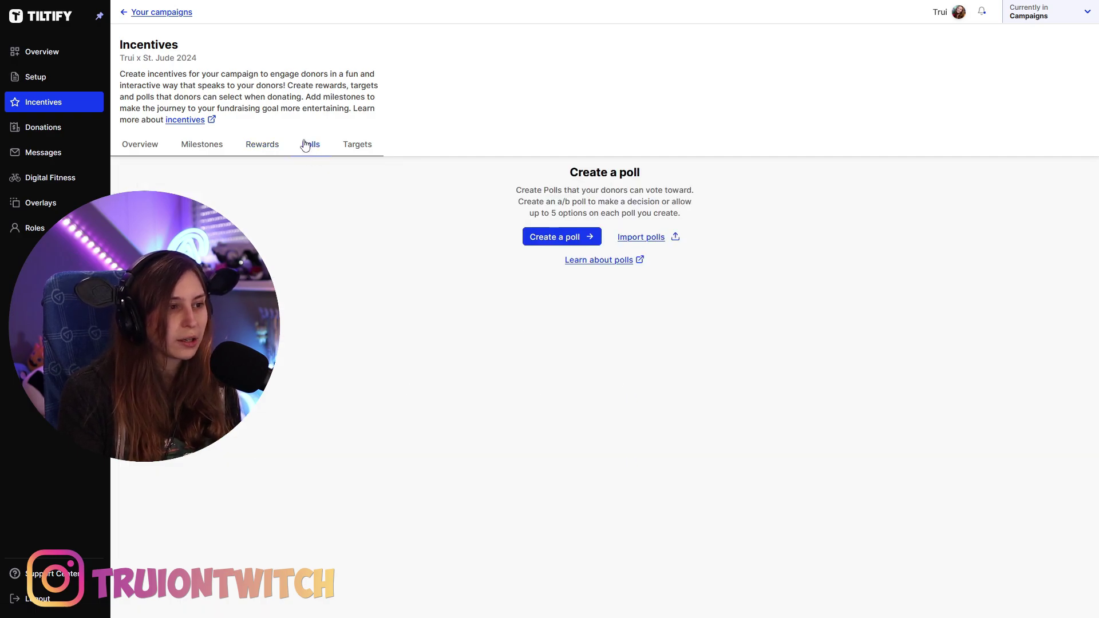
{"action": "left_click", "coordinate": [572, 236]}
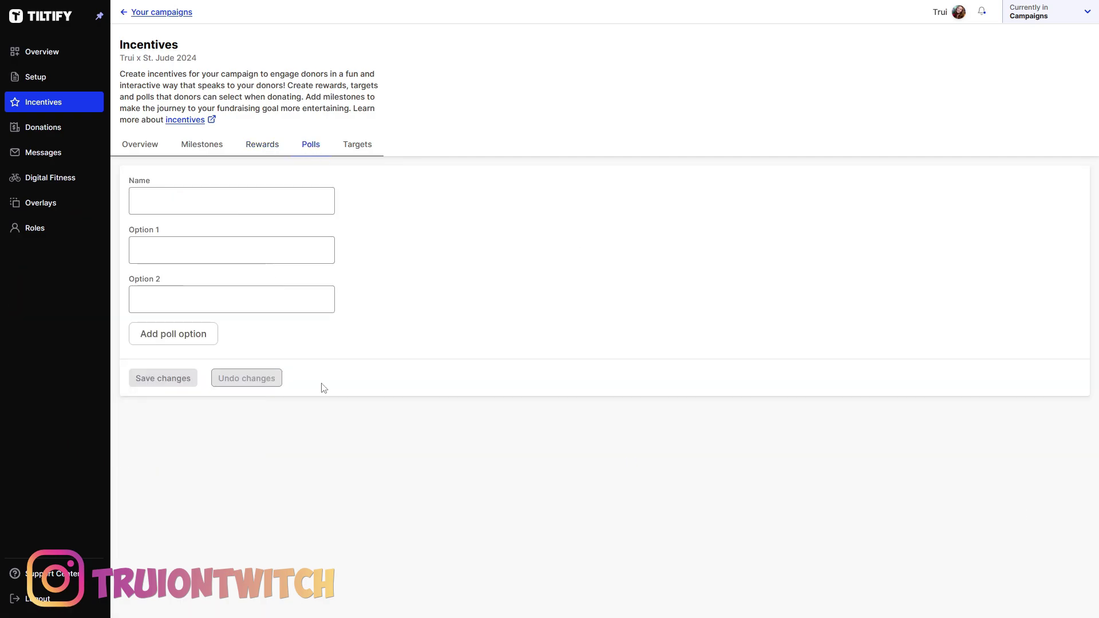
{"action": "left_click", "coordinate": [157, 209]}
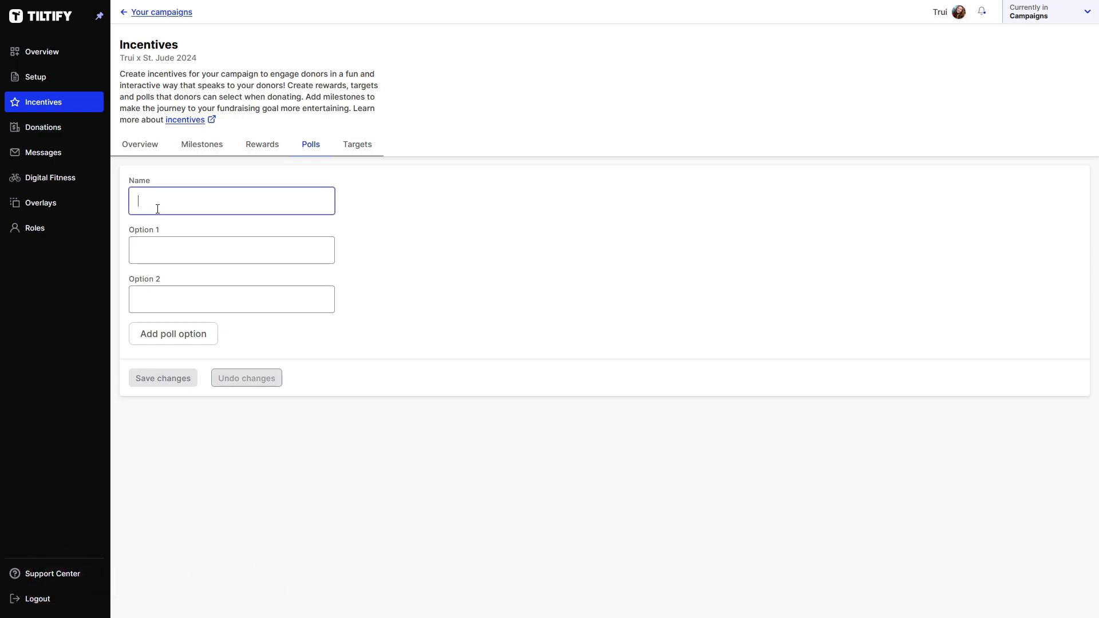
{"action": "type", "text": "Pine"}
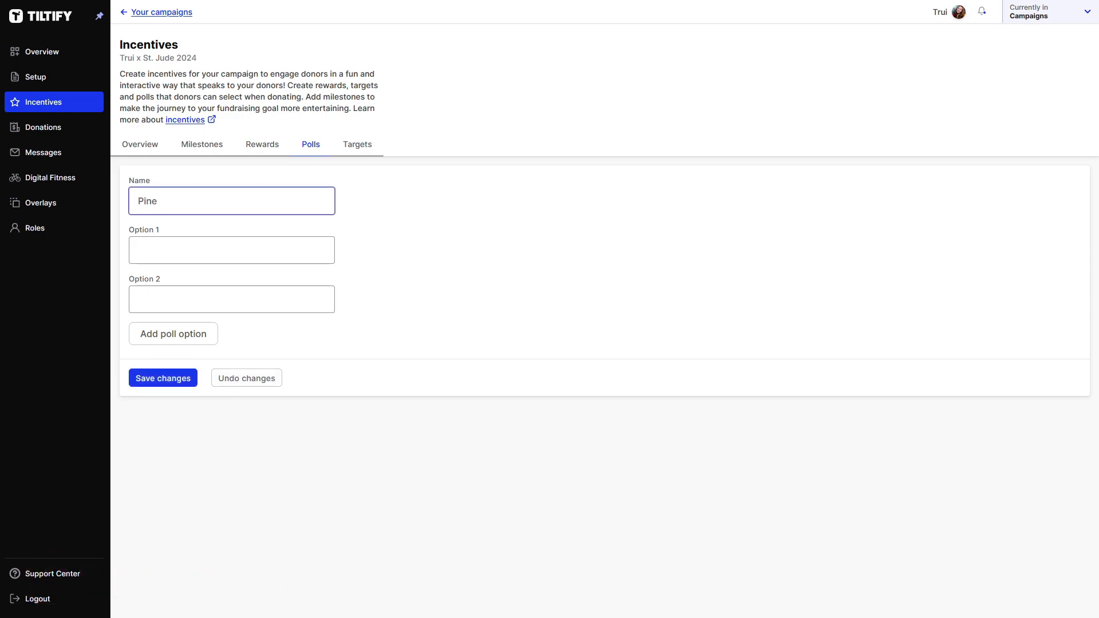
{"action": "type", "text": "apple Zia"}
{"action": "left_click", "coordinate": [138, 251]}
{"action": "type", "text": "Yes"}
{"action": "left_click", "coordinate": [139, 300]}
{"action": "type", "text": "Or"}
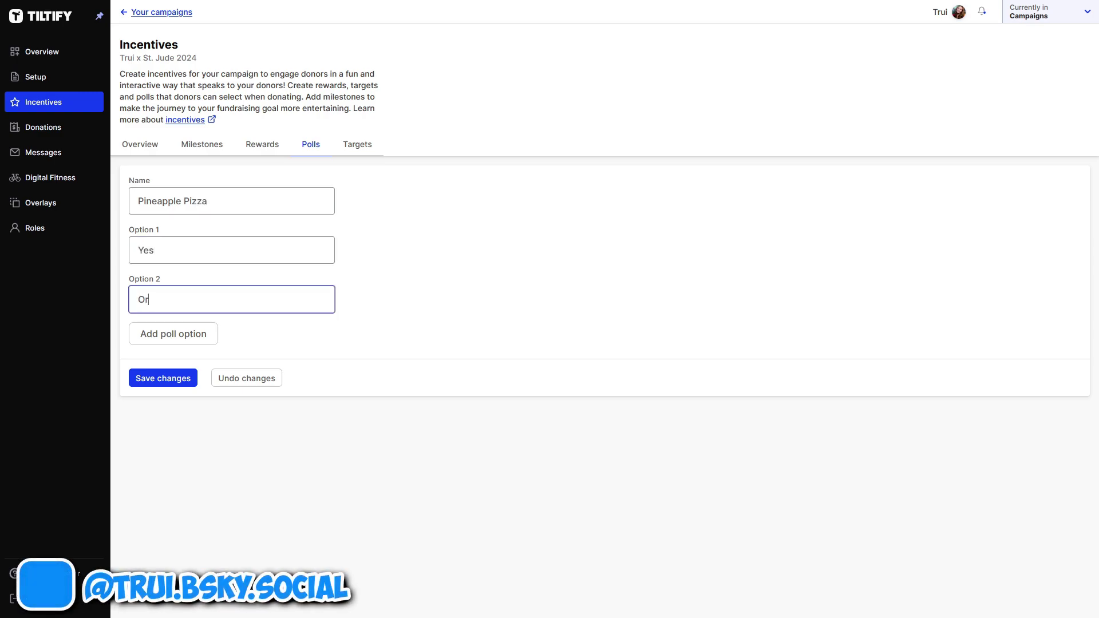
{"action": "left_click", "coordinate": [162, 380]}
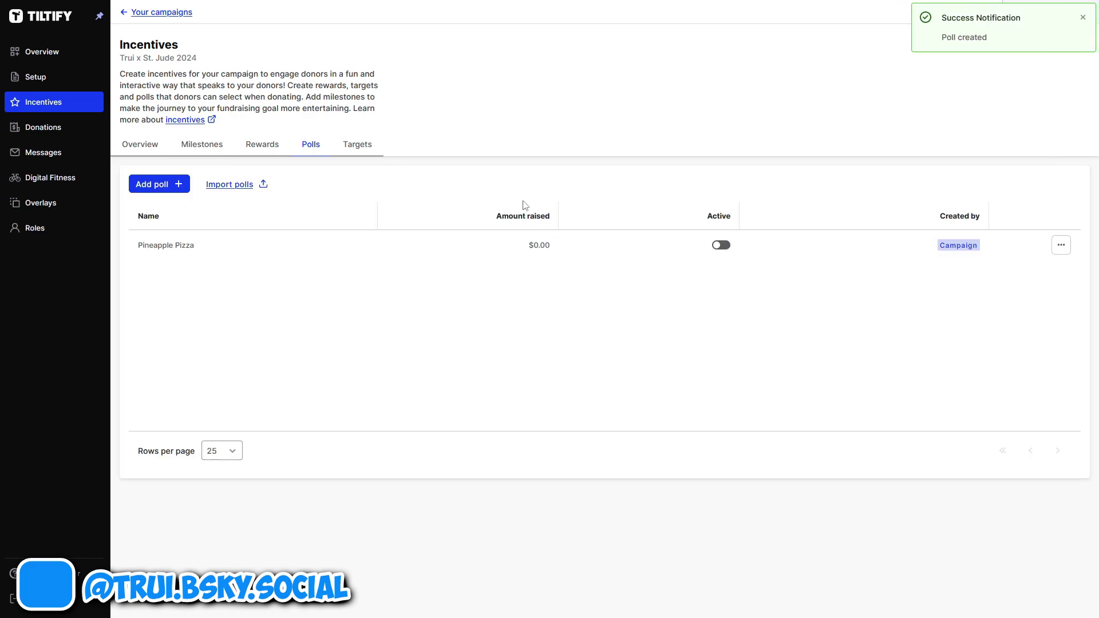
{"action": "left_click", "coordinate": [721, 245]}
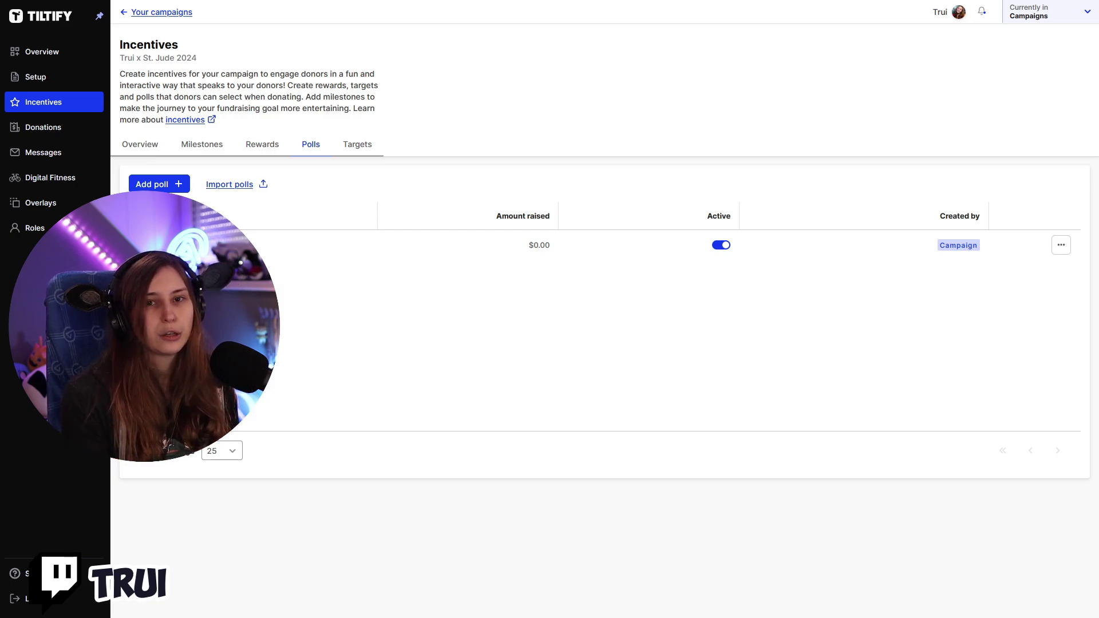
Create a Banana Outfit target for $100 ending May 4, 2024 and save it
{"action": "left_click", "coordinate": [374, 151]}
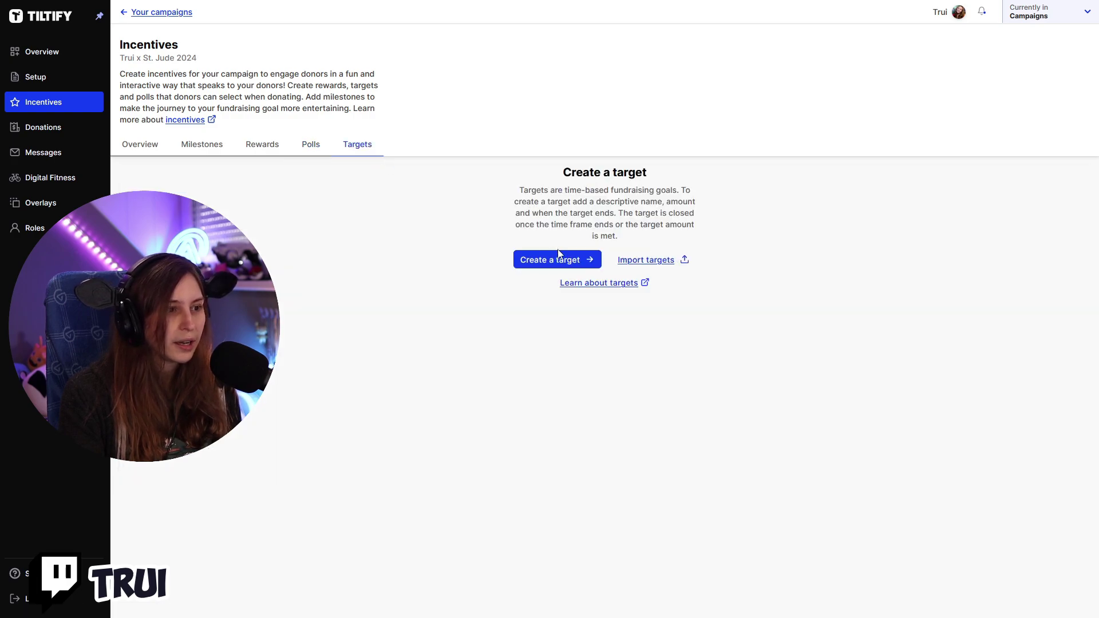
{"action": "left_click", "coordinate": [557, 261]}
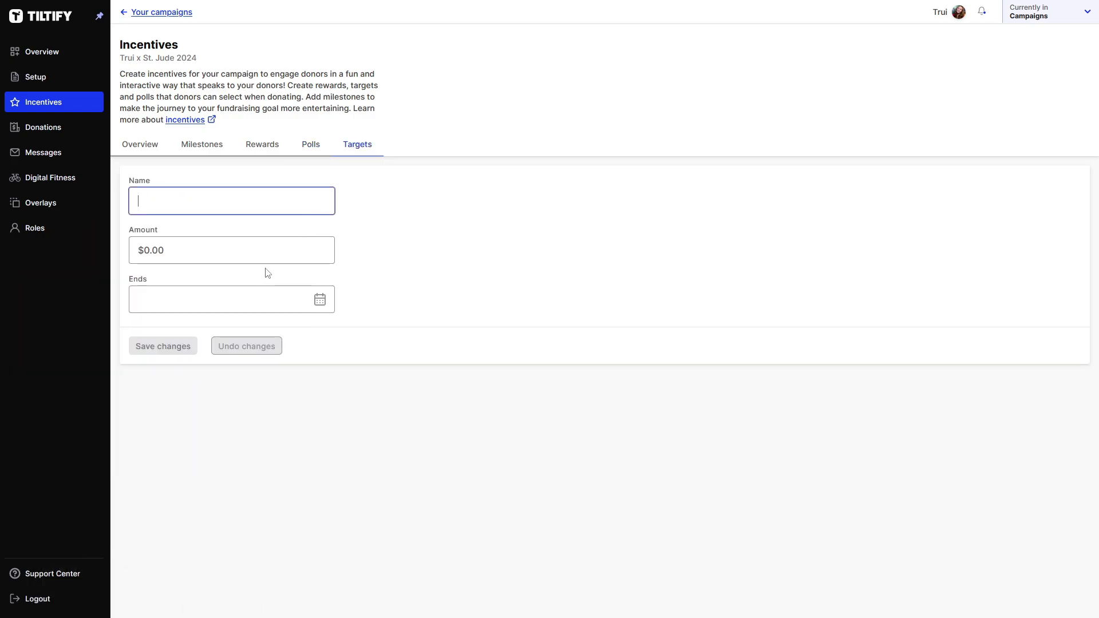
{"action": "left_click", "coordinate": [142, 257]}
{"action": "type", "text": "100"}
{"action": "key", "text": "shift+Tab"}
{"action": "type", "text": "Trui"}
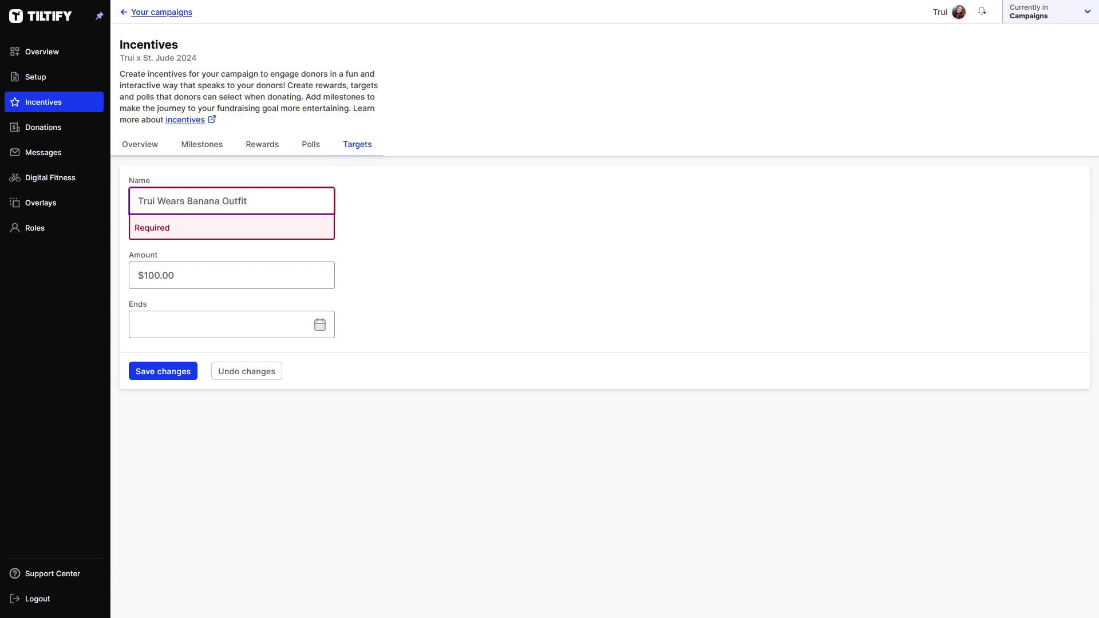
{"action": "left_click", "coordinate": [312, 325]}
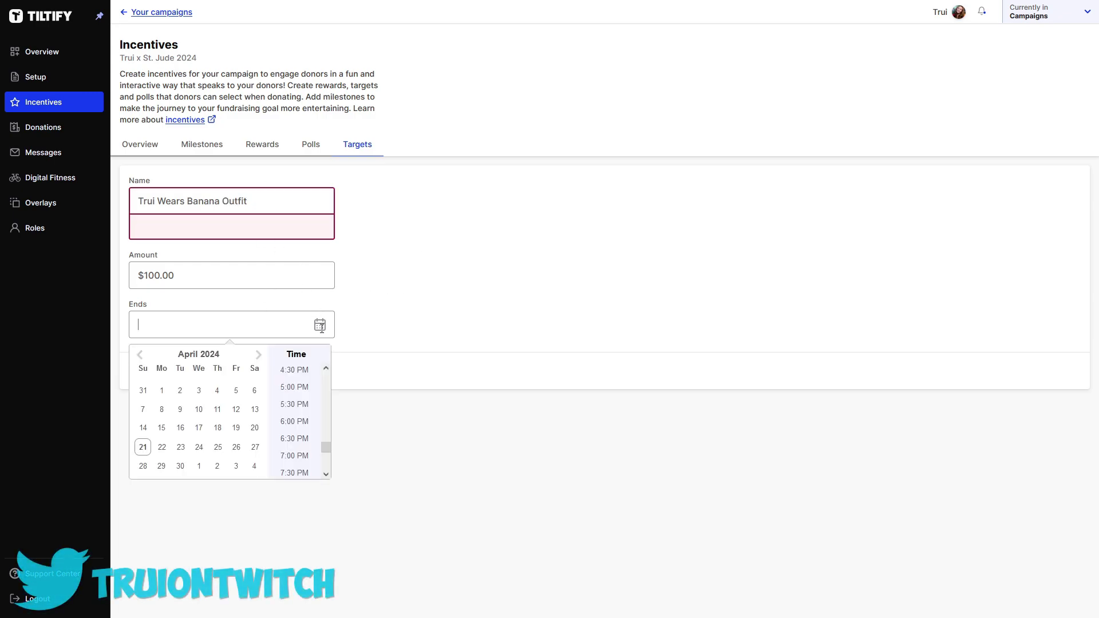
{"action": "left_click", "coordinate": [258, 331]}
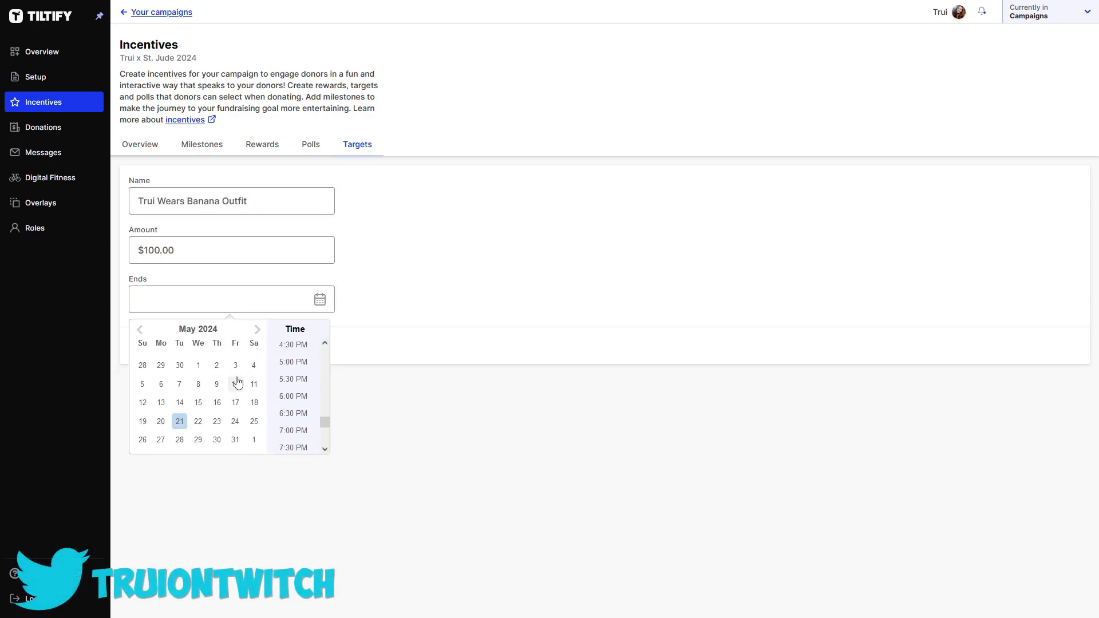
{"action": "left_click", "coordinate": [253, 366]}
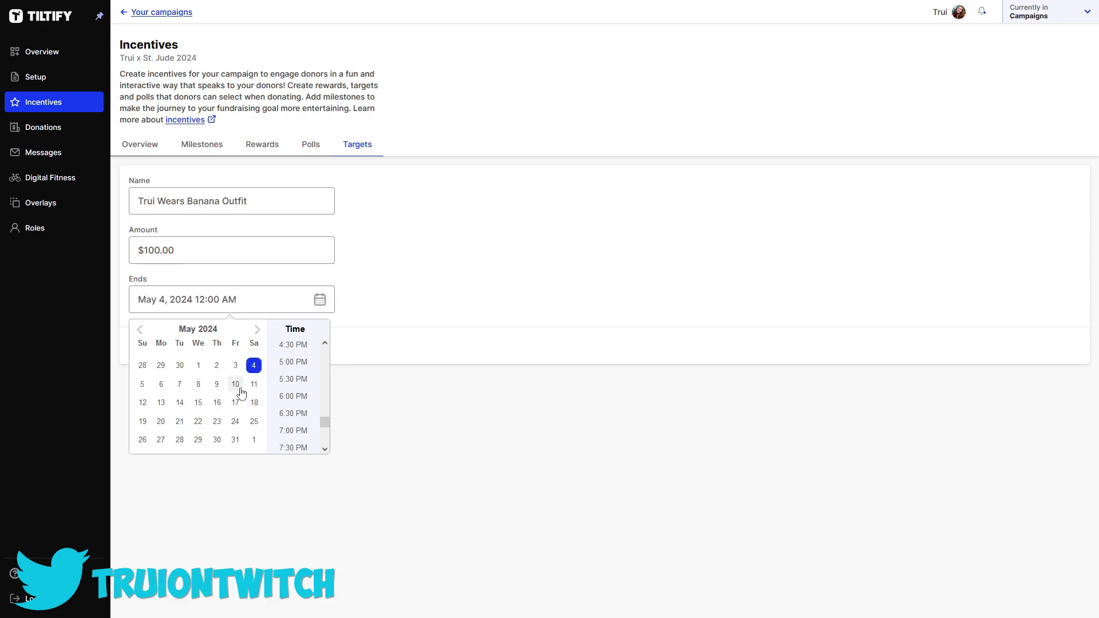
{"action": "left_click", "coordinate": [324, 238]}
{"action": "left_click", "coordinate": [177, 346]}
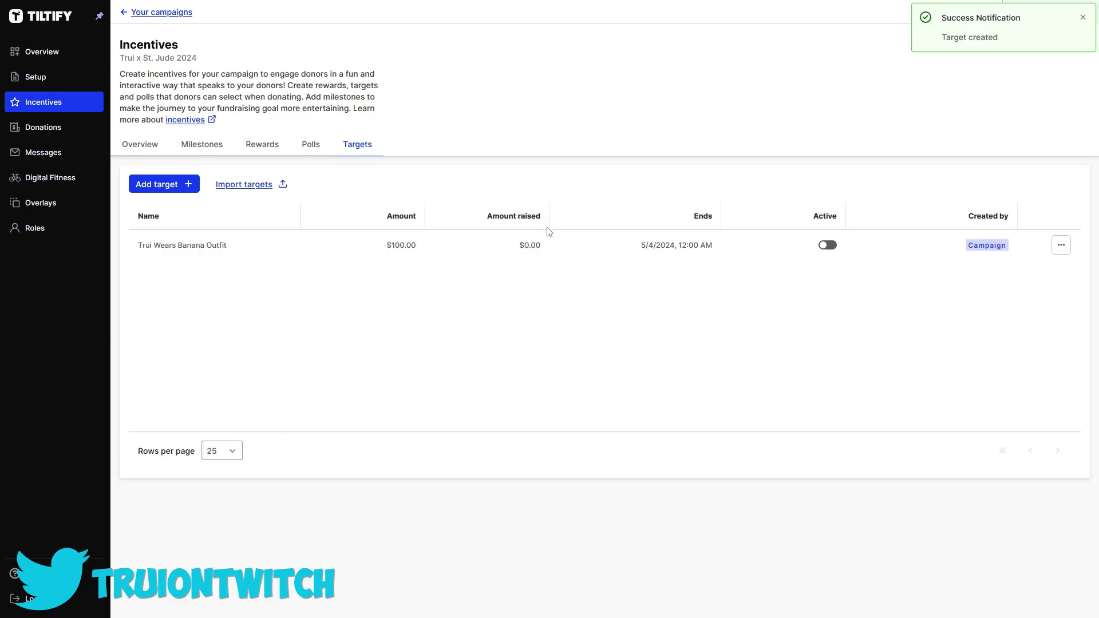
Glance over the campaign's milestones, then return to the targets list
{"action": "left_click", "coordinate": [203, 147]}
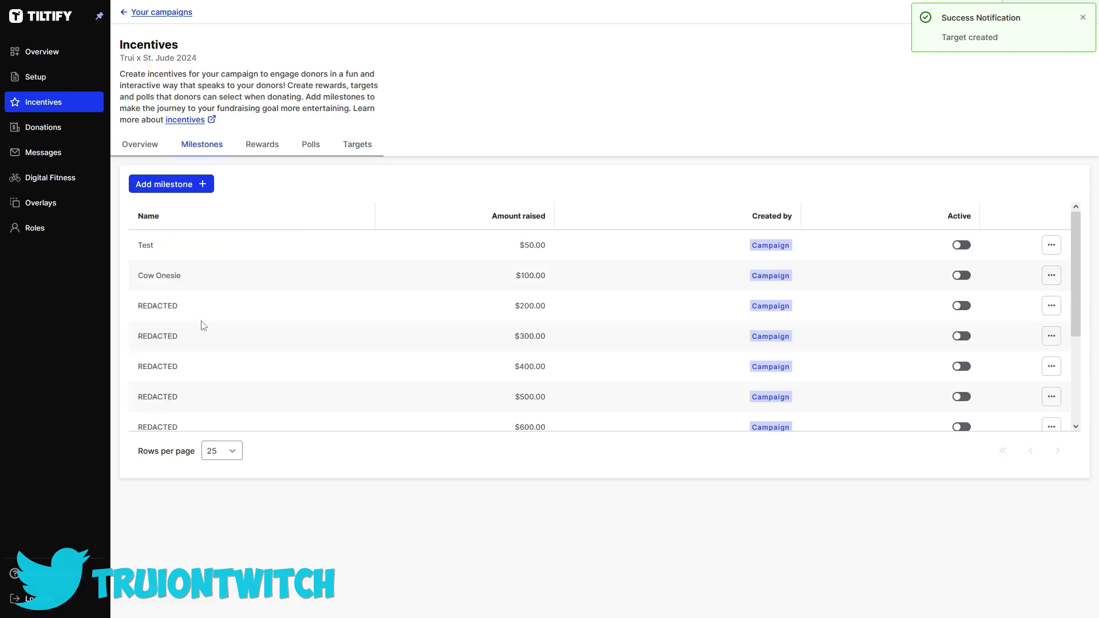
{"action": "scroll", "coordinate": [286, 326], "scroll_direction": "down", "scroll_amount": 3}
{"action": "scroll", "coordinate": [294, 328], "scroll_direction": "up", "scroll_amount": 3}
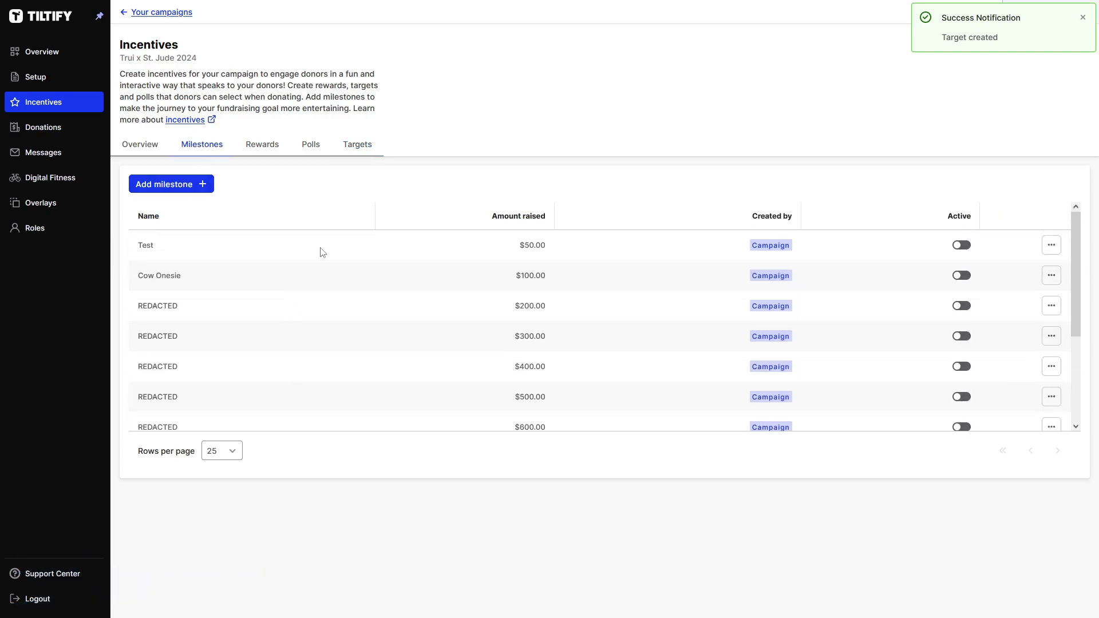
{"action": "left_click", "coordinate": [351, 150]}
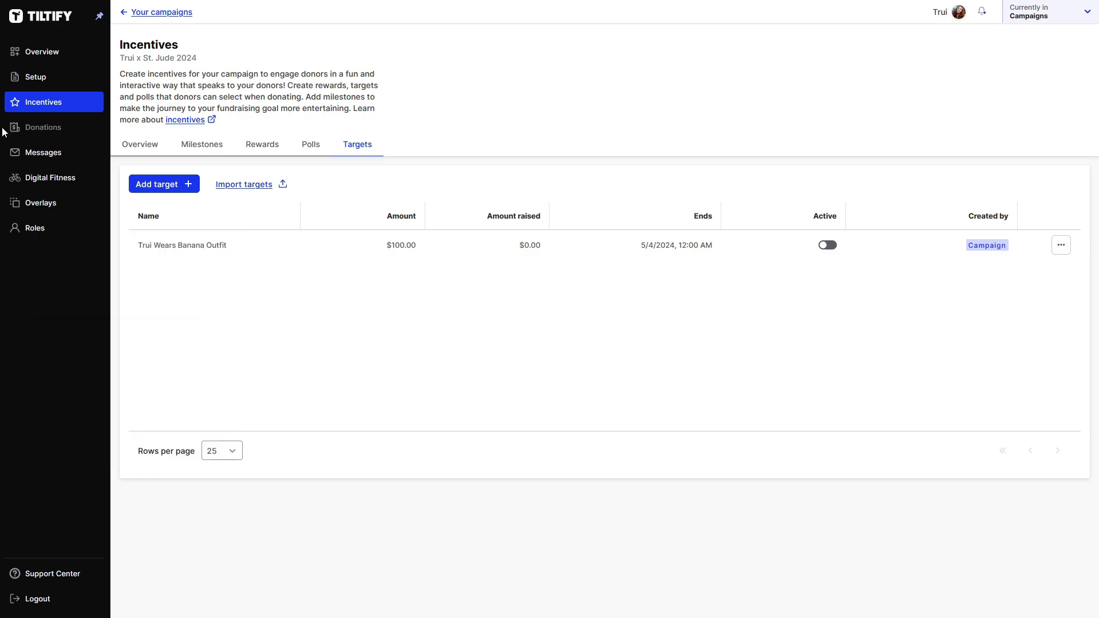
Visit the empty Donations and Messages pages, then Digital Fitness with its Strava, Fitbit and Garmin connections
{"action": "left_click", "coordinate": [44, 130]}
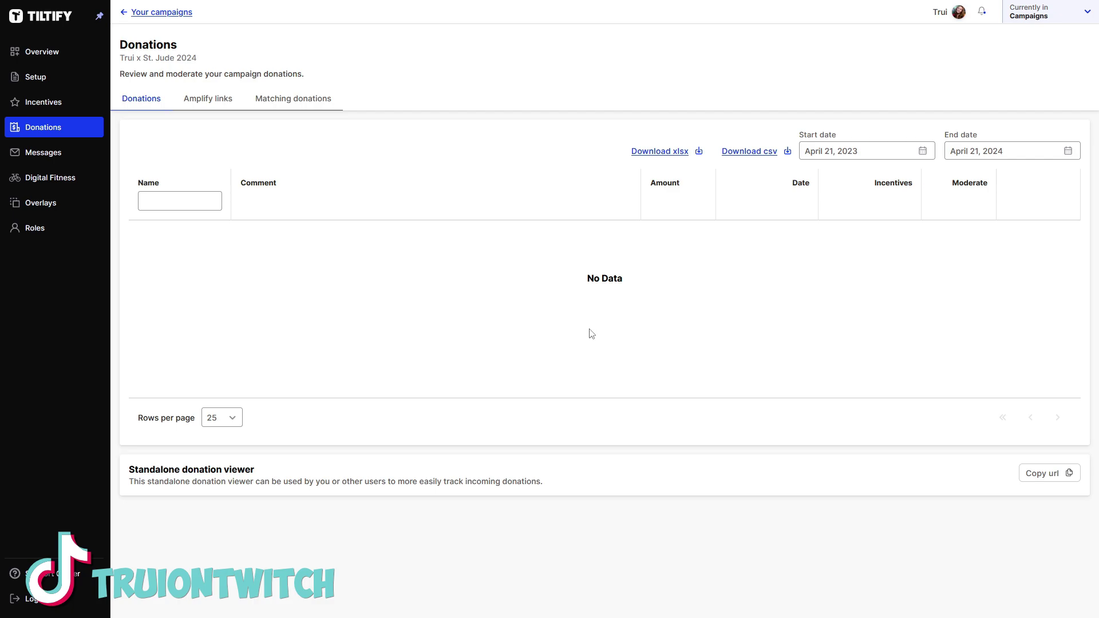
{"action": "left_click", "coordinate": [73, 153]}
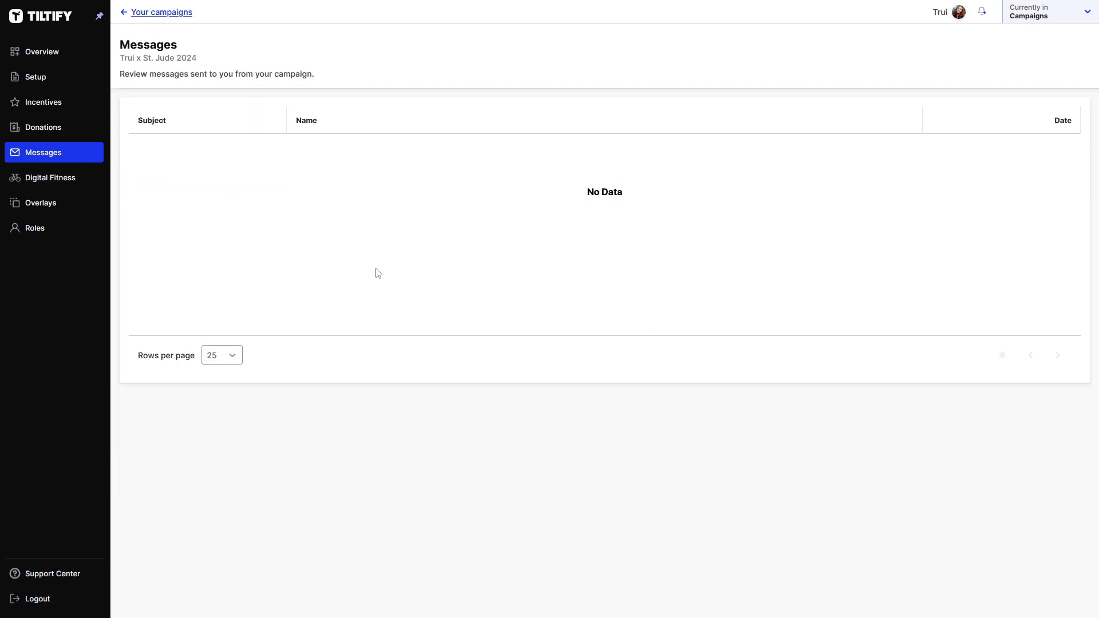
{"action": "left_click", "coordinate": [60, 182]}
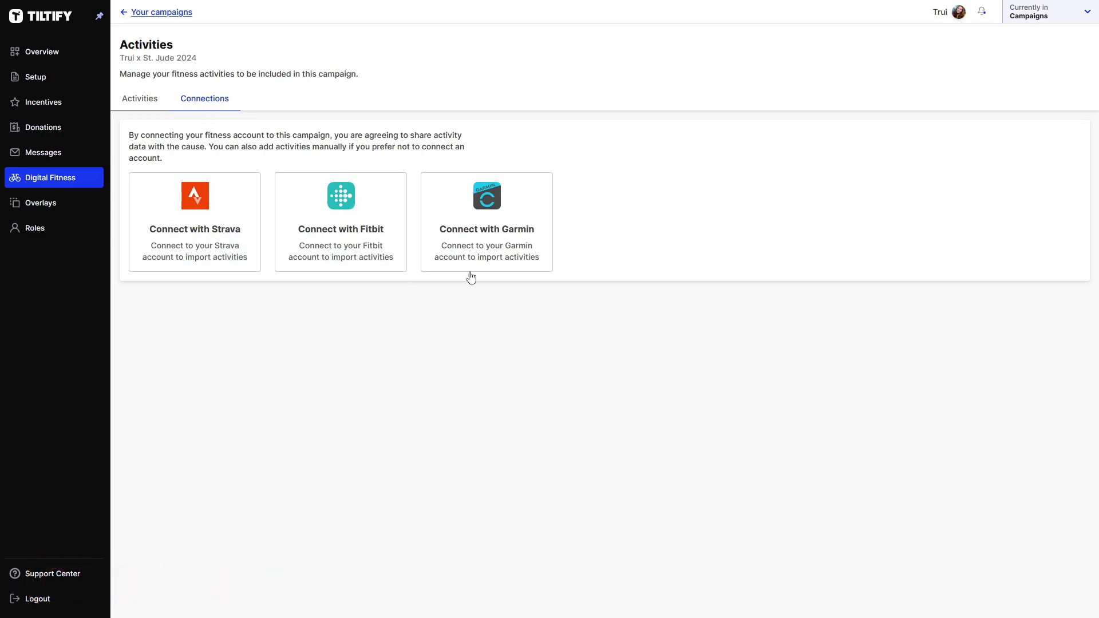
Create a Basic layout overlay and nudge its top bar and QR code slightly right
{"action": "left_click", "coordinate": [50, 177]}
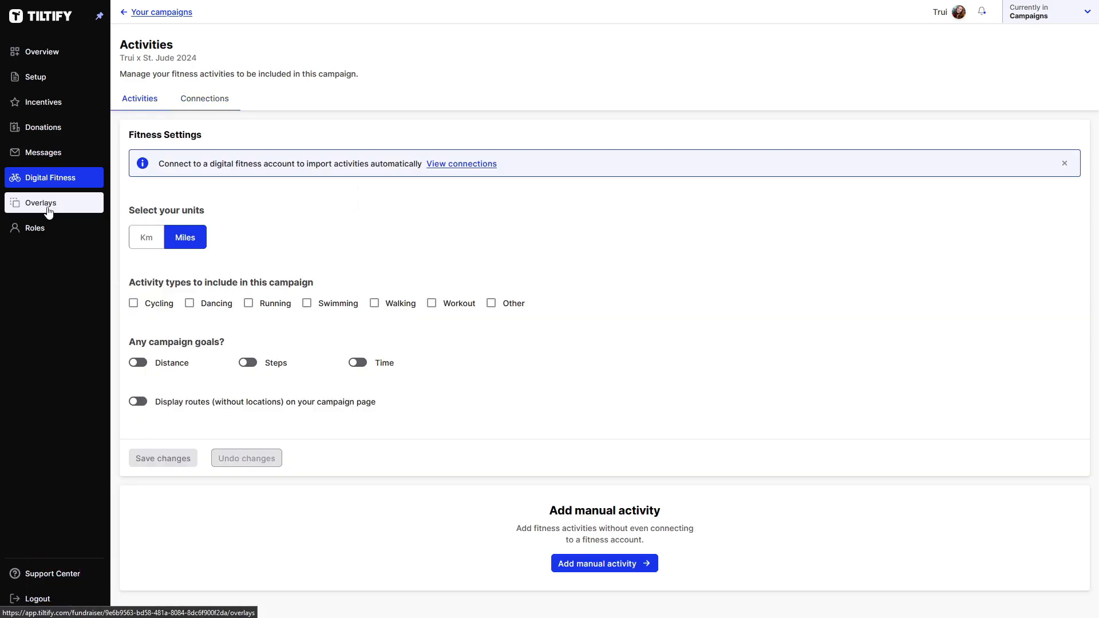
{"action": "left_click", "coordinate": [49, 212]}
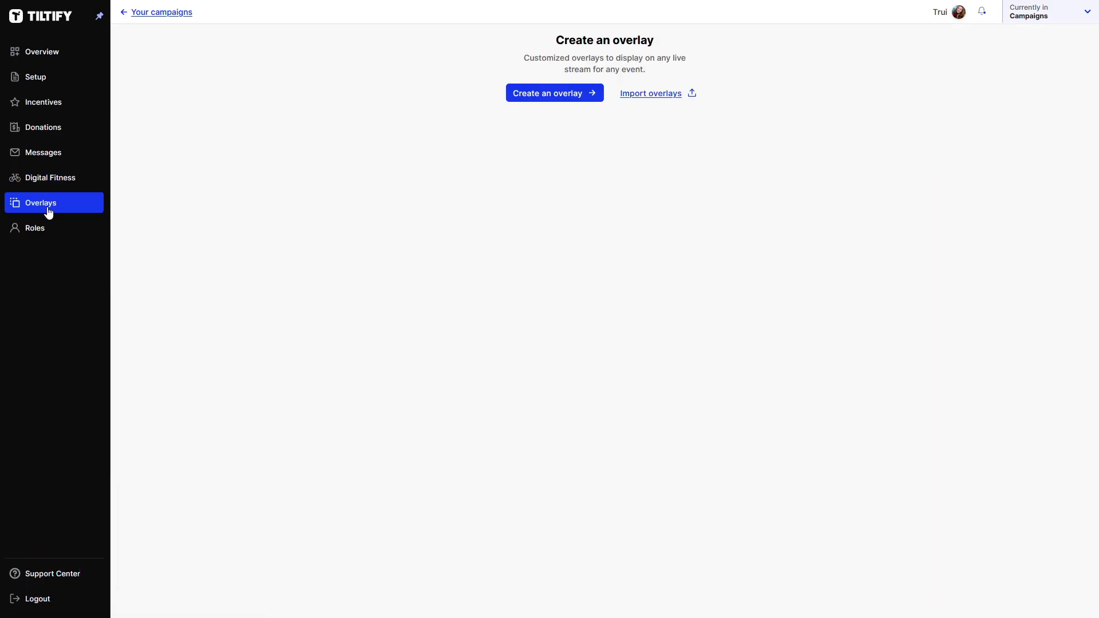
{"action": "left_click", "coordinate": [576, 94]}
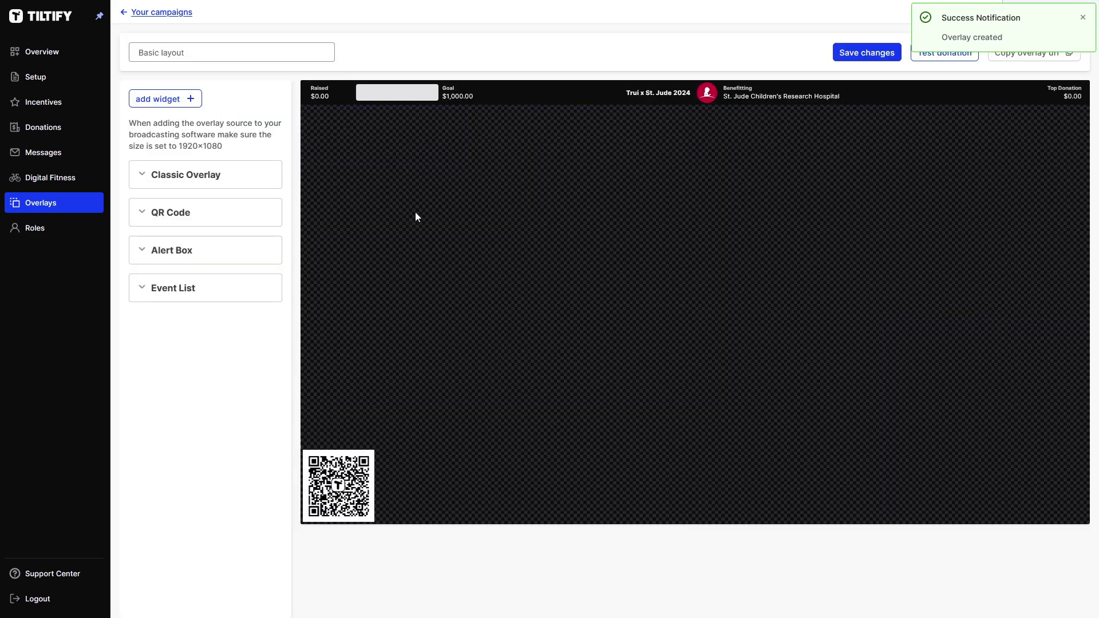
{"action": "left_click_drag", "start_coordinate": [575, 98], "coordinate": [488, 94]}
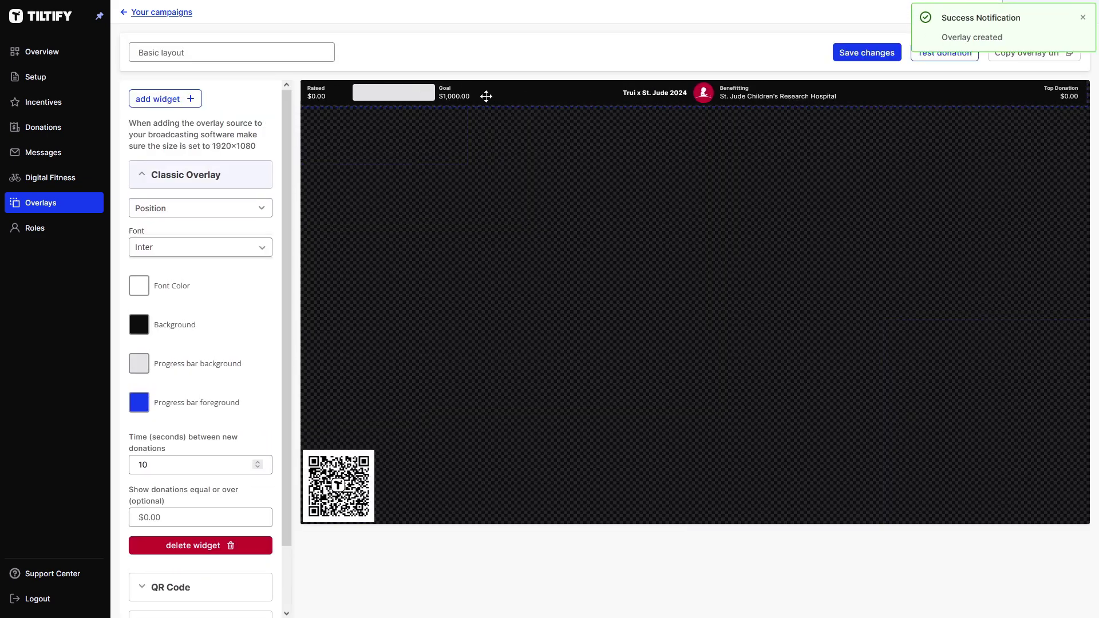
{"action": "left_click_drag", "start_coordinate": [335, 488], "coordinate": [340, 483]}
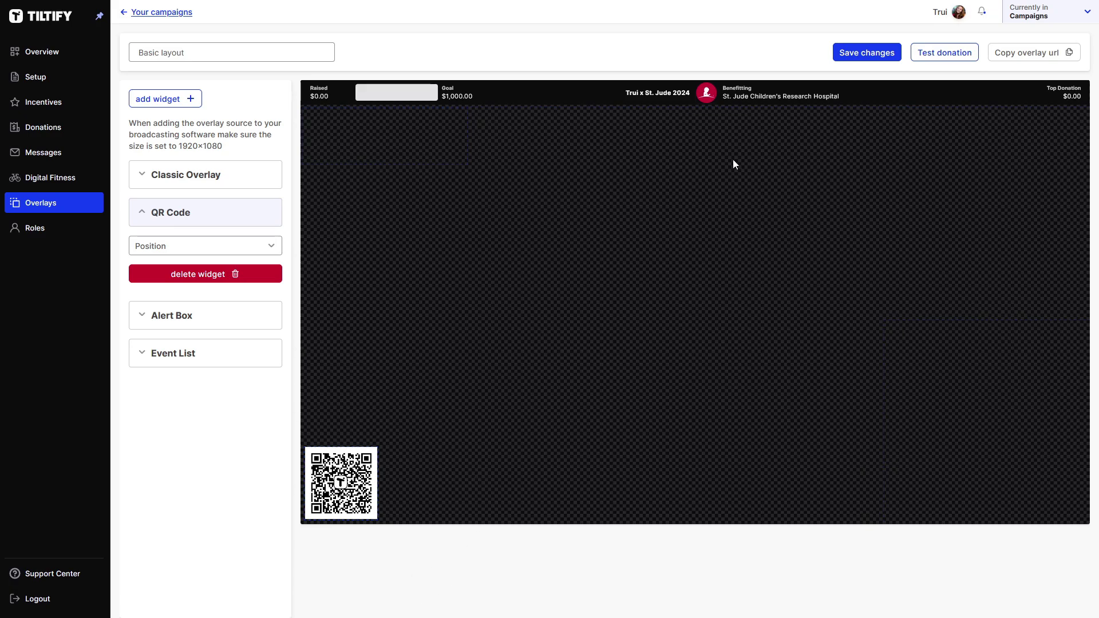
{"action": "left_click_drag", "start_coordinate": [412, 120], "coordinate": [496, 94]}
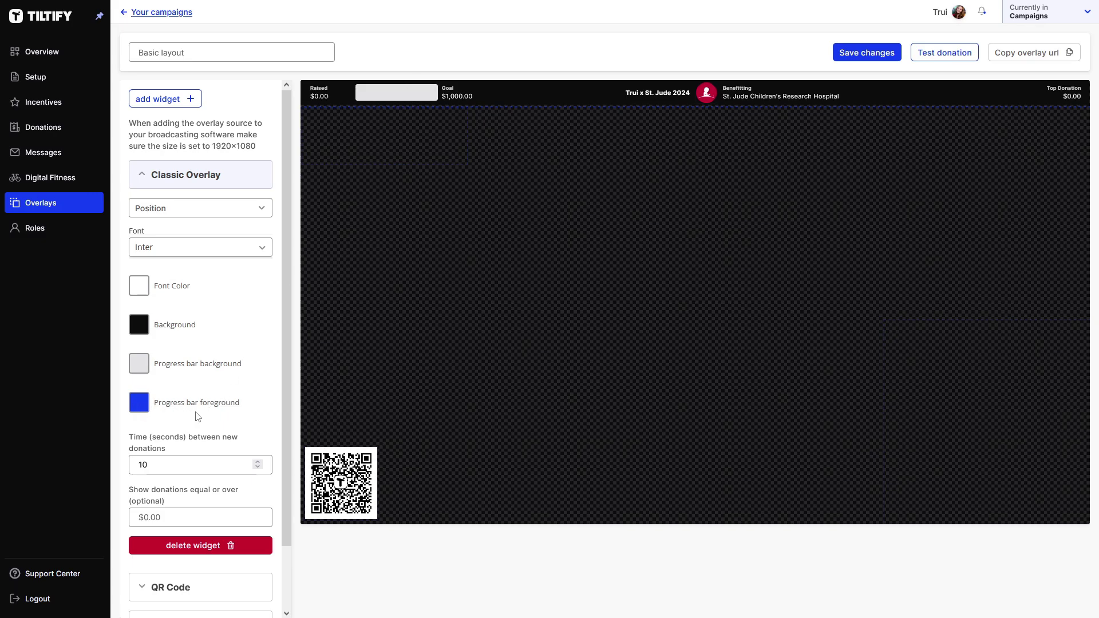
Inspect the top bar's position values and fonts, then the QR Code's, nudging the QR code right
{"action": "scroll", "coordinate": [199, 417], "scroll_direction": "down", "scroll_amount": 2}
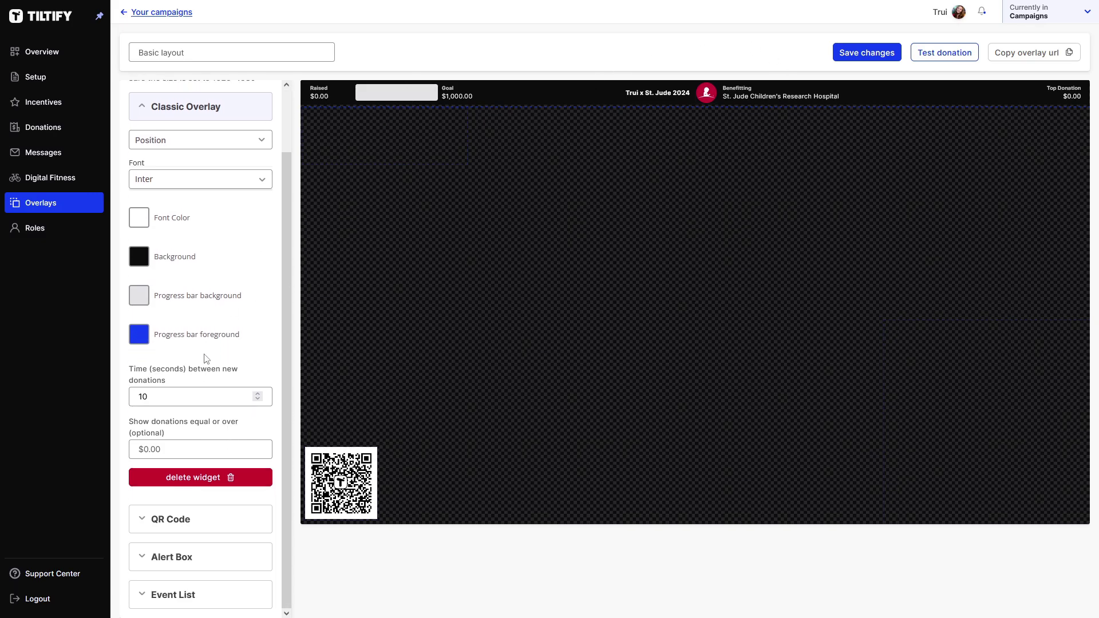
{"action": "scroll", "coordinate": [204, 364], "scroll_direction": "up", "scroll_amount": 2}
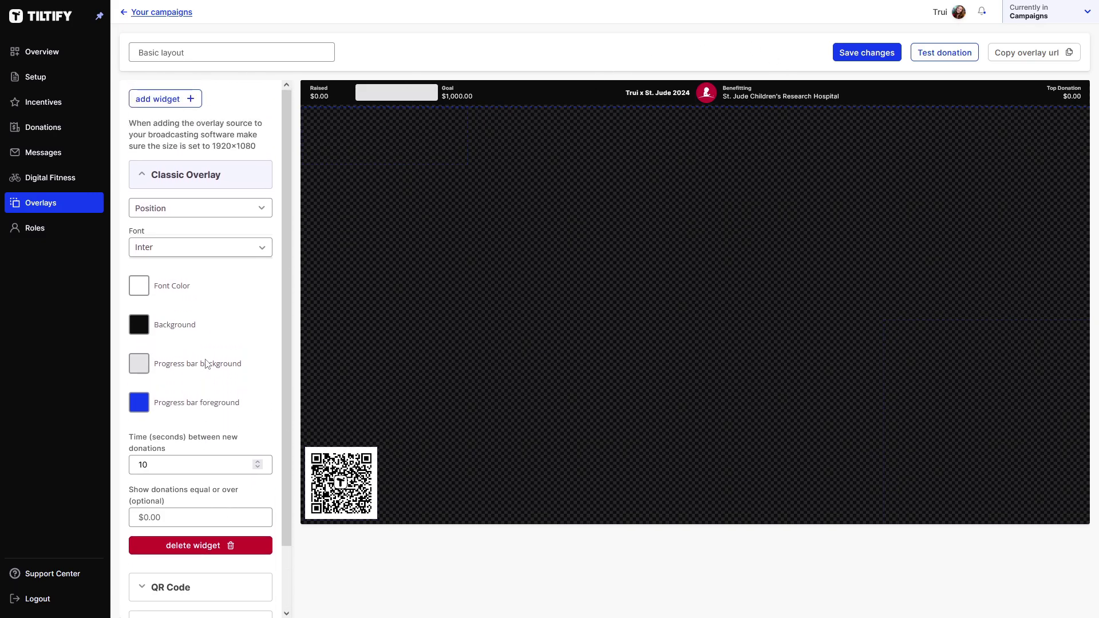
{"action": "left_click", "coordinate": [159, 213]}
{"action": "left_click", "coordinate": [159, 213]}
{"action": "left_click", "coordinate": [196, 247]}
{"action": "scroll", "coordinate": [218, 355], "scroll_direction": "down", "scroll_amount": 2}
{"action": "left_click", "coordinate": [157, 517]}
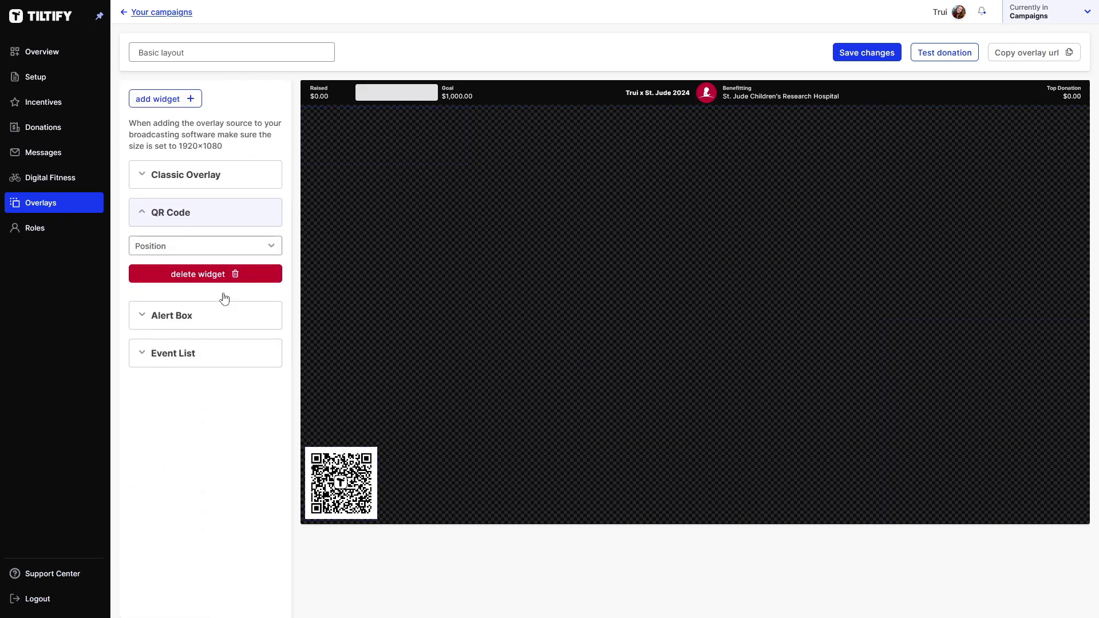
{"action": "left_click", "coordinate": [249, 252]}
{"action": "left_click", "coordinate": [250, 253]}
{"action": "mouse_move", "coordinate": [321, 441]}
{"action": "left_mouse_down"}
{"action": "mouse_move", "coordinate": [371, 416]}
{"action": "mouse_move", "coordinate": [323, 441]}
{"action": "left_mouse_up"}
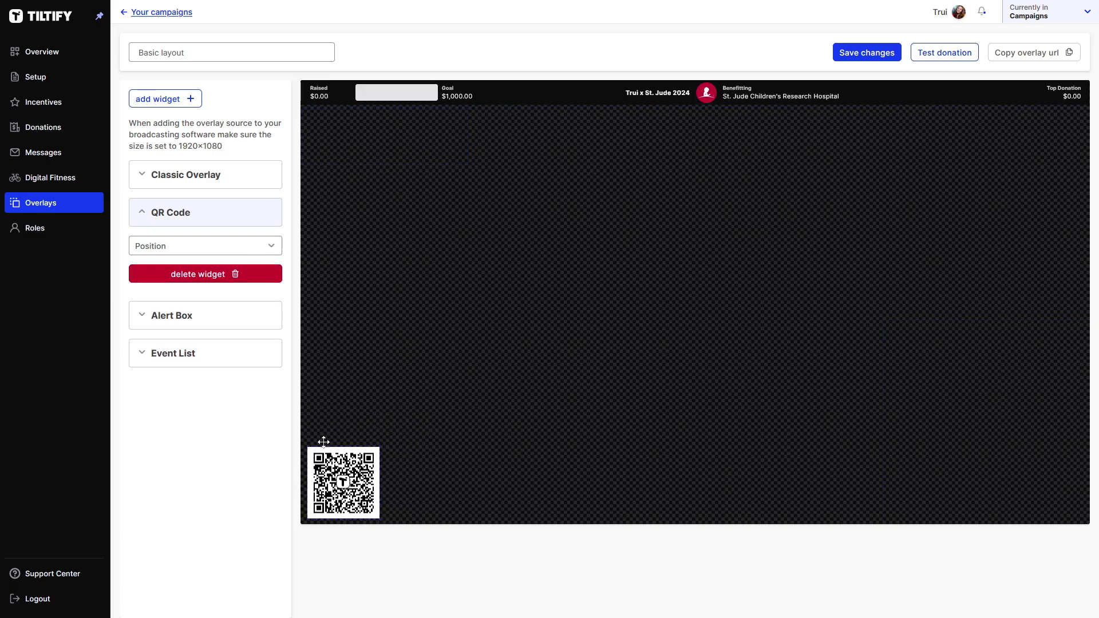
{"action": "left_click", "coordinate": [196, 318]}
{"action": "left_click_drag", "start_coordinate": [1016, 438], "coordinate": [992, 413]}
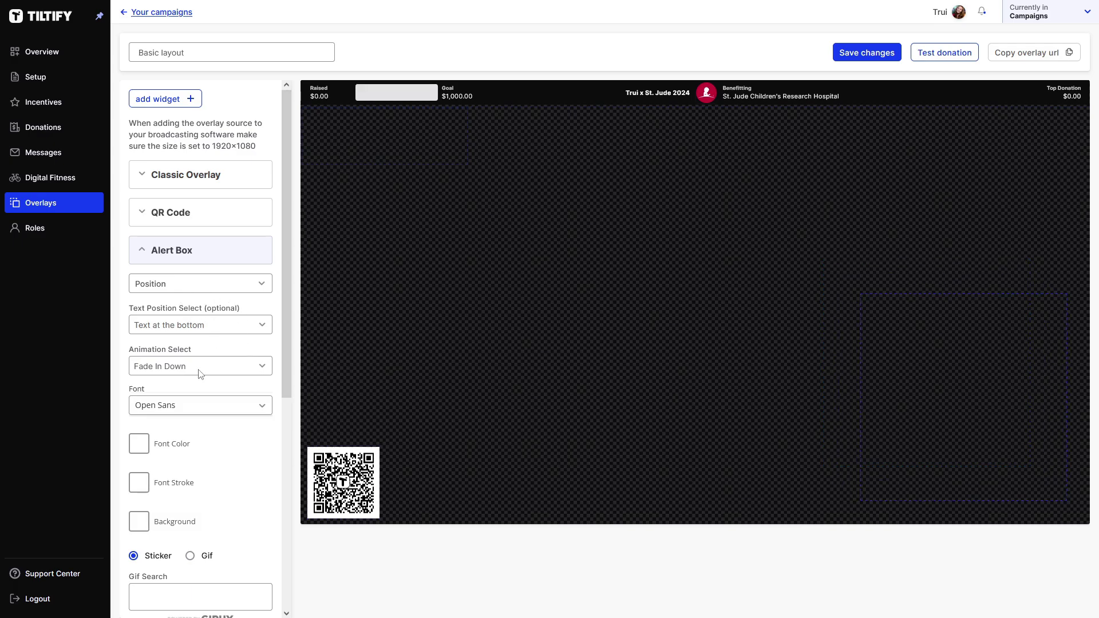
{"action": "scroll", "coordinate": [193, 369], "scroll_direction": "down", "scroll_amount": 2}
{"action": "scroll", "coordinate": [182, 364], "scroll_direction": "down", "scroll_amount": 5}
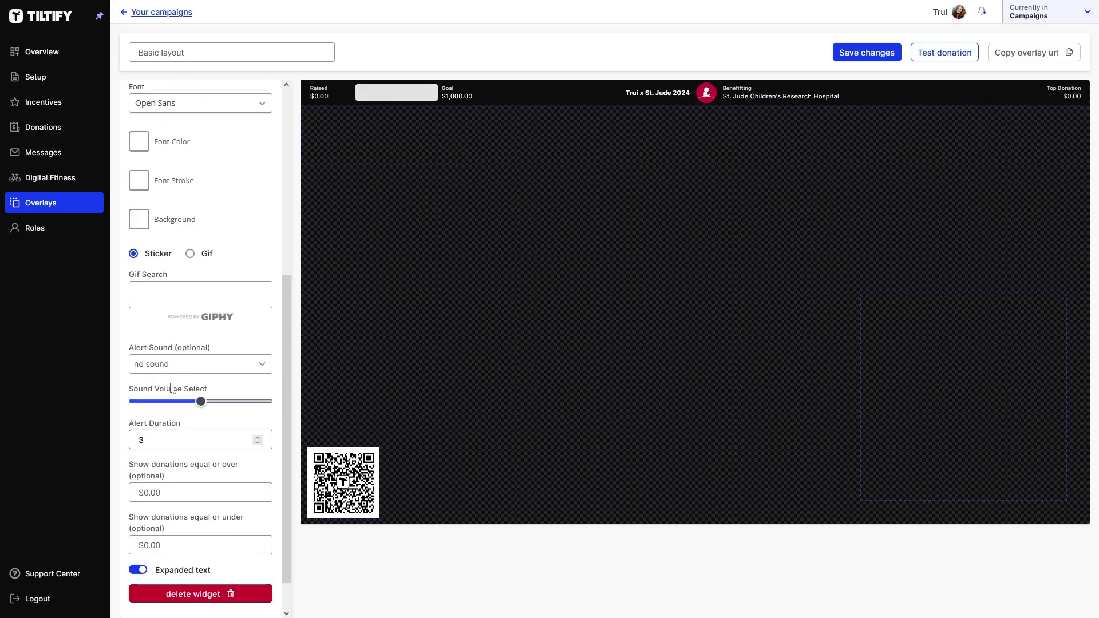
{"action": "left_click", "coordinate": [158, 368]}
{"action": "scroll", "coordinate": [157, 57], "scroll_direction": "down", "scroll_amount": 1}
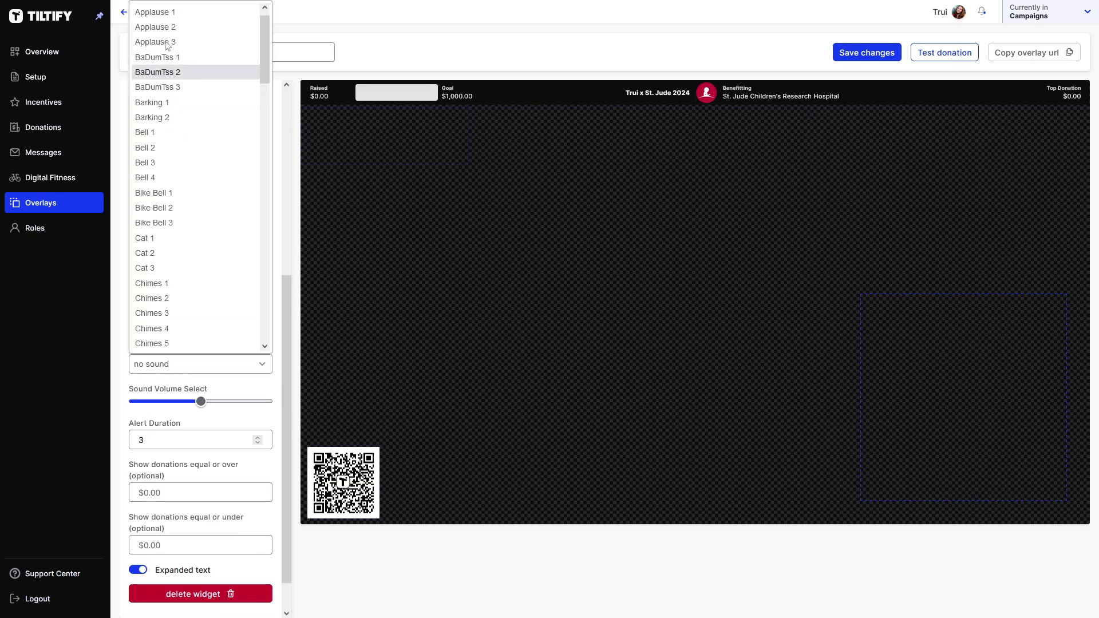
{"action": "left_click", "coordinate": [126, 399]}
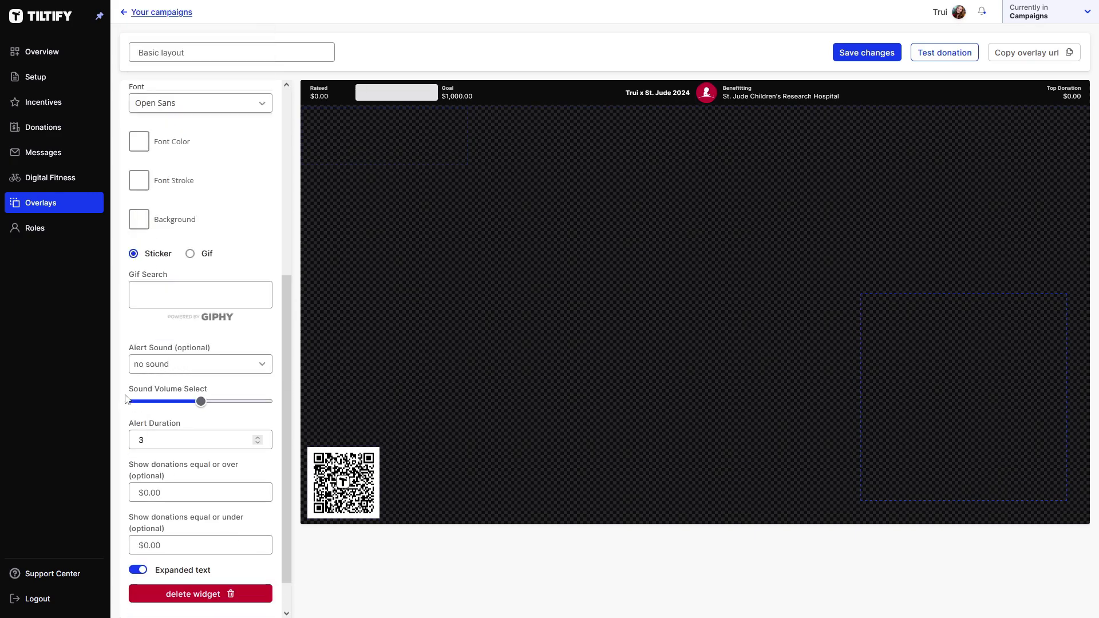
{"action": "scroll", "coordinate": [192, 358], "scroll_direction": "up", "scroll_amount": 8}
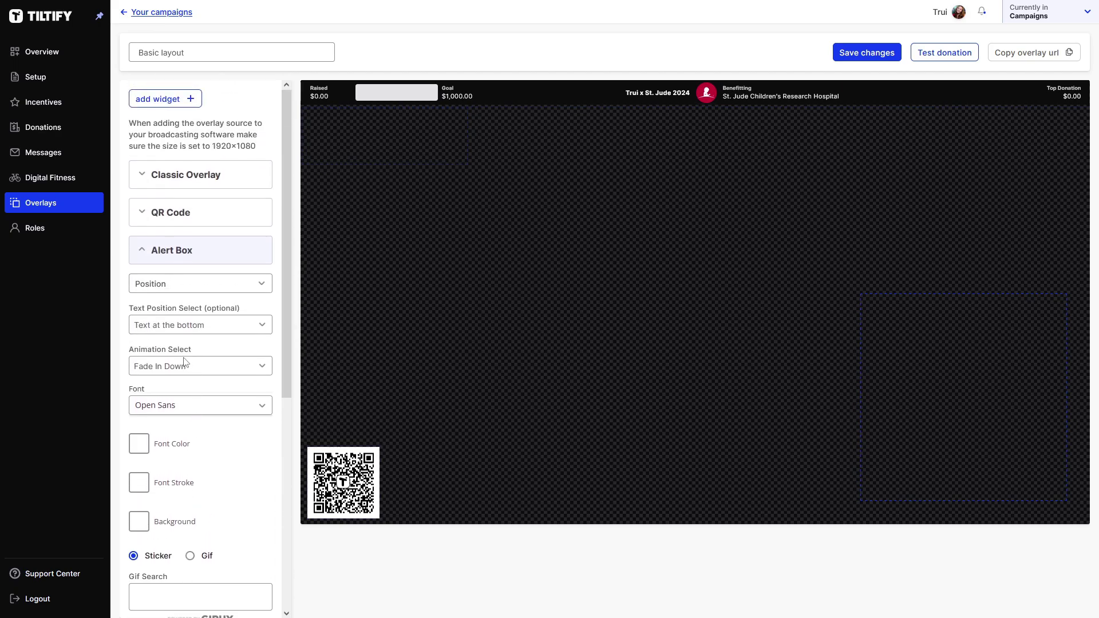
{"action": "scroll", "coordinate": [184, 362], "scroll_direction": "down", "scroll_amount": 1}
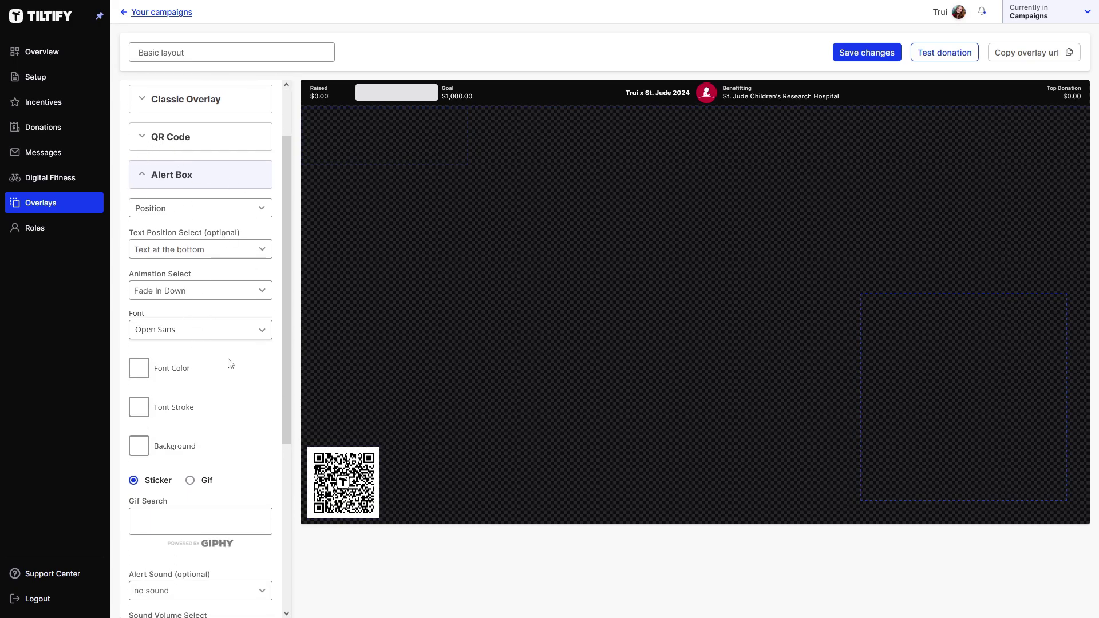
{"action": "scroll", "coordinate": [230, 363], "scroll_direction": "down", "scroll_amount": 4}
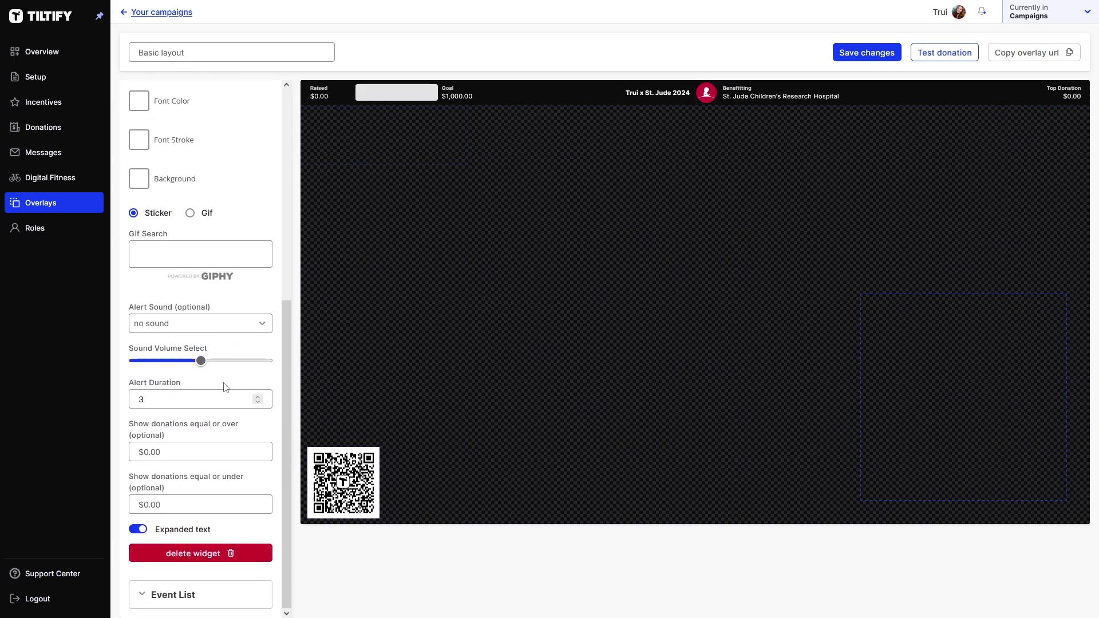
Expand the Event List widget's settings and delete it from the Basic layout overlay
{"action": "left_click", "coordinate": [186, 596]}
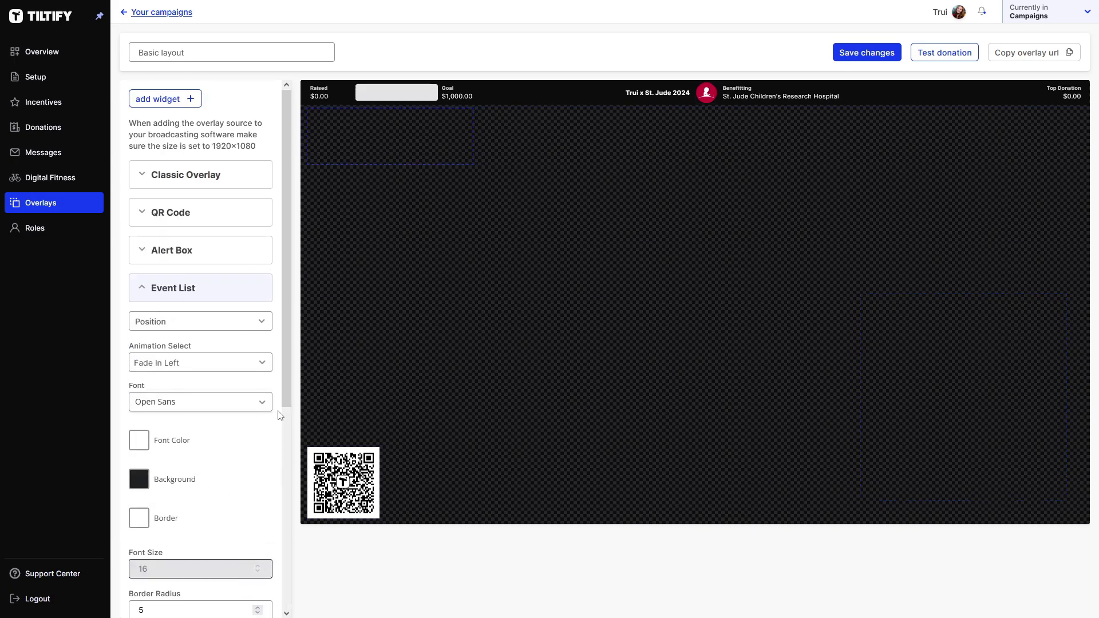
{"action": "scroll", "coordinate": [212, 462], "scroll_direction": "down", "scroll_amount": 6}
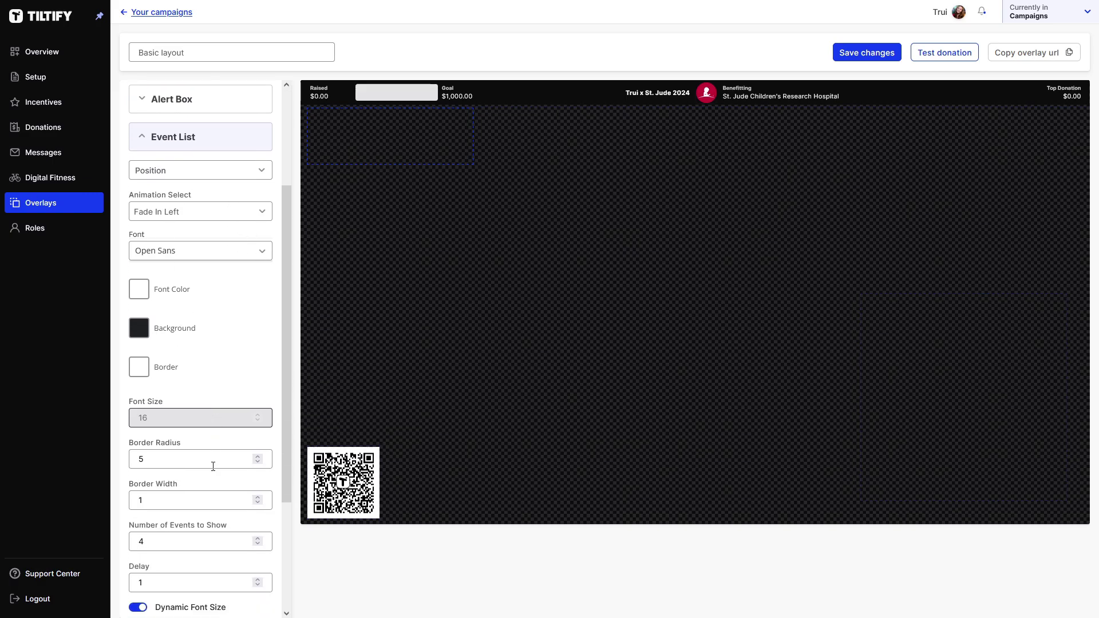
{"action": "scroll", "coordinate": [209, 472], "scroll_direction": "up", "scroll_amount": 6}
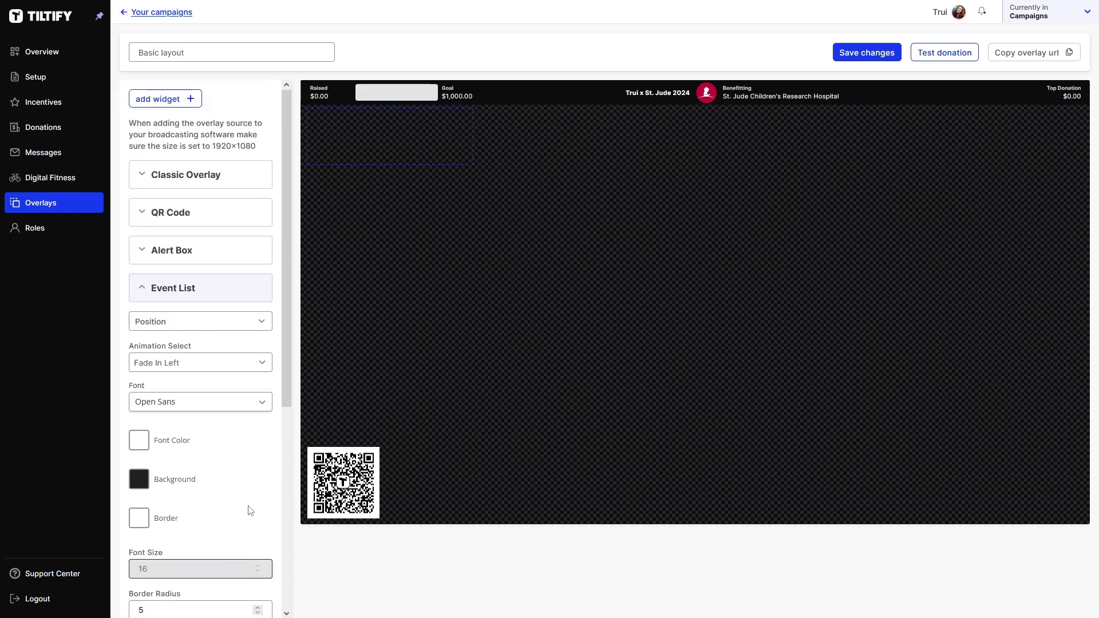
{"action": "left_click", "coordinate": [145, 295]}
{"action": "left_click", "coordinate": [143, 292]}
{"action": "scroll", "coordinate": [196, 381], "scroll_direction": "down", "scroll_amount": 5}
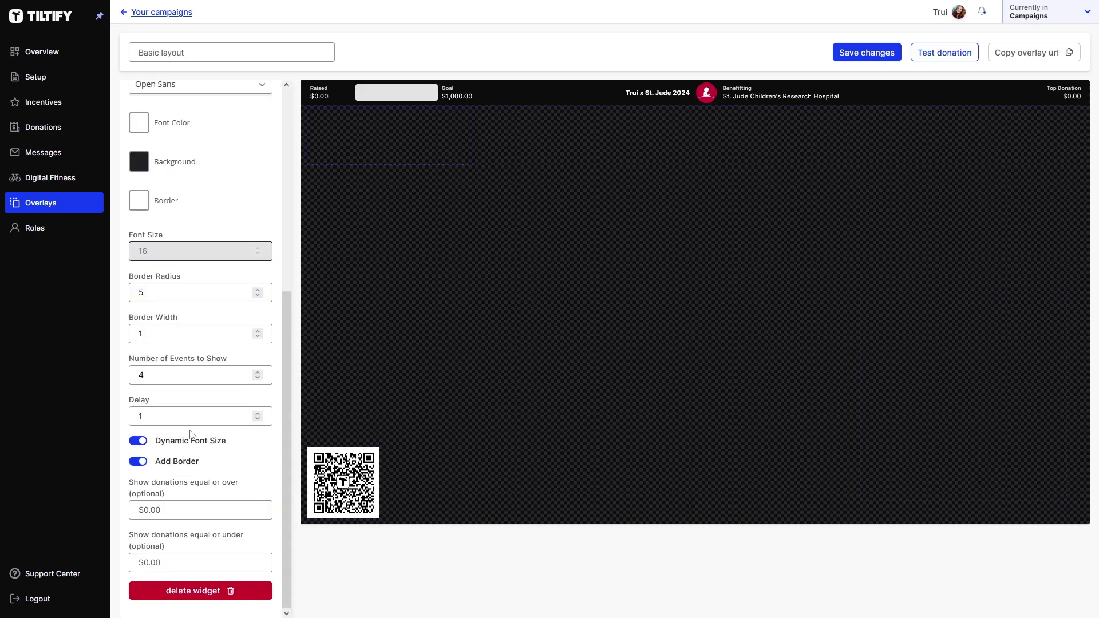
{"action": "left_click", "coordinate": [194, 593]}
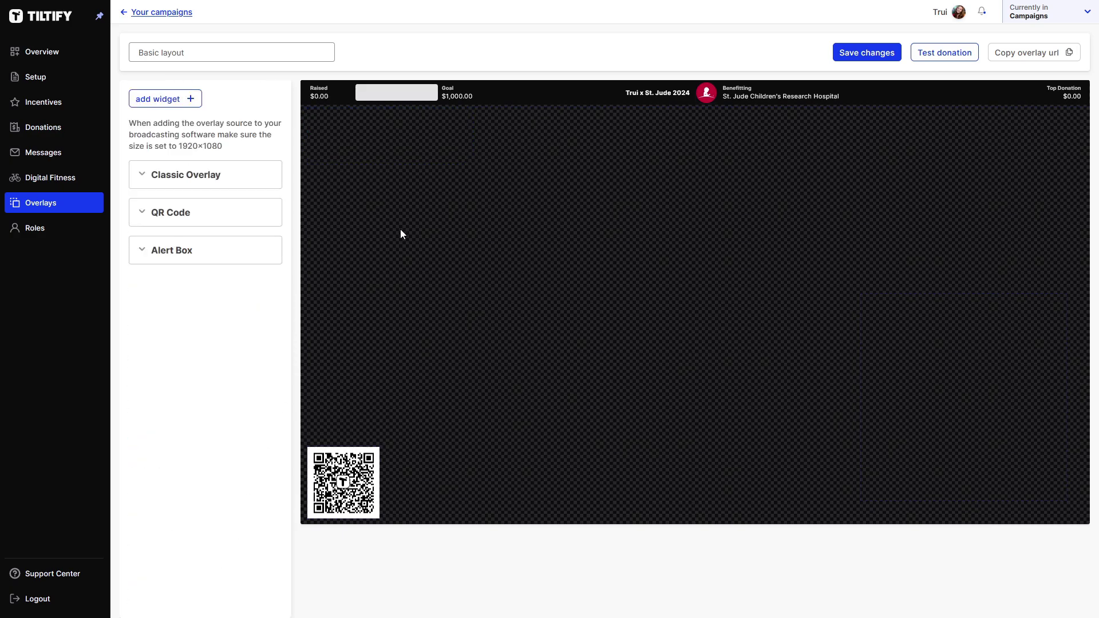
{"action": "left_click", "coordinate": [156, 102]}
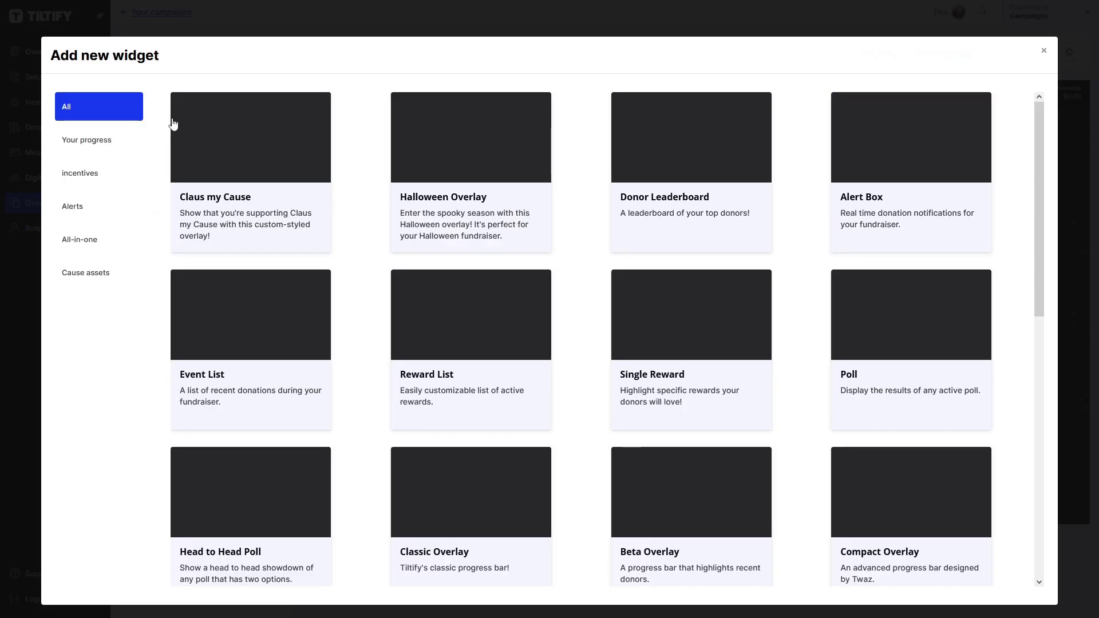
{"action": "scroll", "coordinate": [677, 221], "scroll_direction": "down", "scroll_amount": 9}
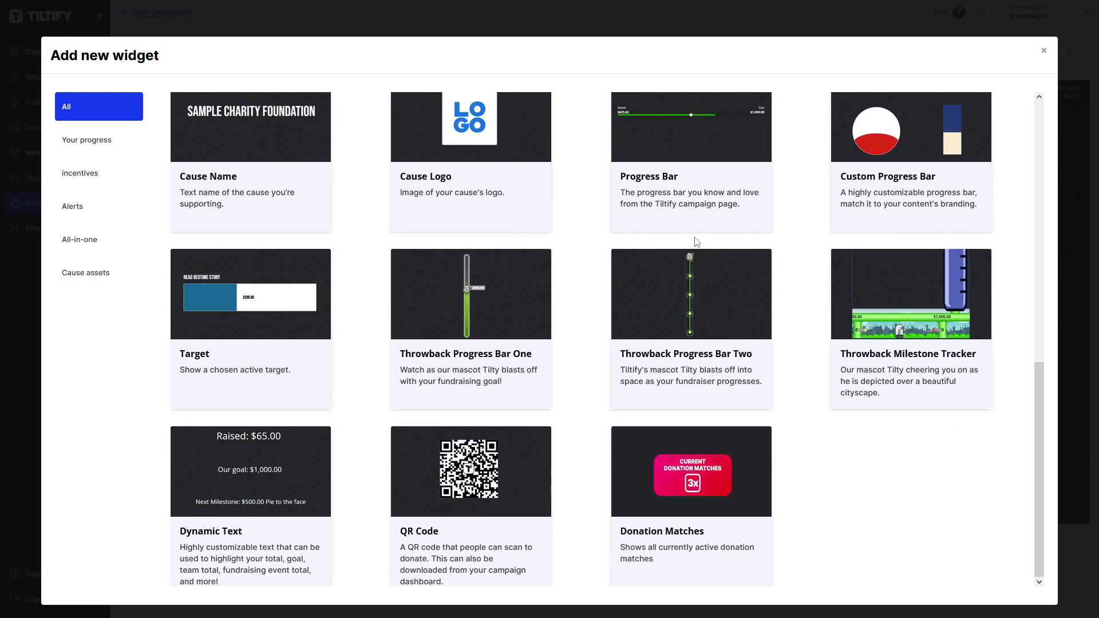
{"action": "scroll", "coordinate": [461, 232], "scroll_direction": "up", "scroll_amount": 8}
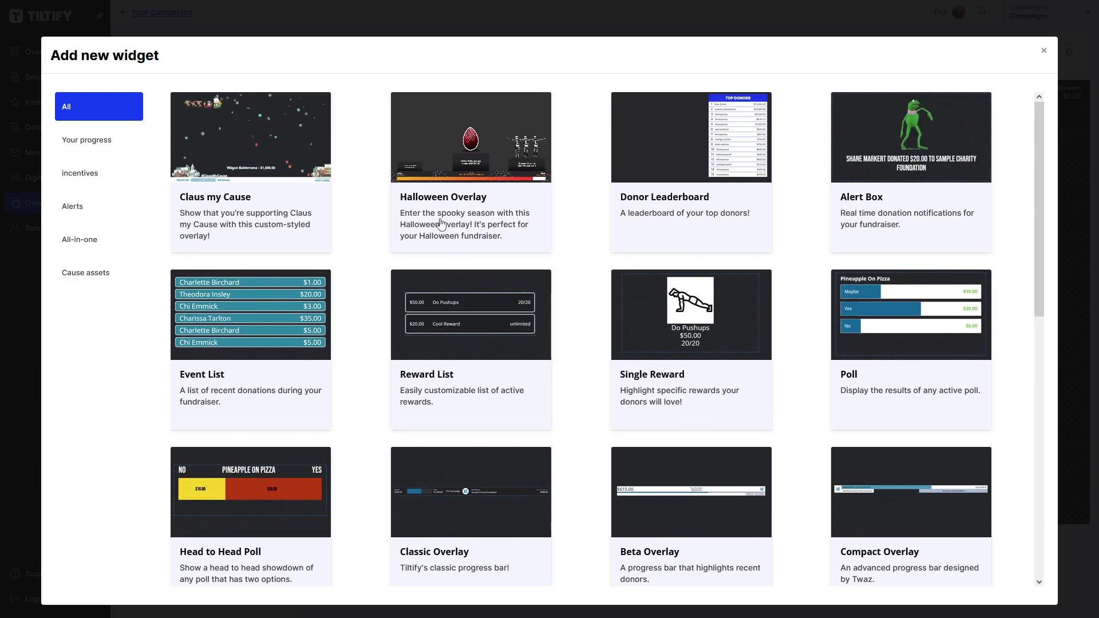
{"action": "scroll", "coordinate": [442, 223], "scroll_direction": "up", "scroll_amount": 2}
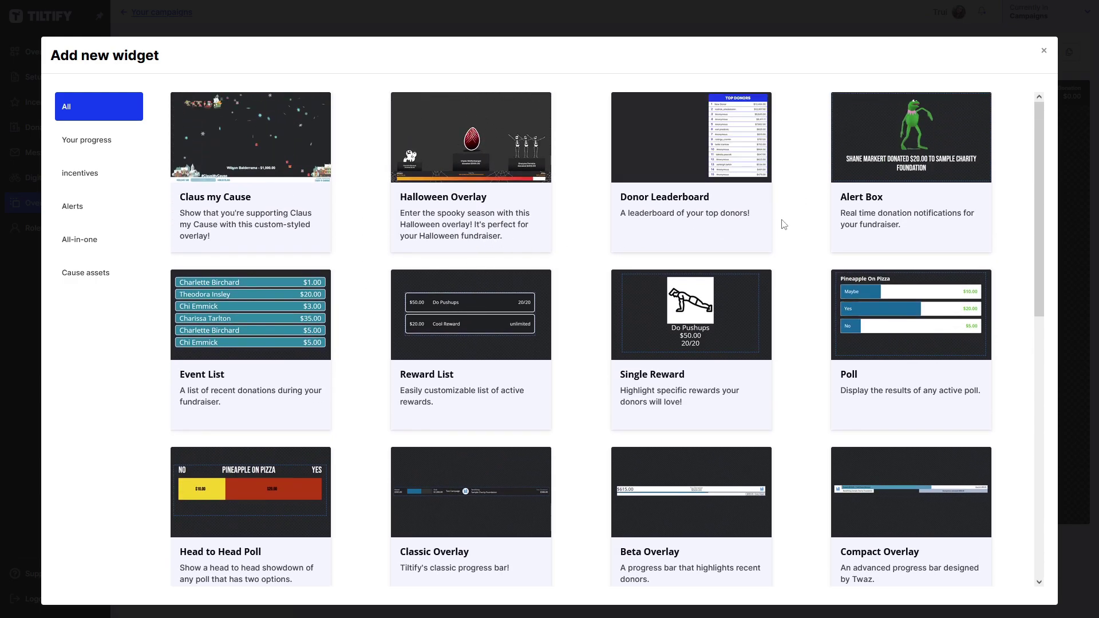
{"action": "left_click", "coordinate": [1044, 51]}
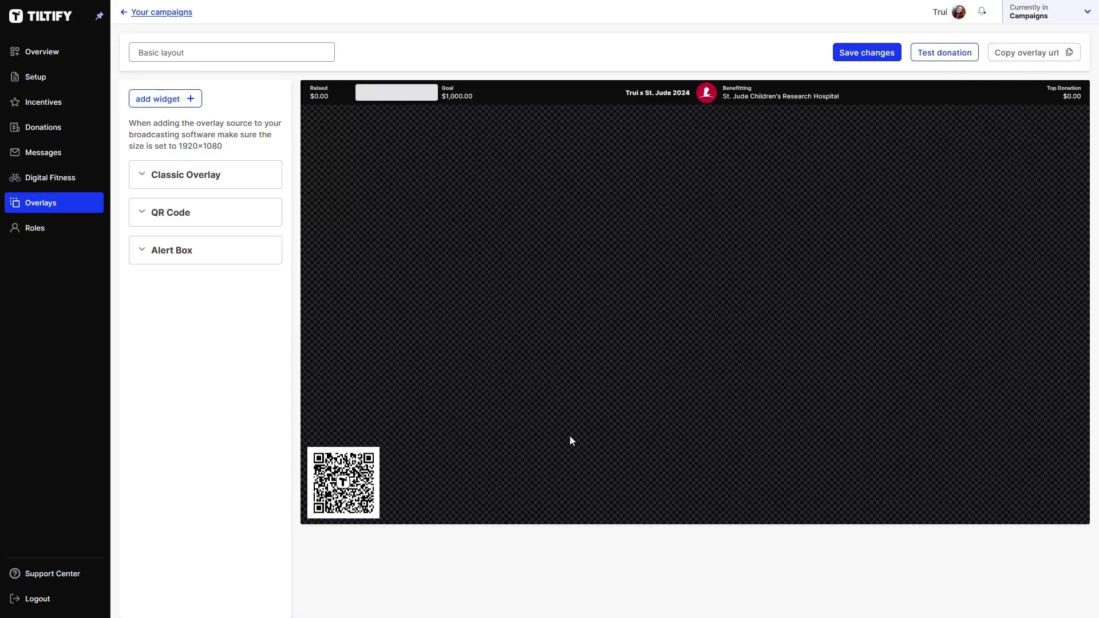
Copy the Tiltify overlay URL and add an OBS Browser source with its audio controlled by OBS
{"action": "left_click", "coordinate": [1025, 55]}
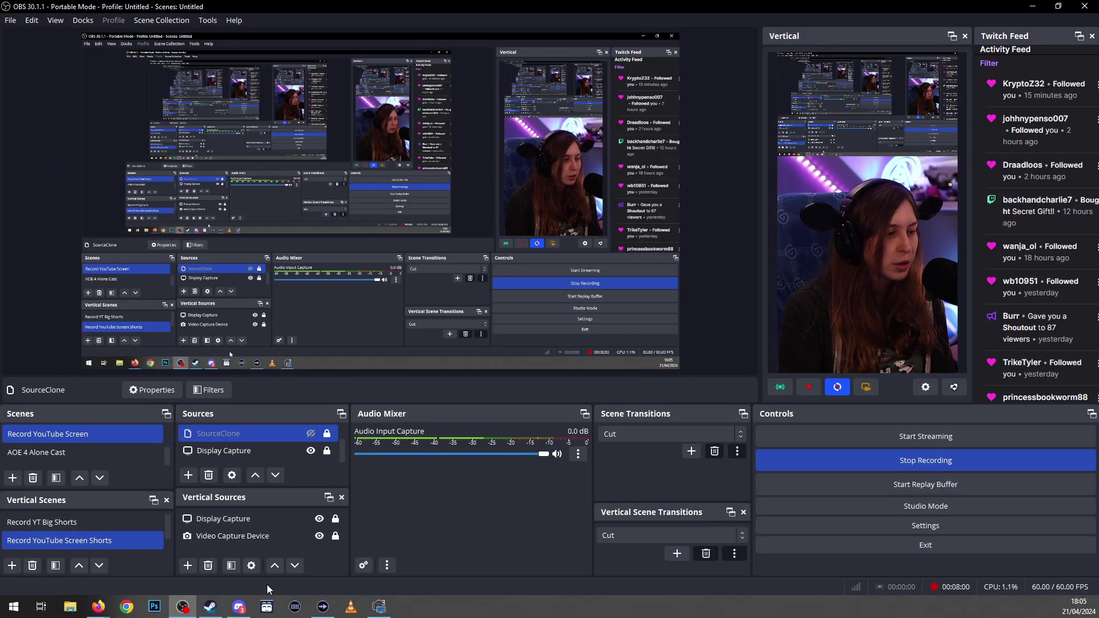
{"action": "left_click", "coordinate": [189, 477]}
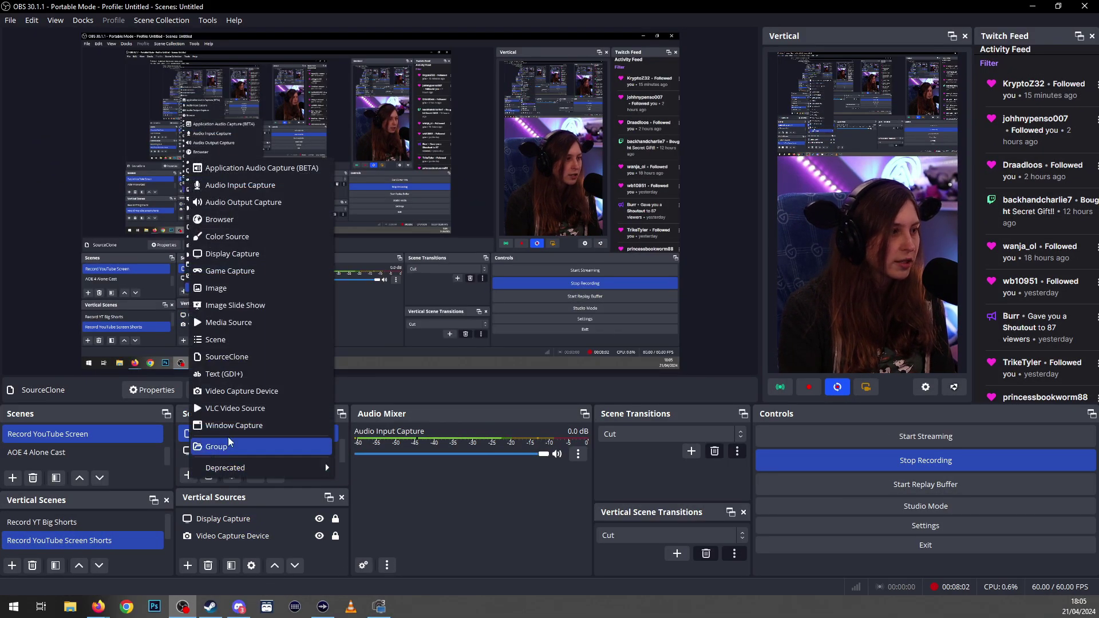
{"action": "left_click", "coordinate": [226, 220]}
{"action": "key", "text": "Return"}
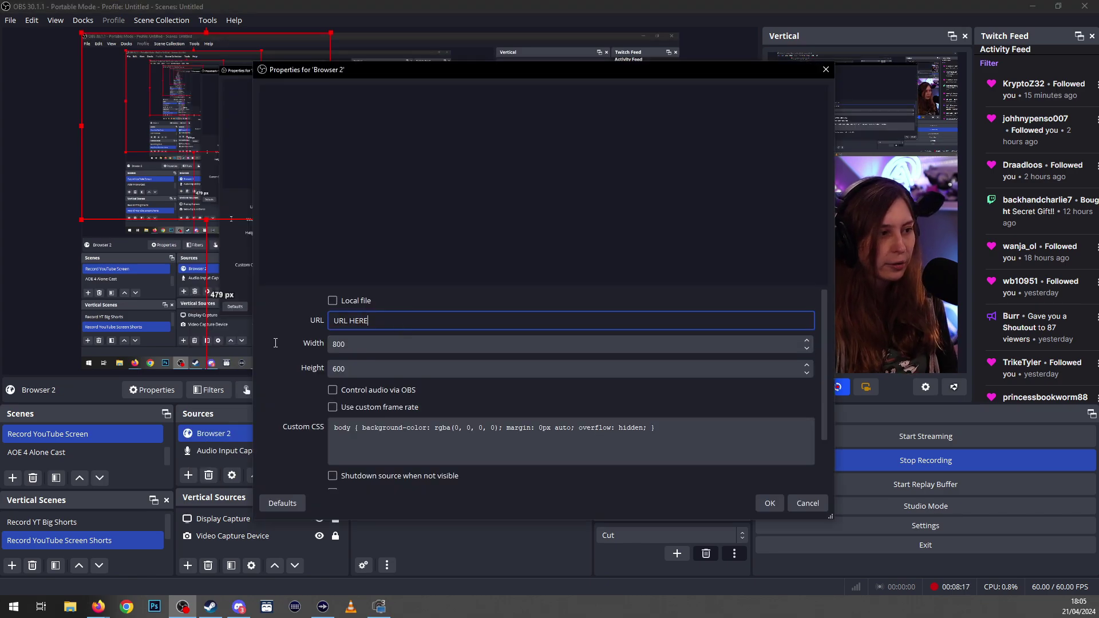
{"action": "key", "text": "Tab"}
{"action": "type", "text": "1"}
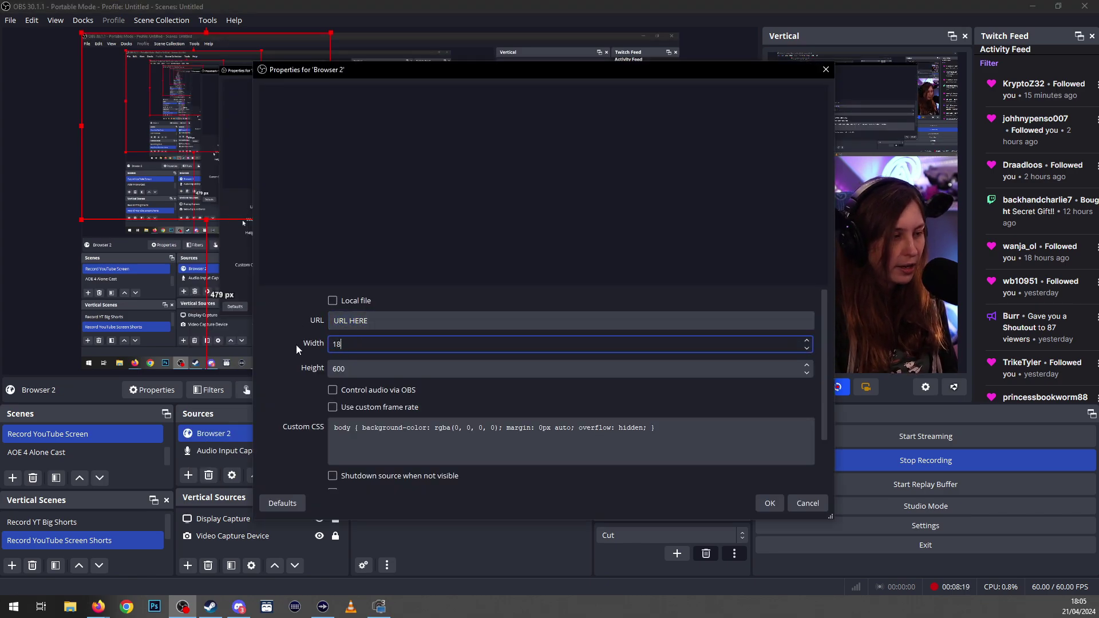
{"action": "type", "text": "080"}
{"action": "key", "text": "Tab"}
{"action": "type", "text": "1920"}
{"action": "left_click", "coordinate": [347, 393]}
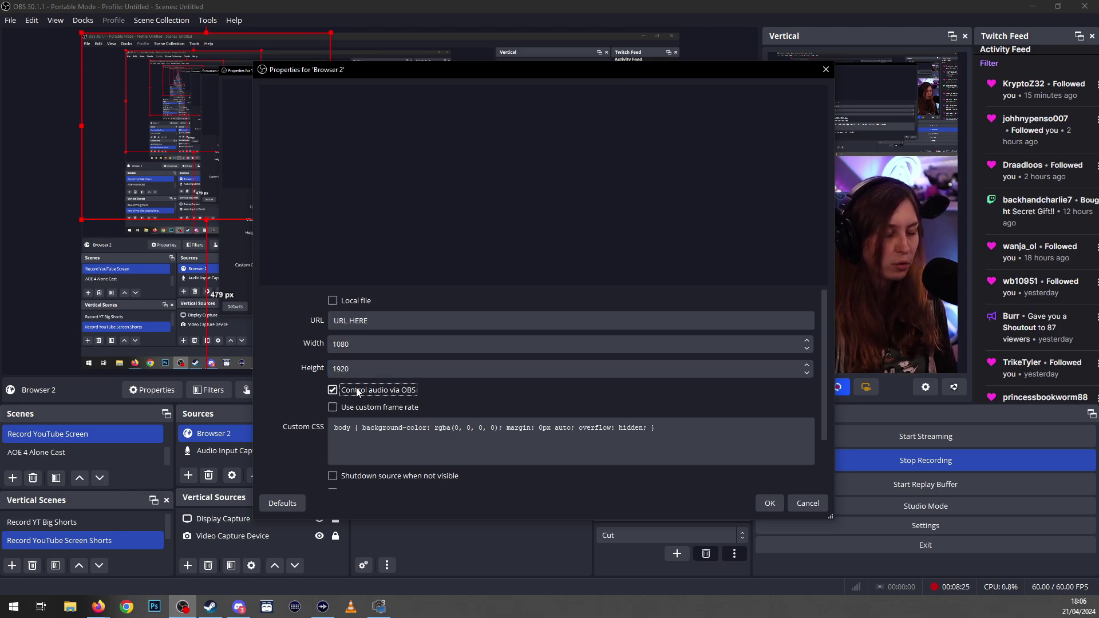
{"action": "left_click", "coordinate": [770, 503]}
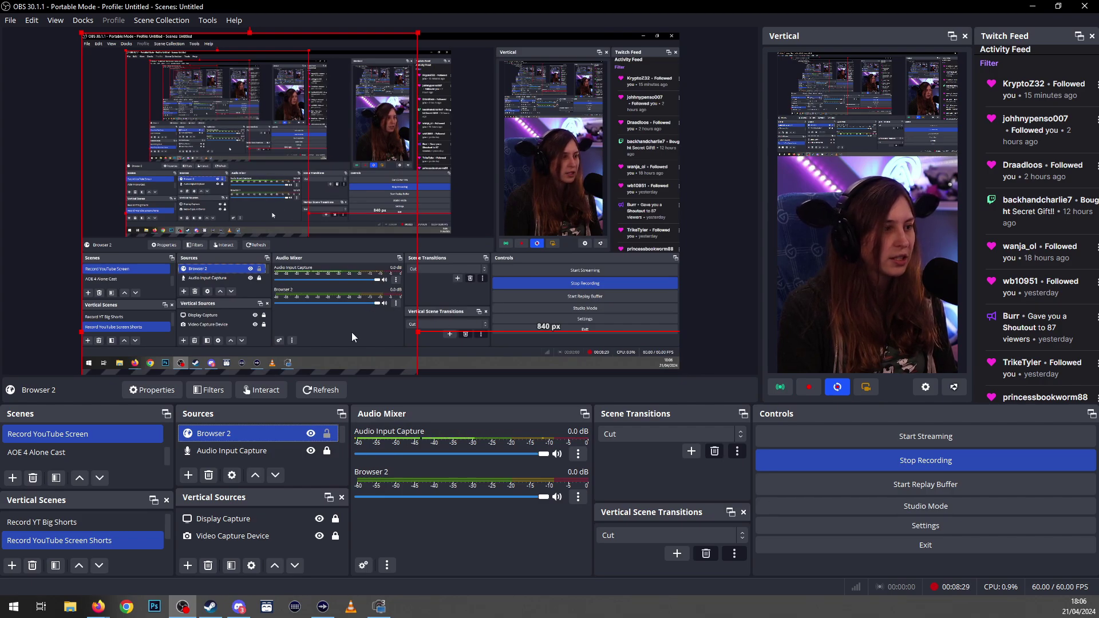
Nudge Browser 2 in the preview and correct its size to 1920 × 1080 in Properties
{"action": "mouse_move", "coordinate": [366, 322]}
{"action": "left_mouse_down"}
{"action": "mouse_move", "coordinate": [526, 274]}
{"action": "mouse_move", "coordinate": [372, 323]}
{"action": "left_mouse_up"}
{"action": "left_click", "coordinate": [315, 449], "text": "ctrl"}
{"action": "right_click", "coordinate": [315, 449]}
{"action": "left_click", "coordinate": [323, 461]}
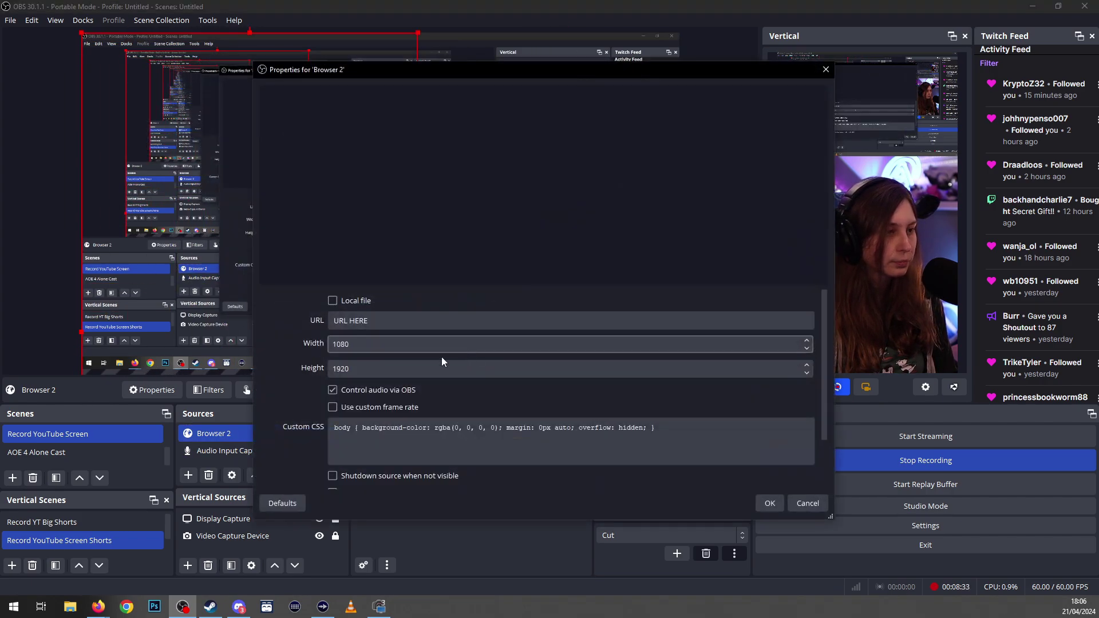
{"action": "double_click", "coordinate": [371, 344]}
{"action": "type", "text": "1920"}
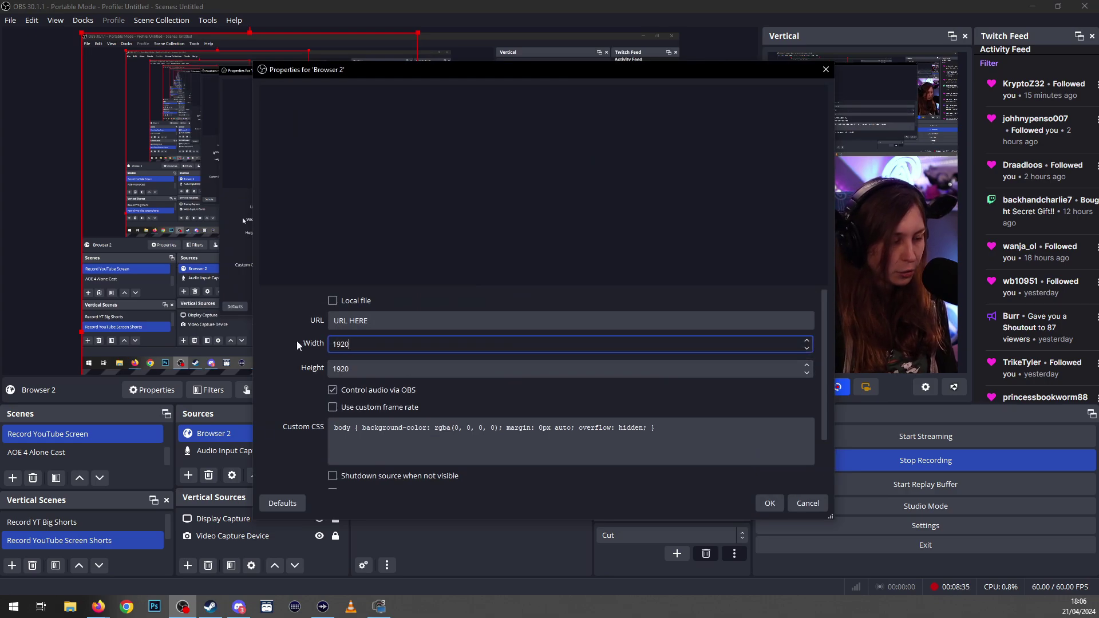
{"action": "key", "text": "Tab"}
{"action": "type", "text": "1080"}
{"action": "key", "text": "Return"}
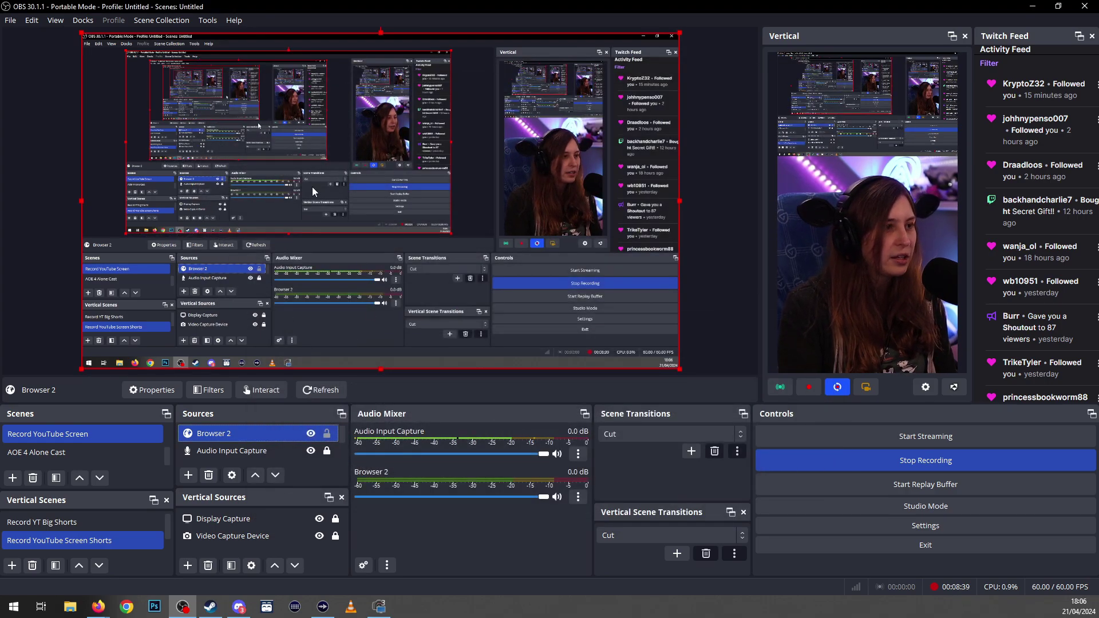
Refresh Browser 2's page cache, save the Tiltify overlay, and shift the source slightly in the preview
{"action": "right_click", "coordinate": [249, 440]}
{"action": "left_click", "coordinate": [297, 461]}
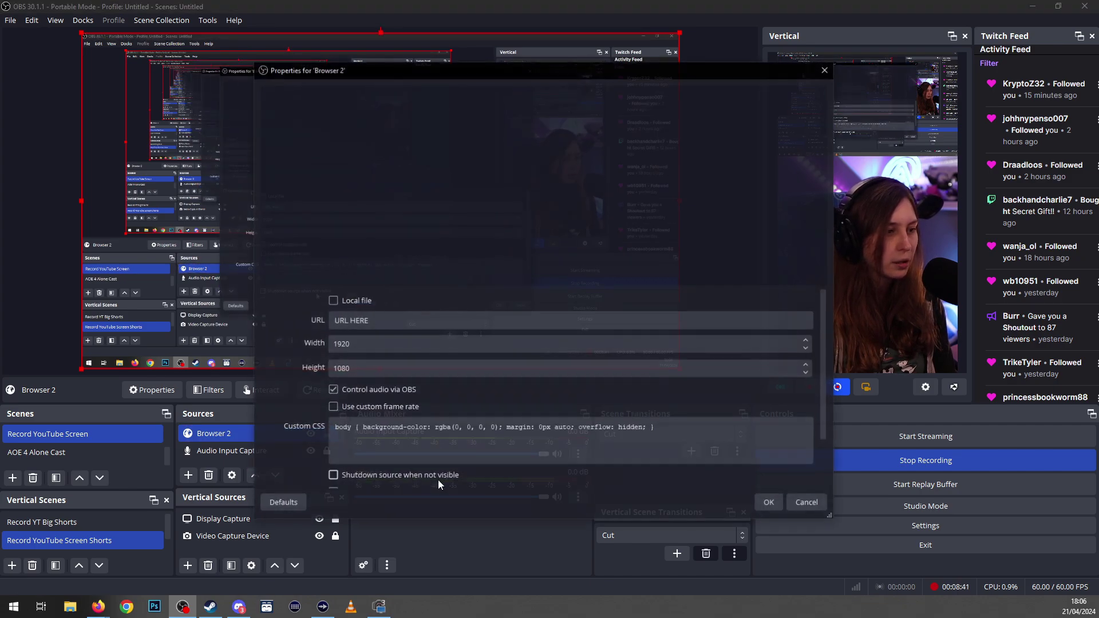
{"action": "scroll", "coordinate": [538, 452], "scroll_direction": "down", "scroll_amount": 2}
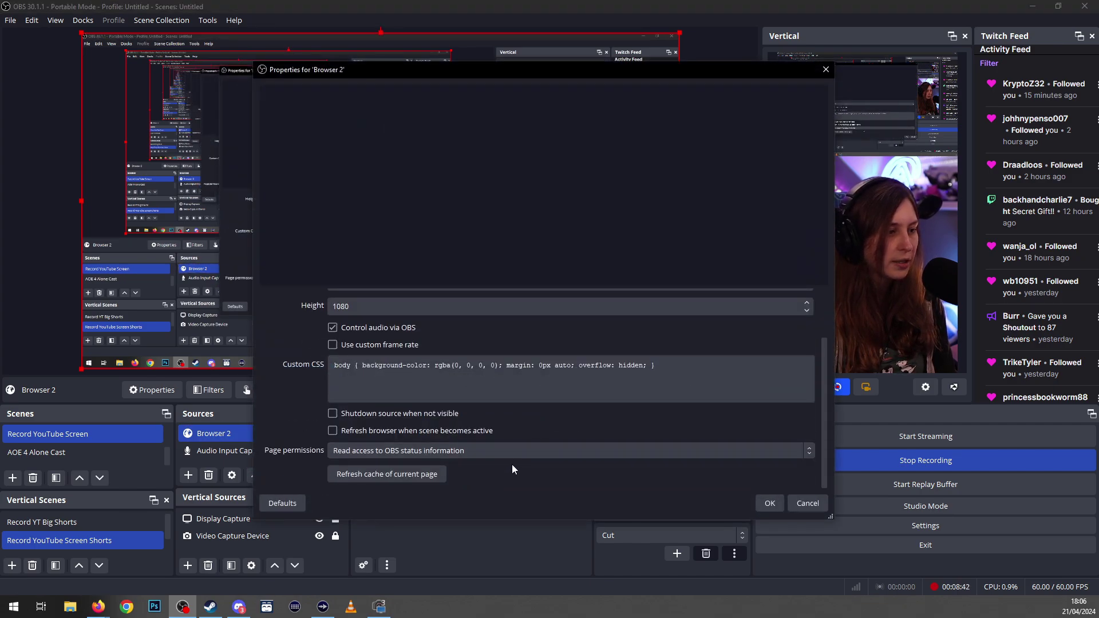
{"action": "left_click", "coordinate": [413, 476]}
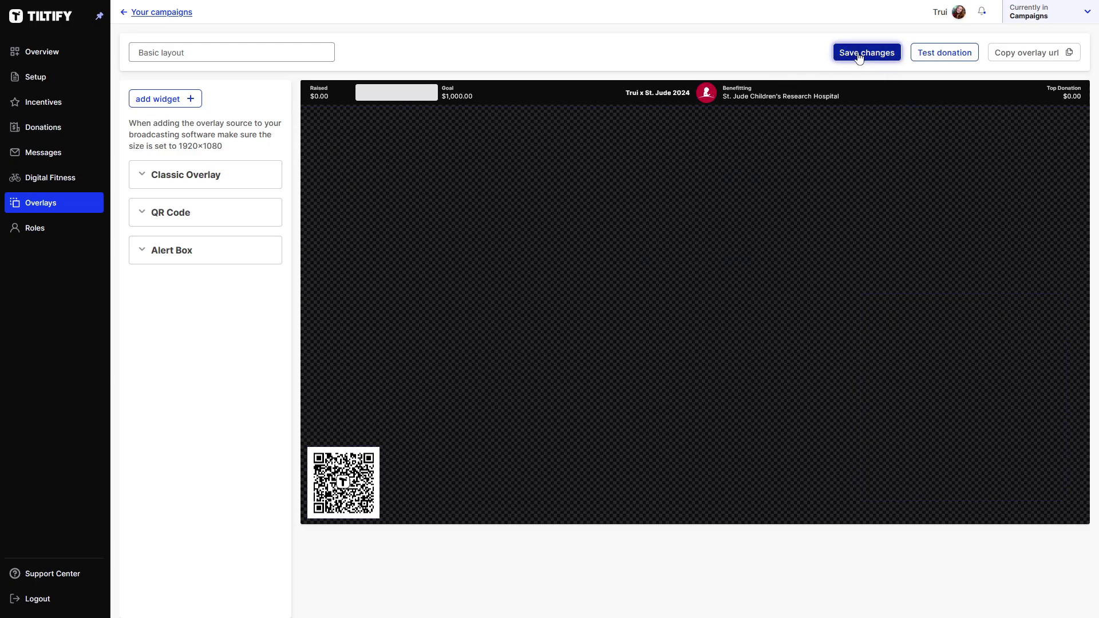
{"action": "left_click", "coordinate": [858, 57]}
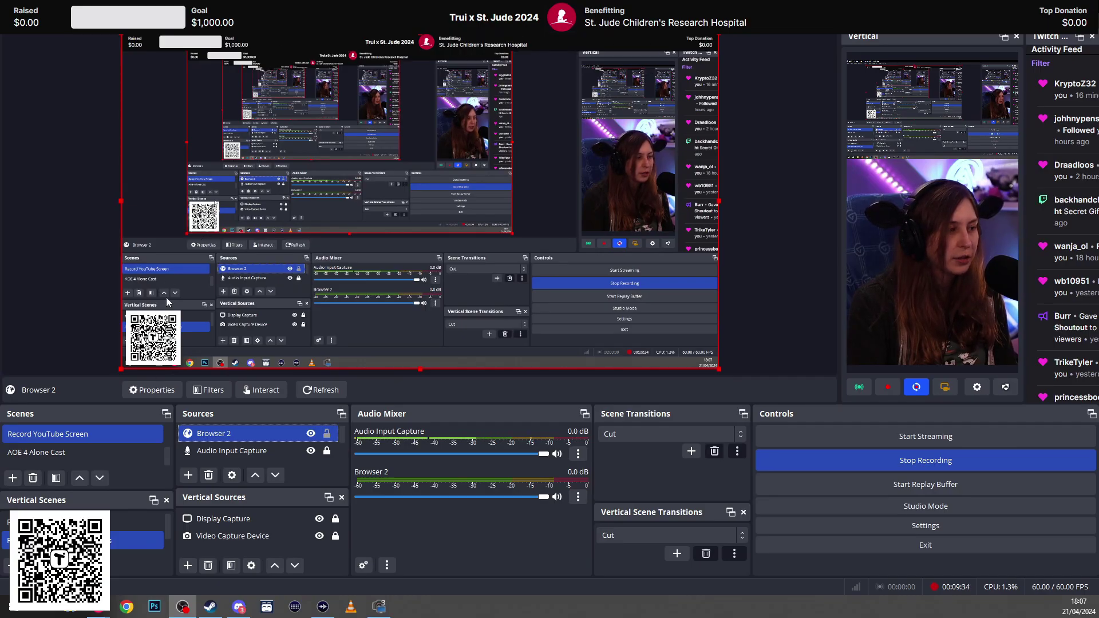
{"action": "left_click_drag", "start_coordinate": [206, 352], "coordinate": [187, 320]}
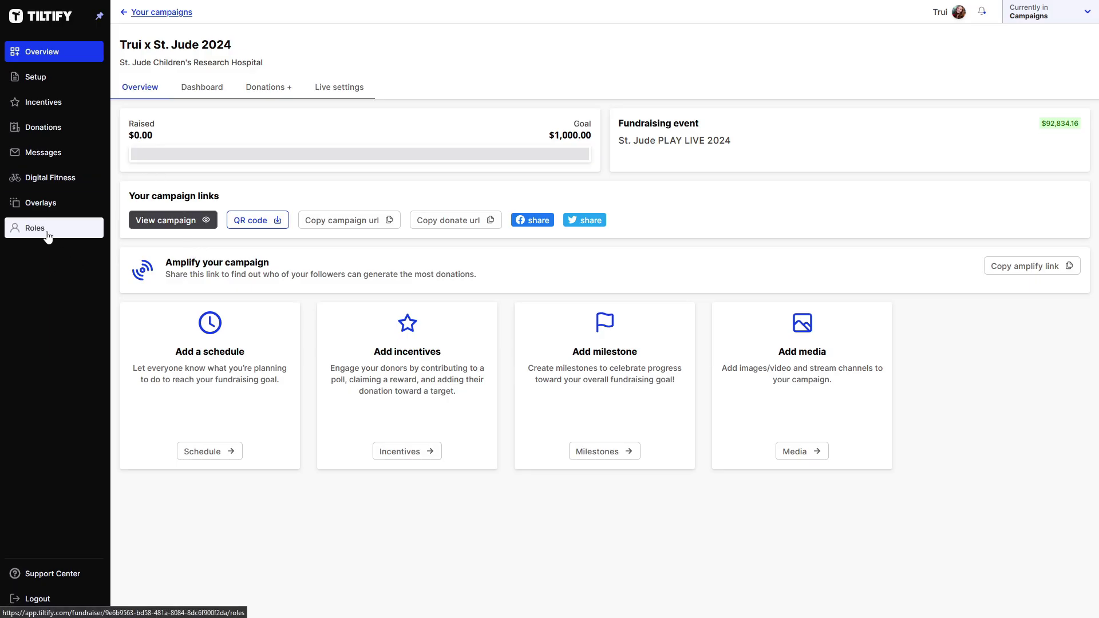
Check the campaign's Roles page, cancel the Add member invite, and return to Overview
{"action": "left_click", "coordinate": [43, 235]}
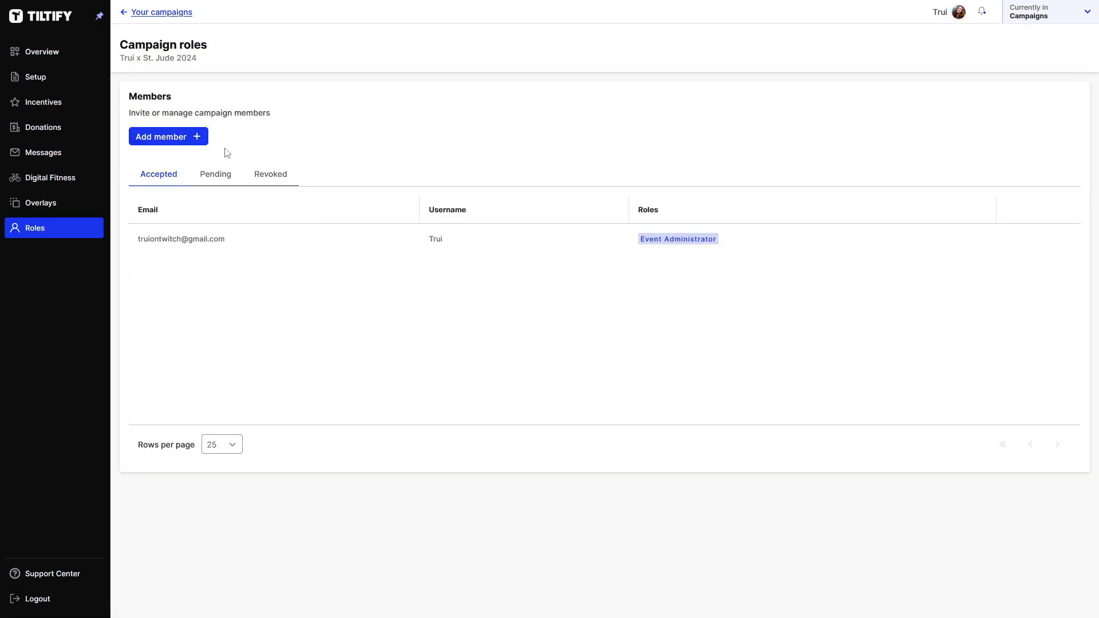
{"action": "left_click", "coordinate": [186, 137]}
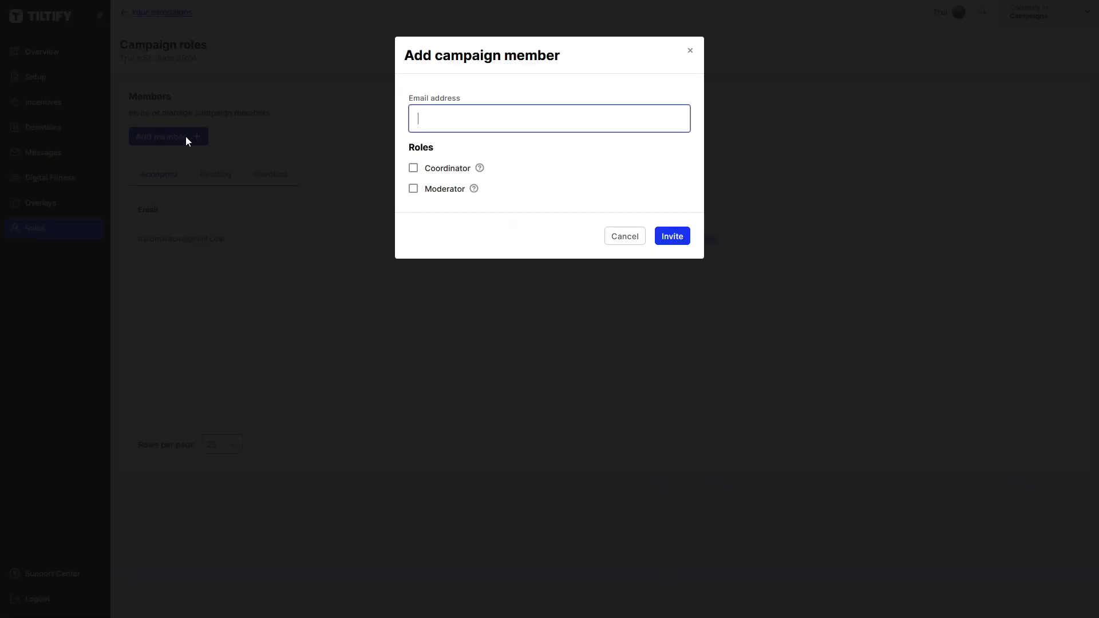
{"action": "left_click", "coordinate": [689, 50]}
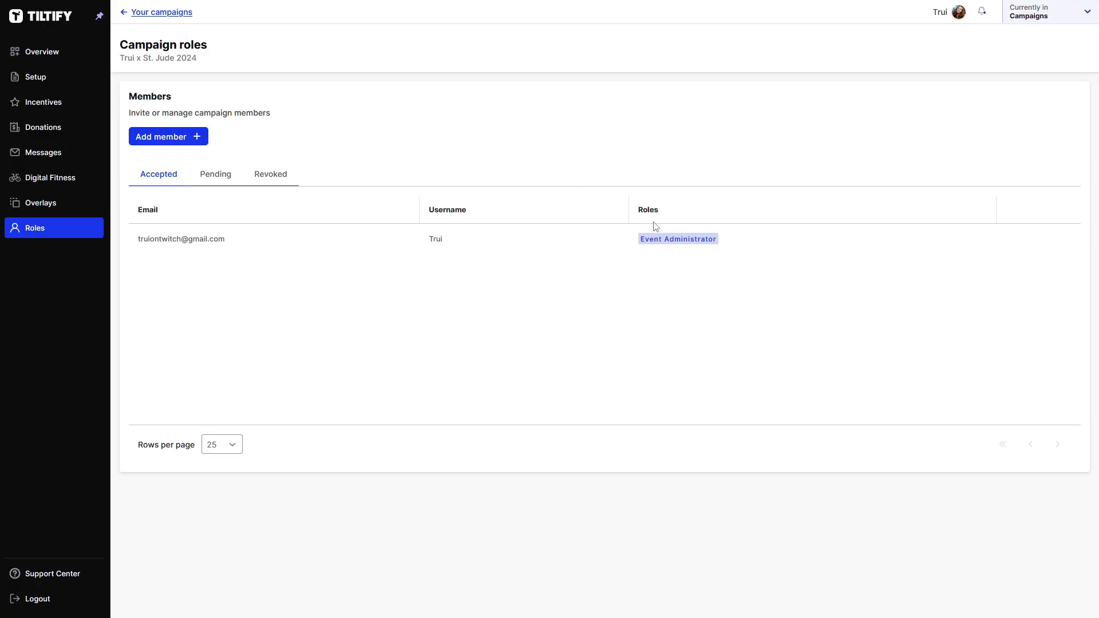
{"action": "left_click", "coordinate": [61, 54]}
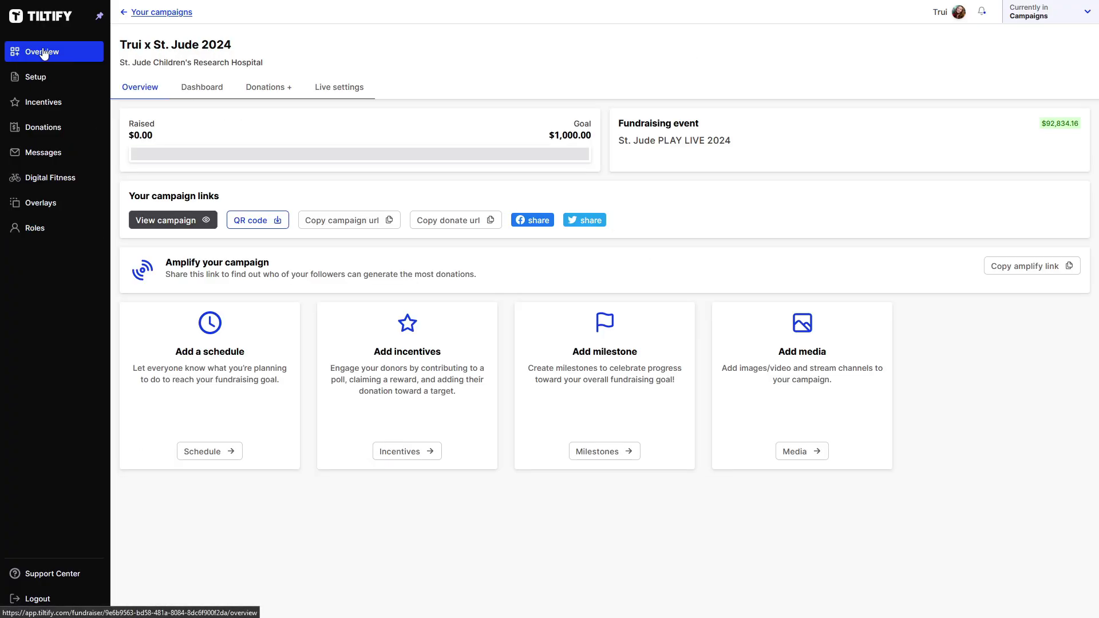
Review the dashboard totals, including the $92,834.16 event total, then open the Donations list
{"action": "left_click", "coordinate": [193, 91]}
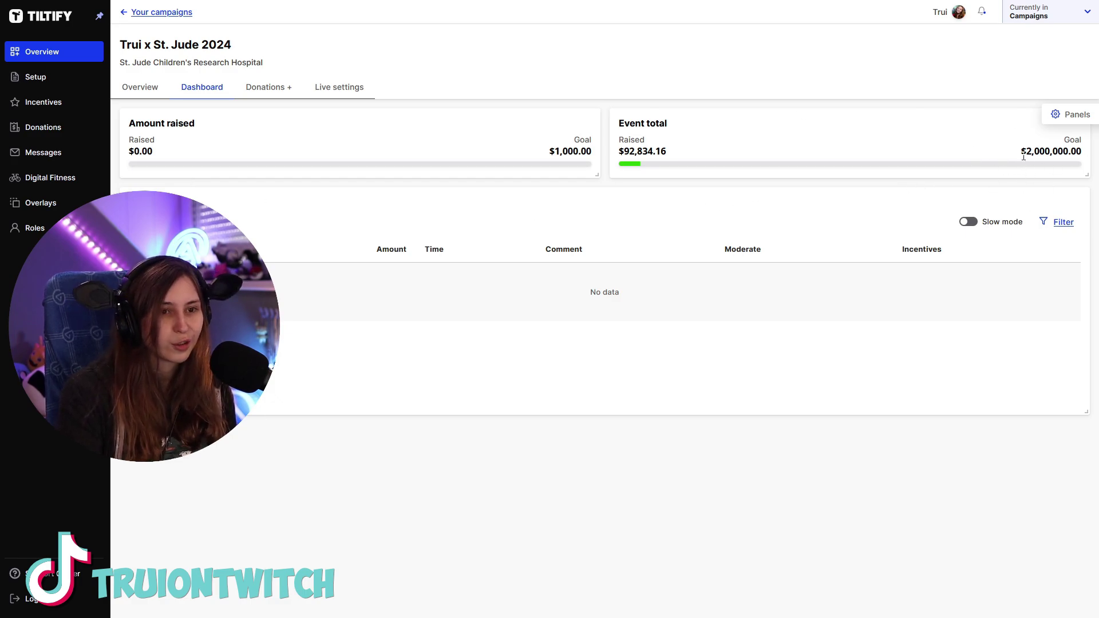
{"action": "left_click_drag", "start_coordinate": [667, 152], "coordinate": [621, 150]}
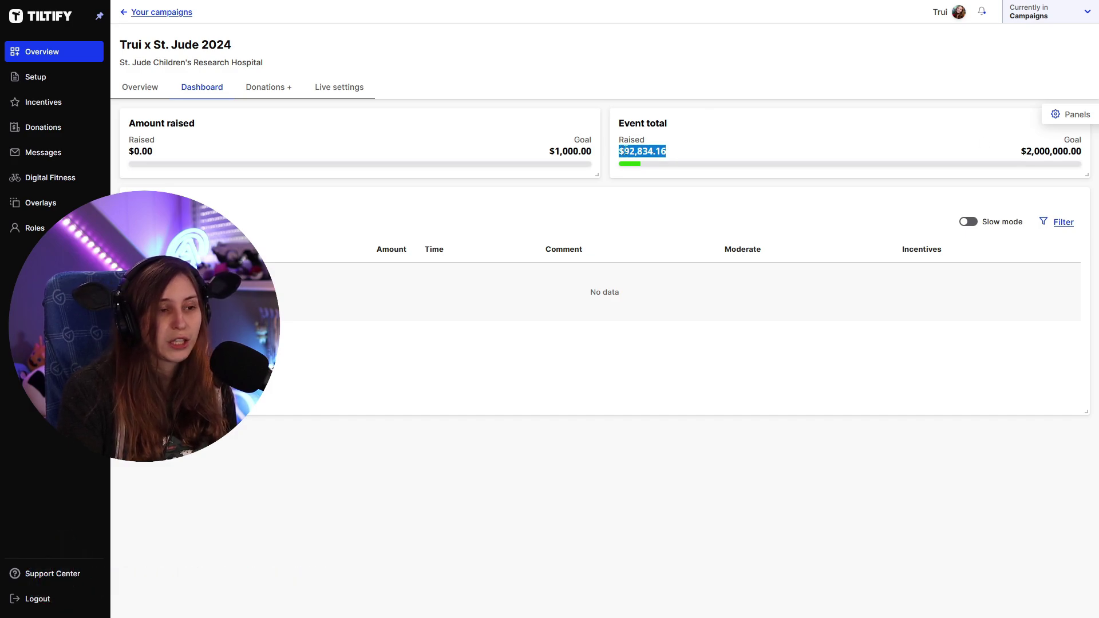
{"action": "left_click", "coordinate": [724, 146]}
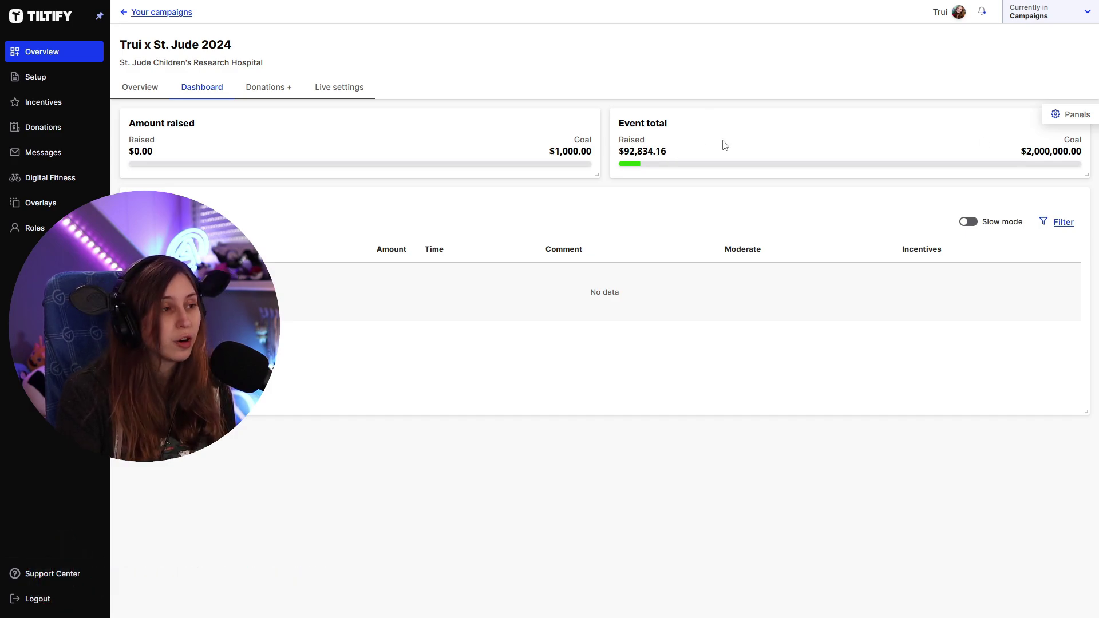
{"action": "left_click", "coordinate": [280, 91]}
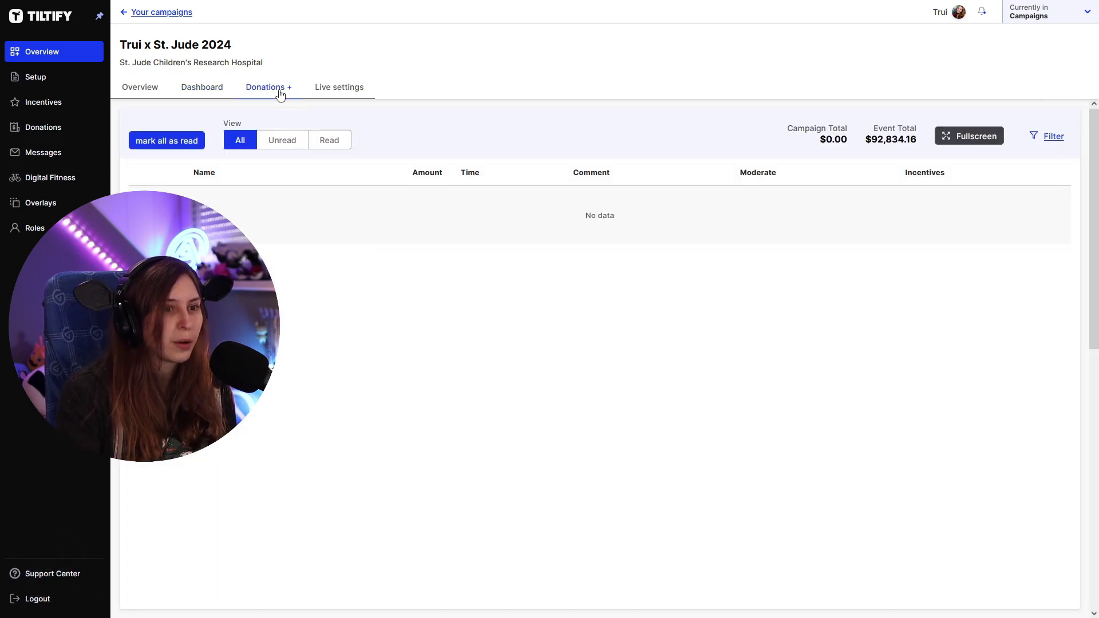
{"action": "left_click", "coordinate": [329, 93]}
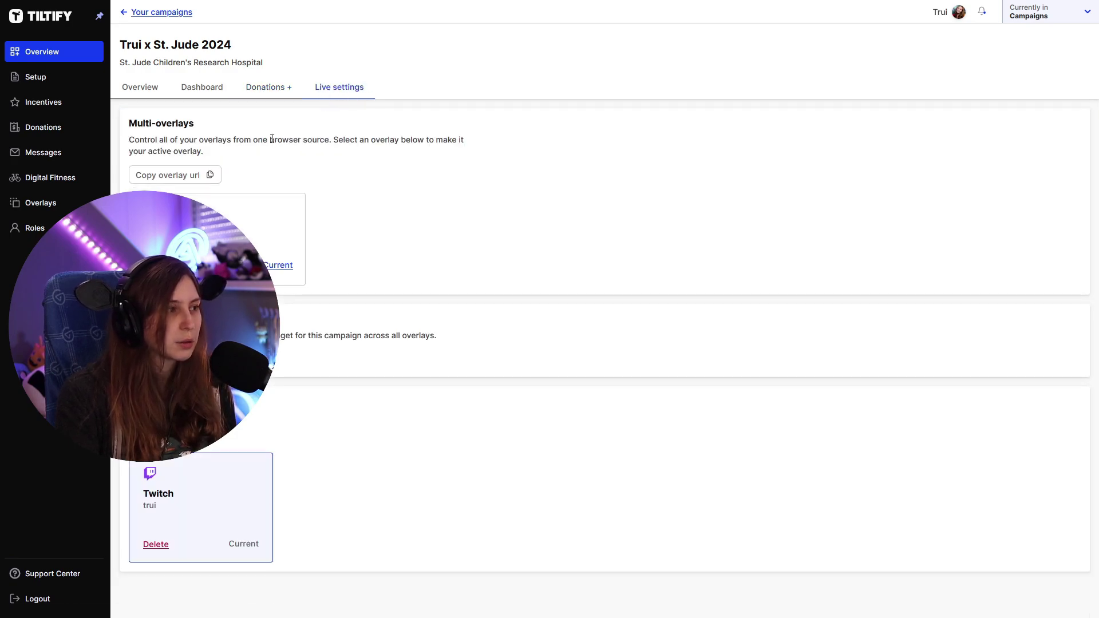
{"action": "left_click_drag", "start_coordinate": [138, 123], "coordinate": [173, 125]}
{"action": "left_click", "coordinate": [174, 125]}
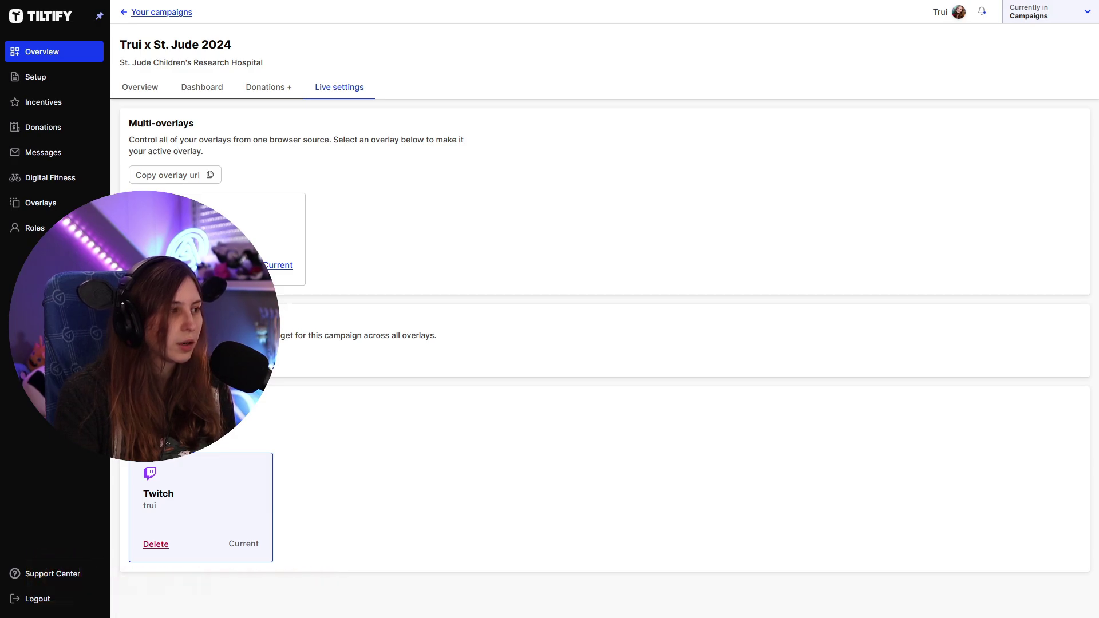
{"action": "left_click", "coordinate": [43, 211]}
{"action": "key", "text": "alt+Left"}
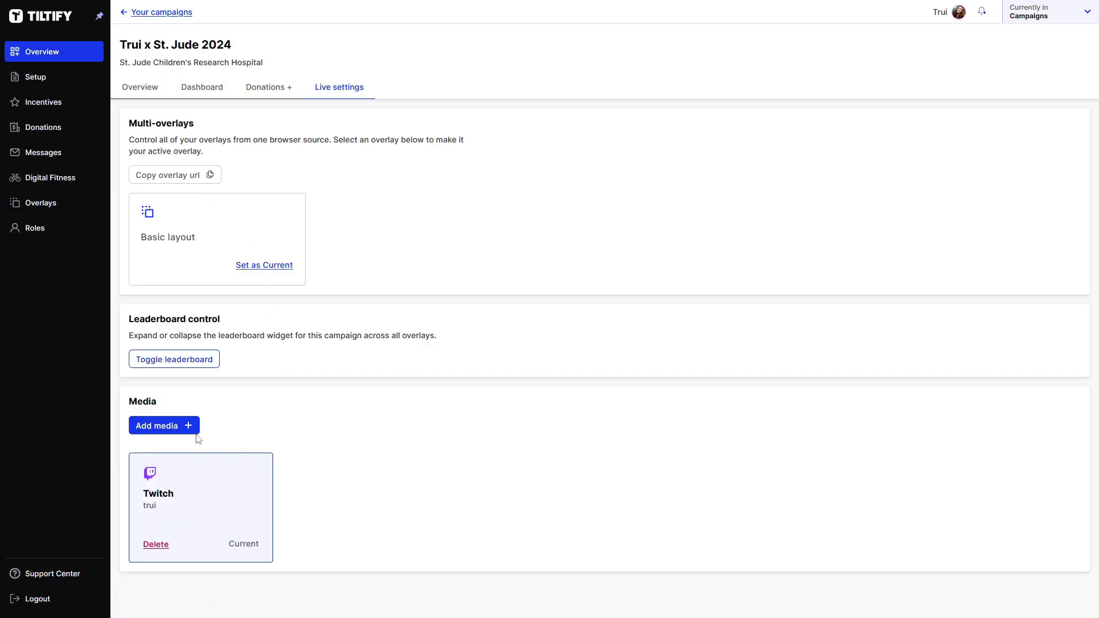
{"action": "left_click", "coordinate": [154, 423]}
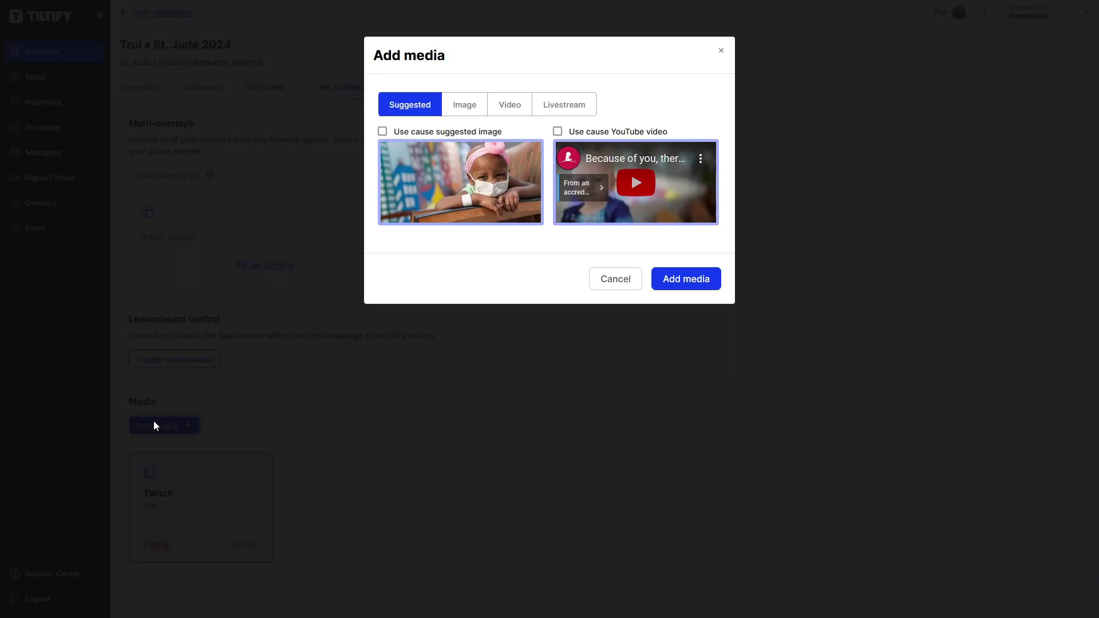
{"action": "left_click", "coordinate": [450, 114]}
{"action": "left_click", "coordinate": [579, 109]}
{"action": "left_click", "coordinate": [499, 110]}
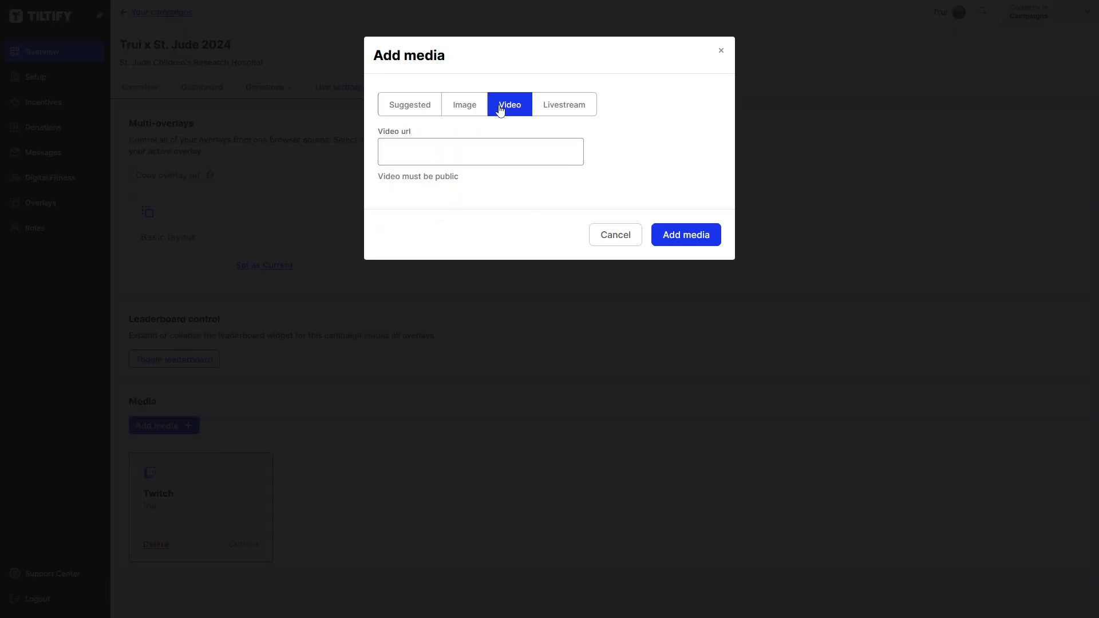
{"action": "left_click", "coordinate": [461, 110]}
{"action": "left_click", "coordinate": [408, 109]}
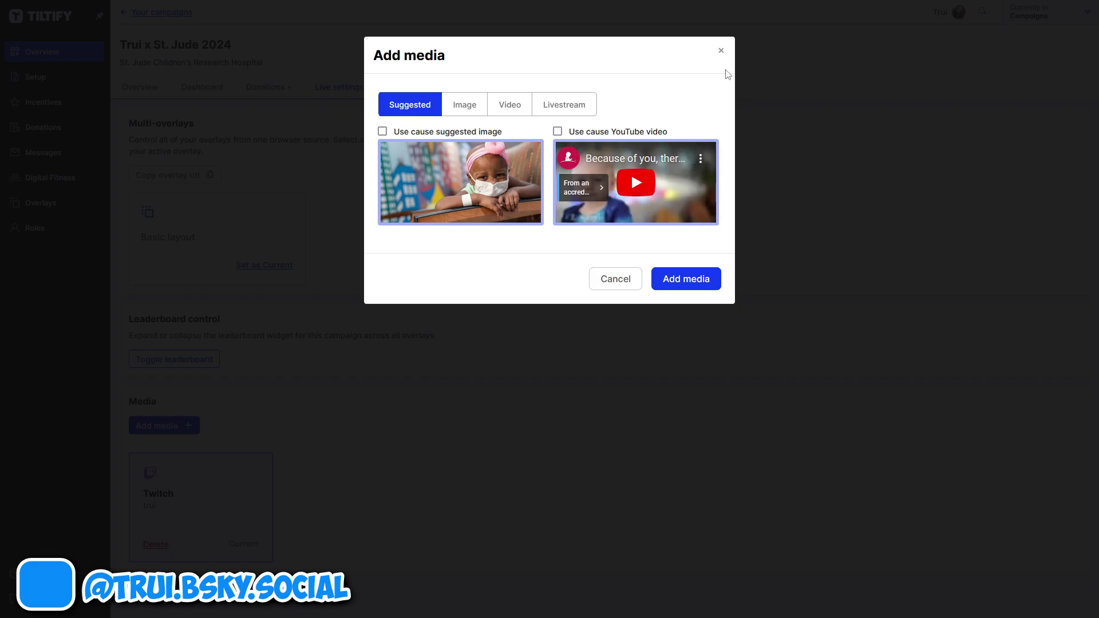
{"action": "left_click", "coordinate": [721, 50]}
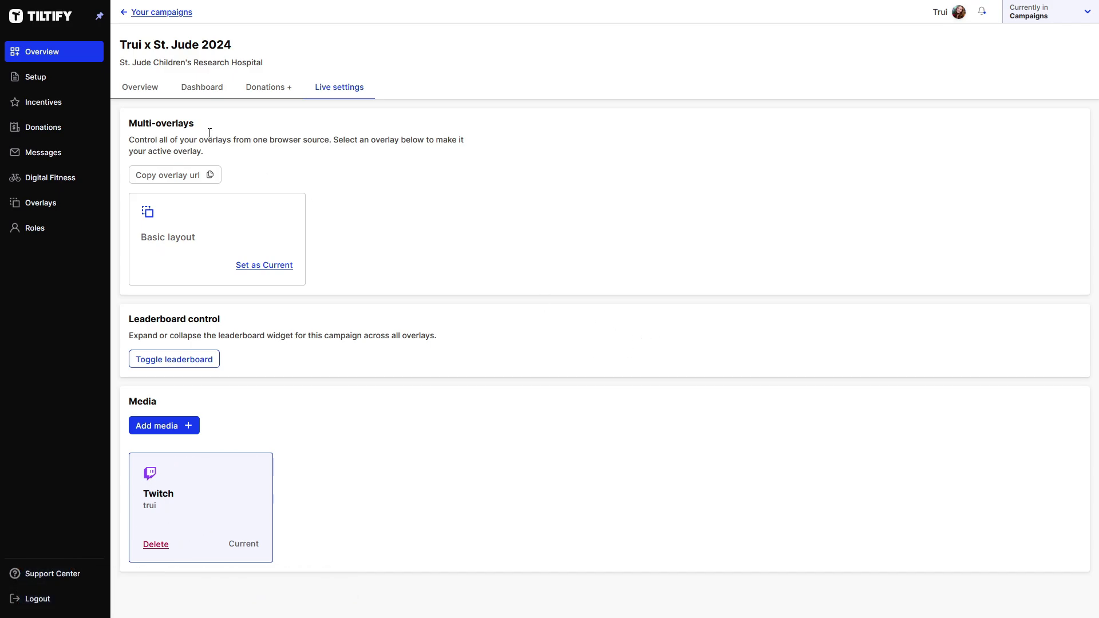
Copy the campaign URL from Overview and open the public campaign page in a new tab
{"action": "left_click", "coordinate": [148, 90]}
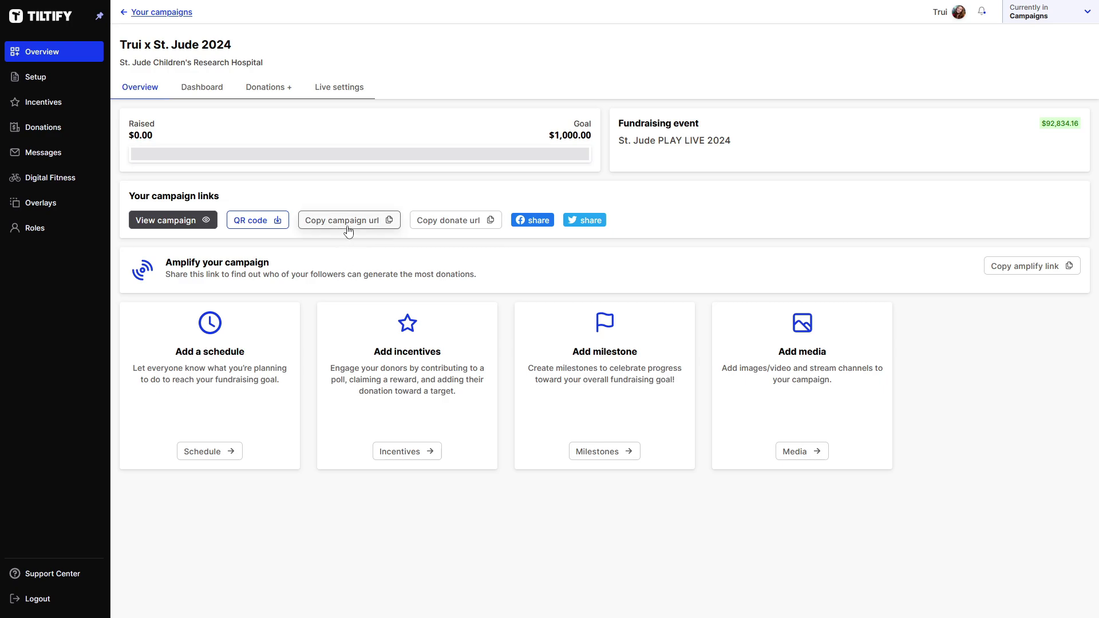
{"action": "left_click", "coordinate": [377, 222]}
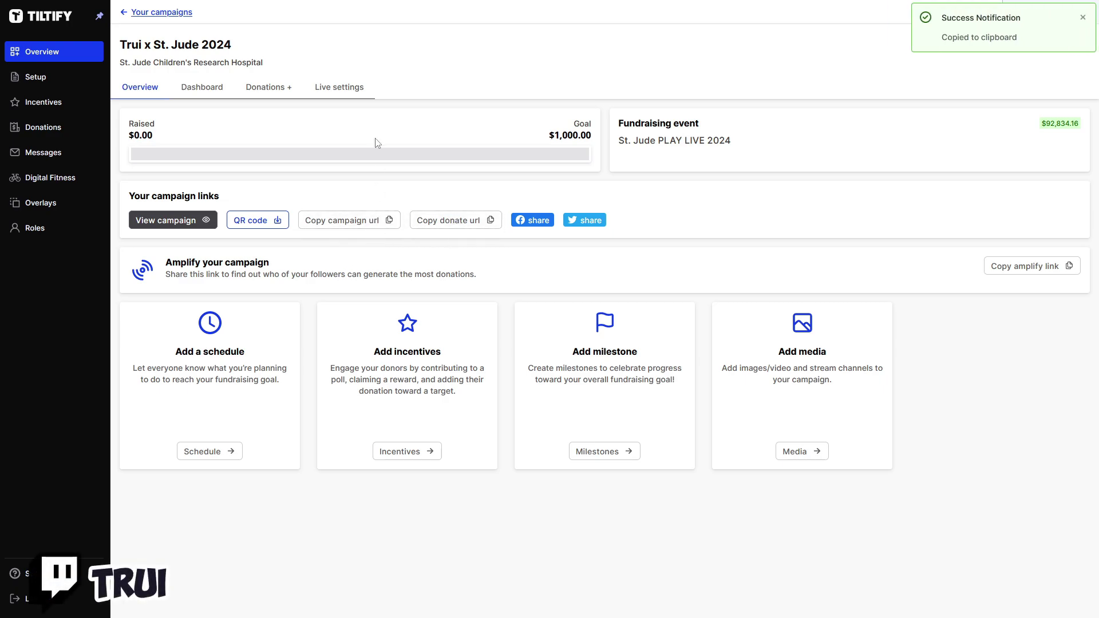
{"action": "key", "text": "ctrl+t"}
{"action": "key", "text": "ctrl+v"}
{"action": "key", "text": "Return"}
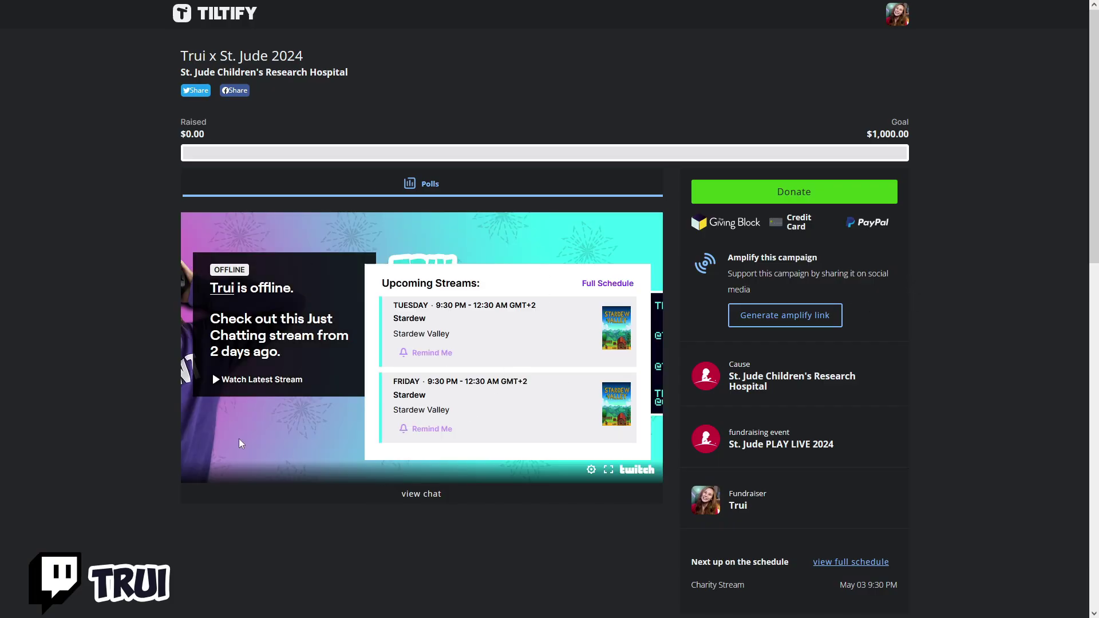
Expand and collapse the Pineapple Pizza poll and scroll through the public page
{"action": "left_click", "coordinate": [423, 186]}
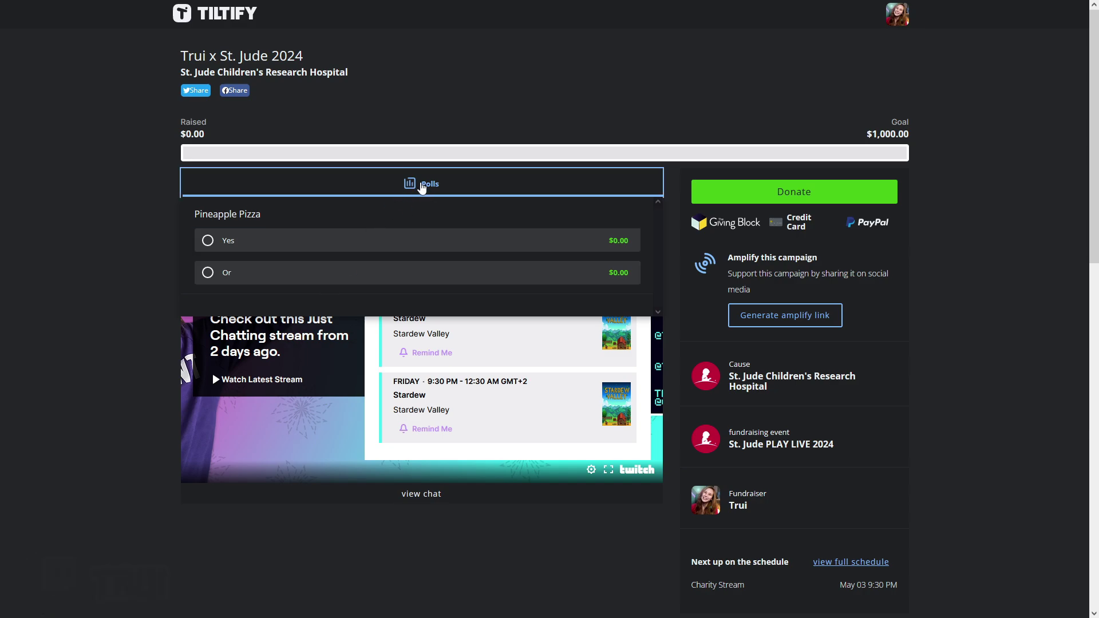
{"action": "left_click", "coordinate": [421, 187]}
{"action": "left_click", "coordinate": [422, 186]}
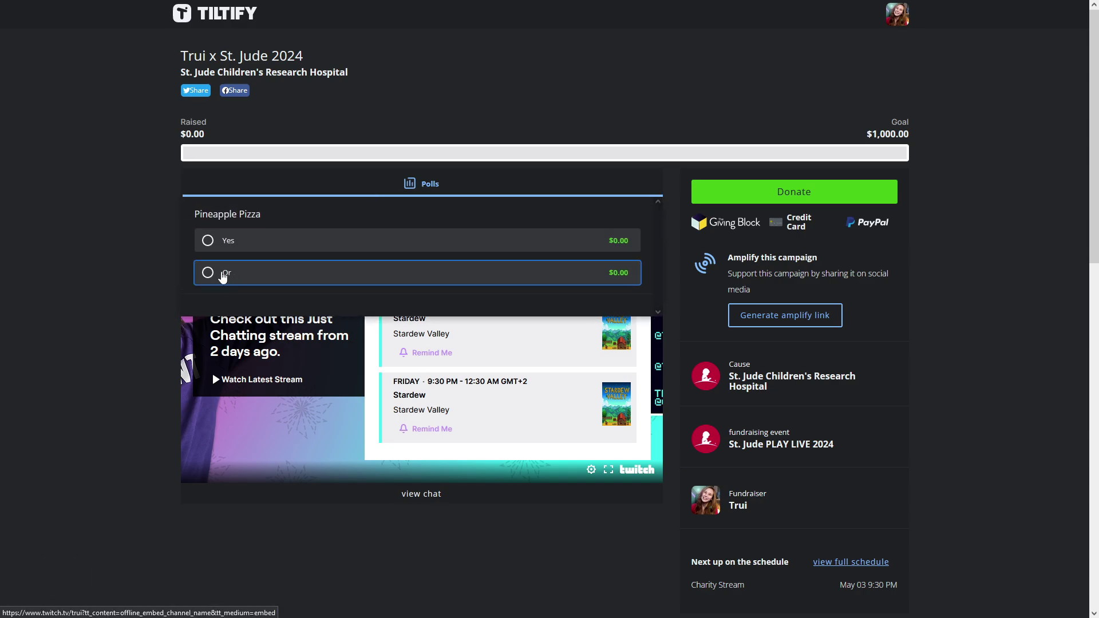
{"action": "left_click", "coordinate": [478, 193]}
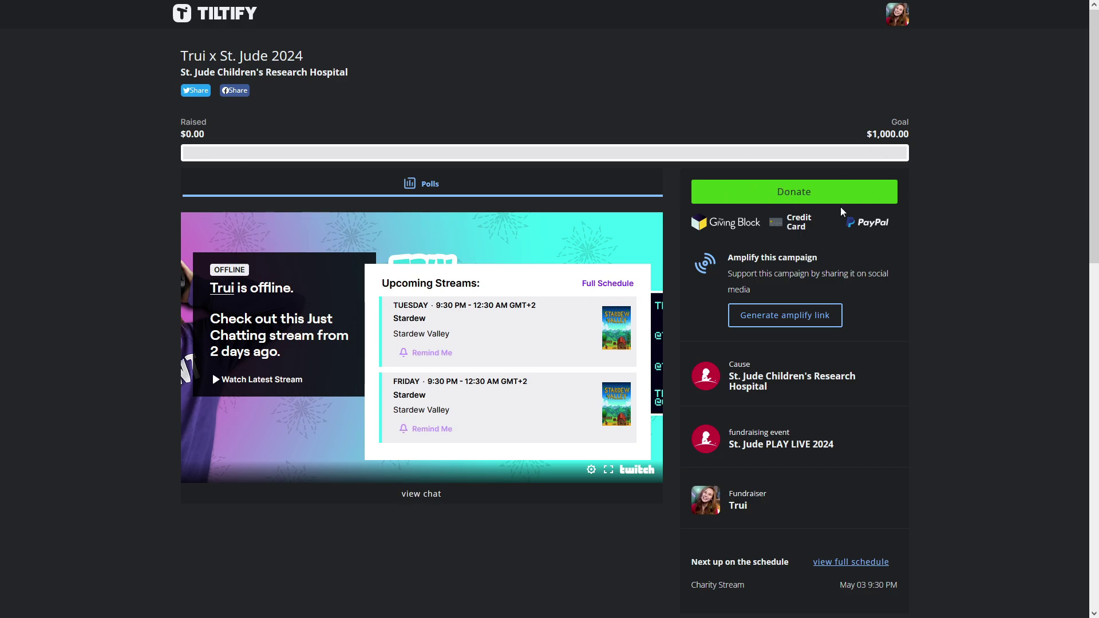
{"action": "scroll", "coordinate": [798, 242], "scroll_direction": "down", "scroll_amount": 8}
{"action": "left_click_drag", "start_coordinate": [193, 180], "coordinate": [405, 219]}
{"action": "left_click", "coordinate": [447, 211]}
{"action": "scroll", "coordinate": [833, 357], "scroll_direction": "up", "scroll_amount": 4}
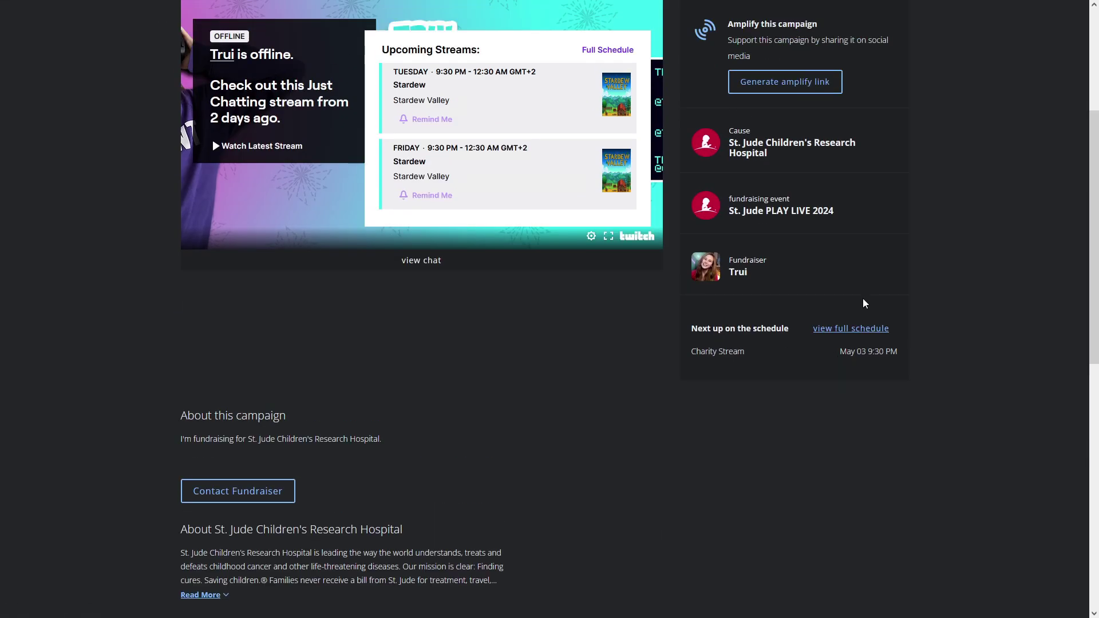
{"action": "scroll", "coordinate": [843, 394], "scroll_direction": "up", "scroll_amount": 3}
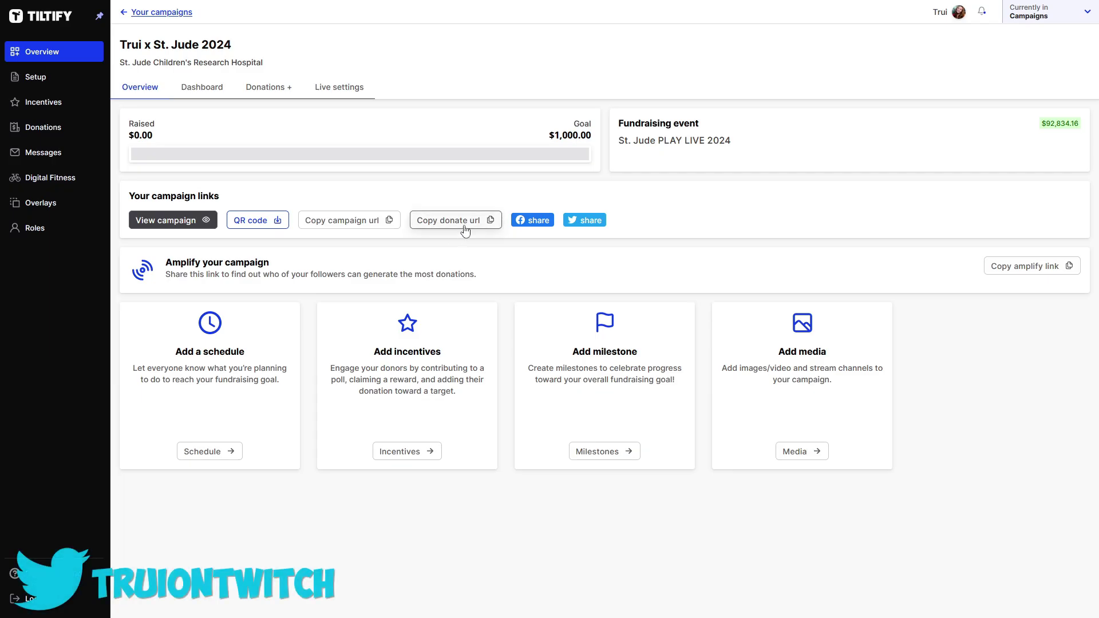
Copy the donate link, skip to checkout, and enter a custom $1.00 donation amount
{"action": "left_click", "coordinate": [464, 228]}
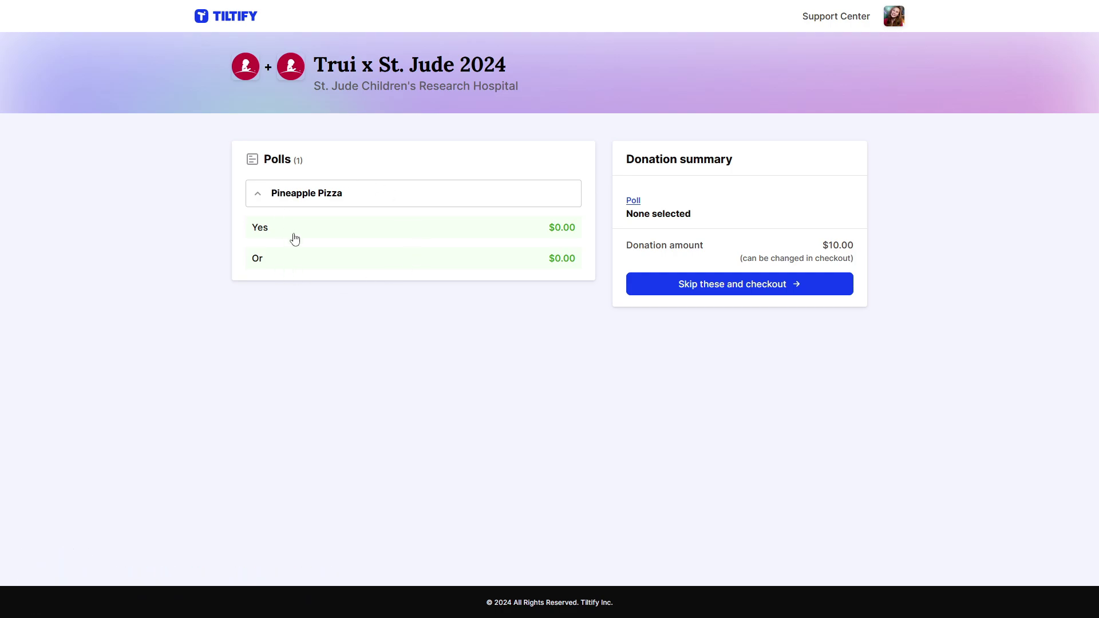
{"action": "left_click", "coordinate": [682, 291]}
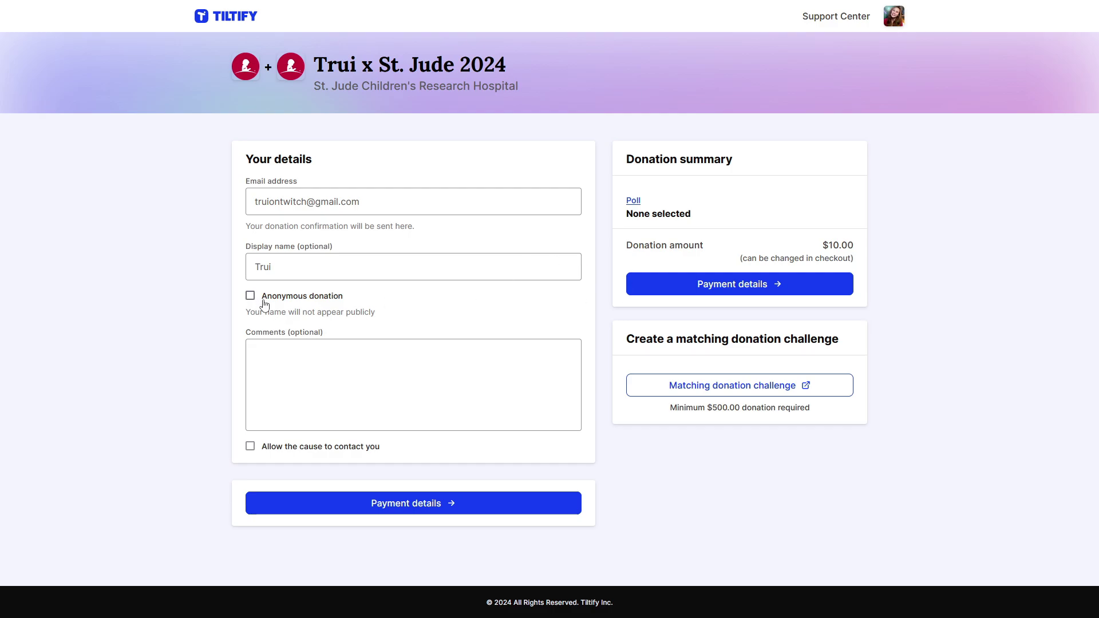
{"action": "left_click", "coordinate": [385, 399]}
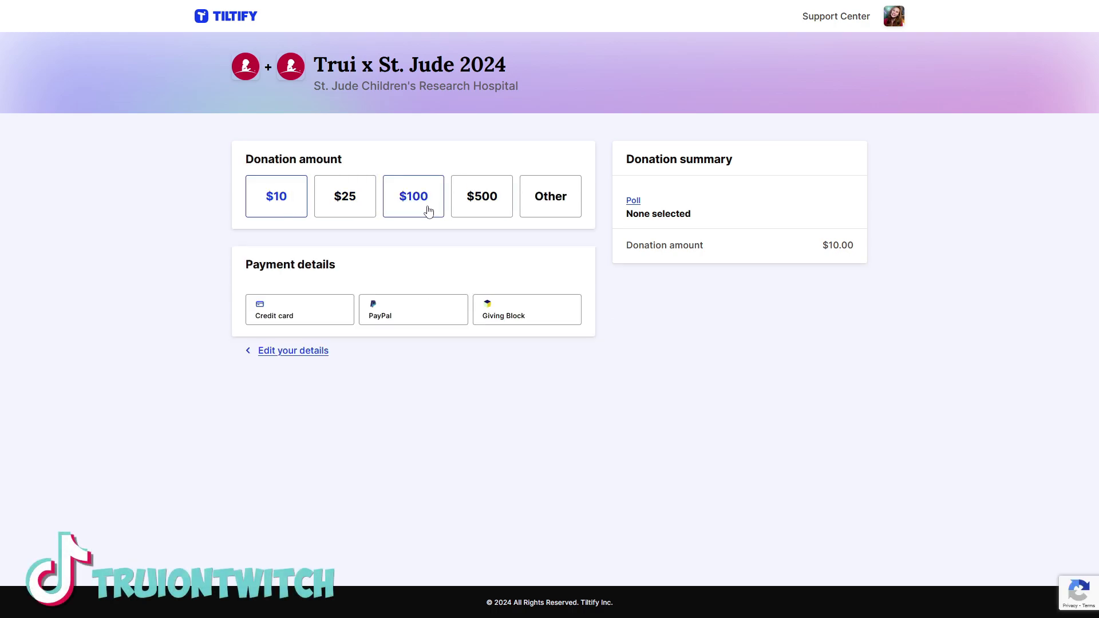
{"action": "left_click", "coordinate": [548, 205]}
{"action": "left_click_drag", "start_coordinate": [288, 247], "coordinate": [262, 247]}
{"action": "type", "text": "1.00"}
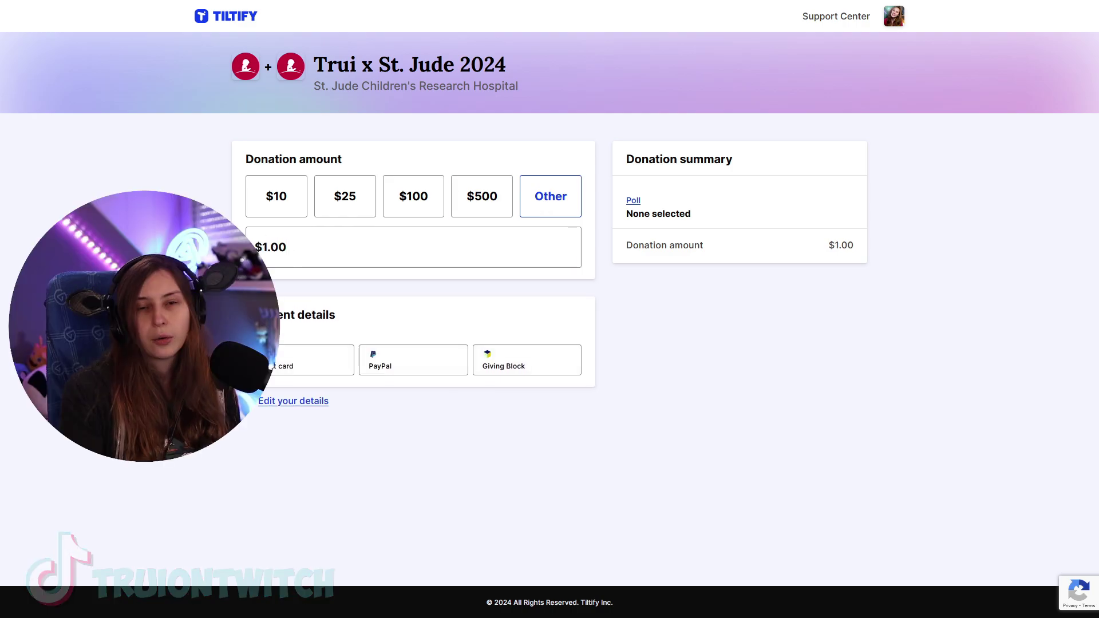